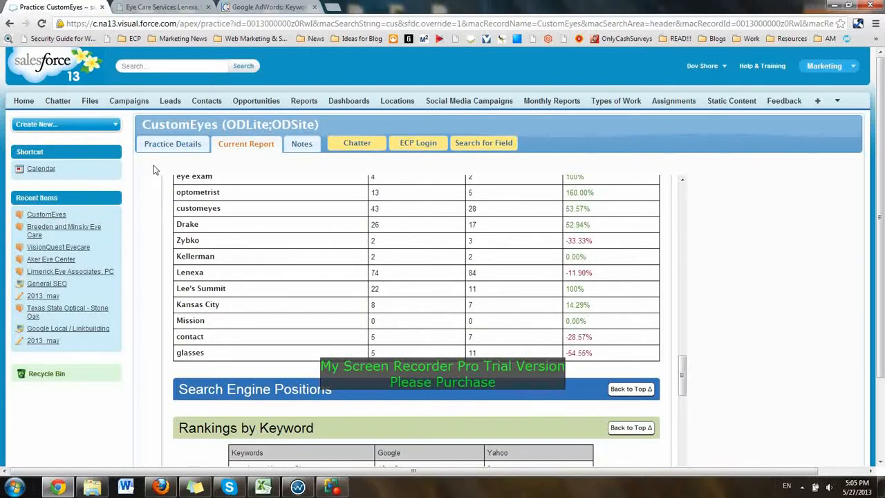
# Step: Copy the seed keywords in column A of KW seed list.xlsx into the first combine list of RevenueWire Keyword Manager
pyautogui.click(297, 488)
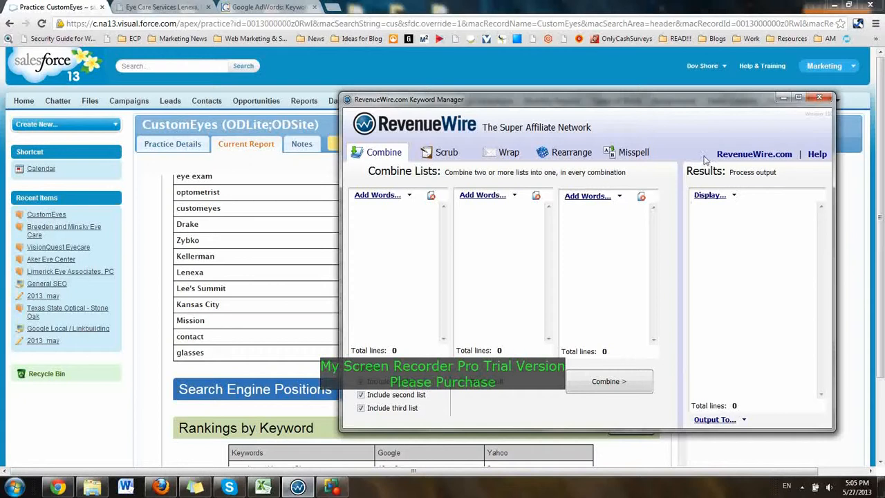
pyautogui.moveTo(627, 95); pyautogui.dragTo(521, 91)
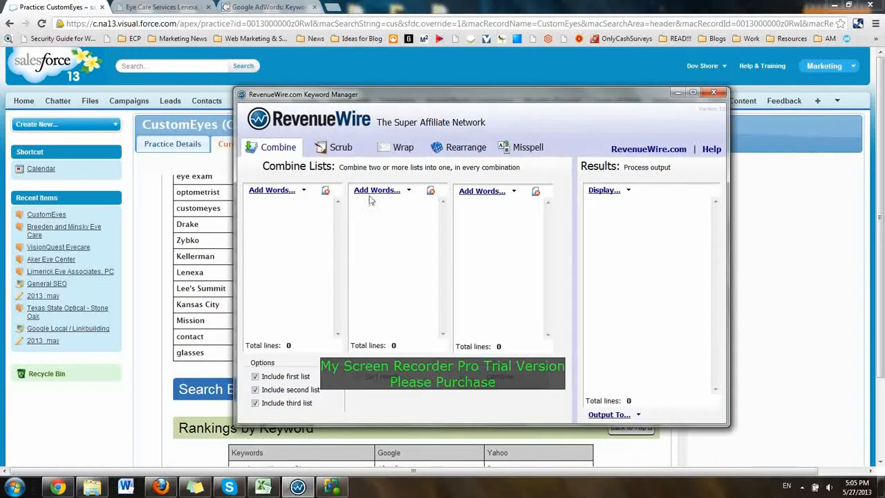
pyautogui.click(263, 488)
pyautogui.rightClick(119, 229)
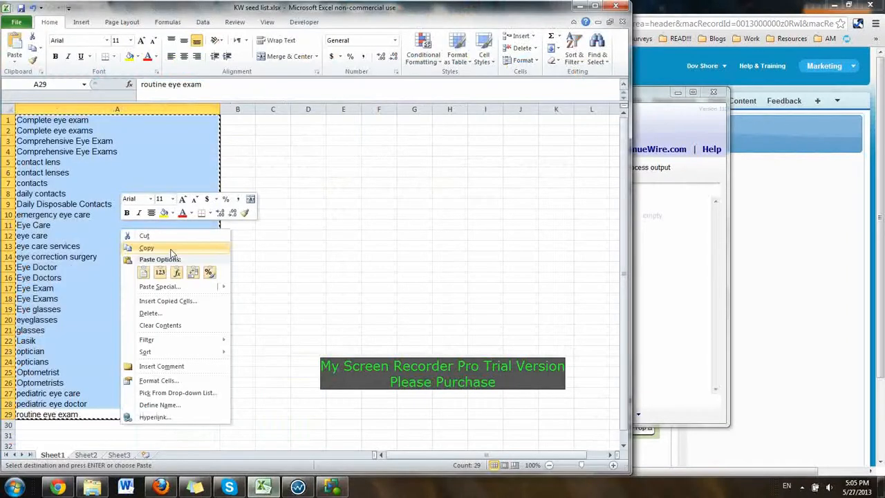
pyautogui.click(169, 249)
pyautogui.click(579, 6)
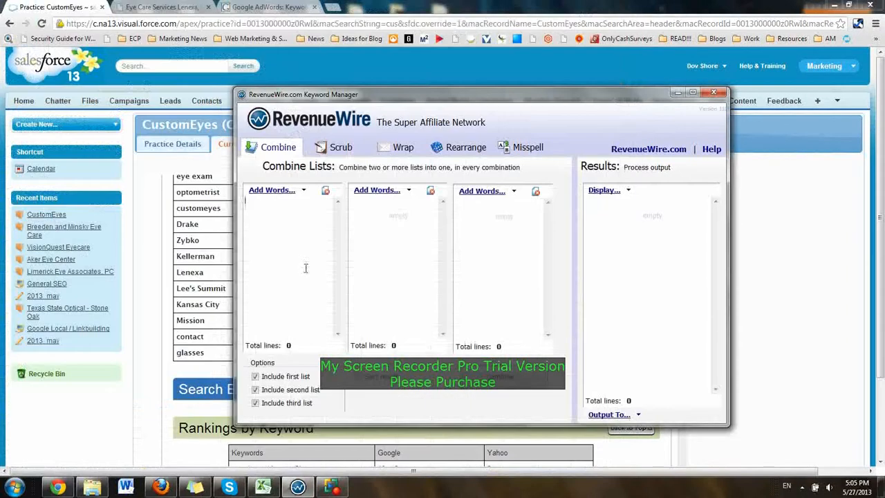
pyautogui.hotkey('ctrl', 'v')
pyautogui.press('BackSpace')
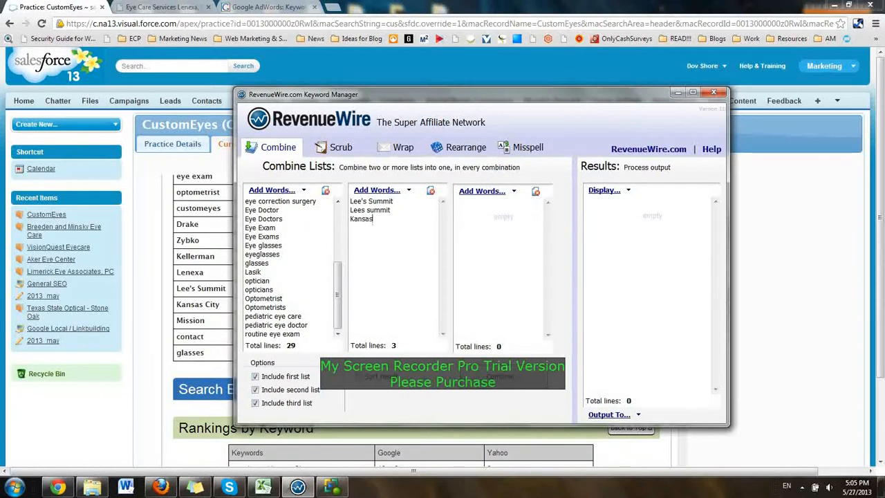
# Step: Enter Lee's Summit, Lees summit and Kansas City in the second list, a blank line, MO and Missouri in the third, and combine the lists
pyautogui.write('ty')
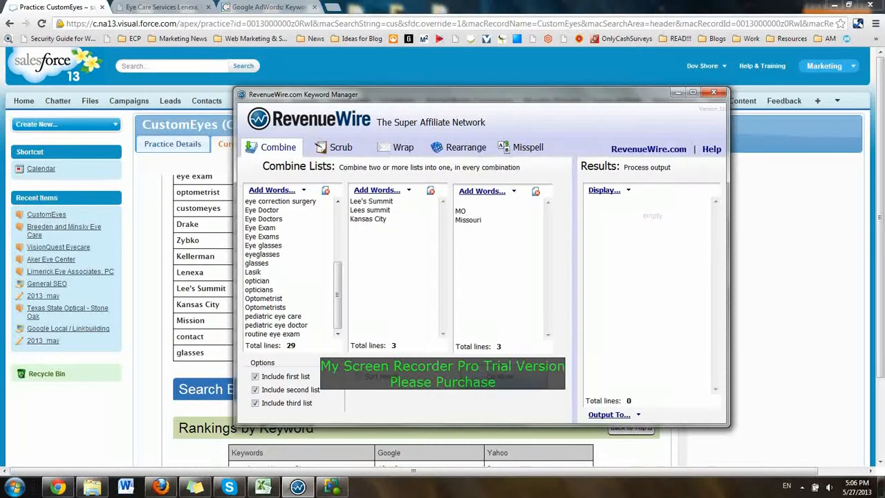
pyautogui.click(512, 379)
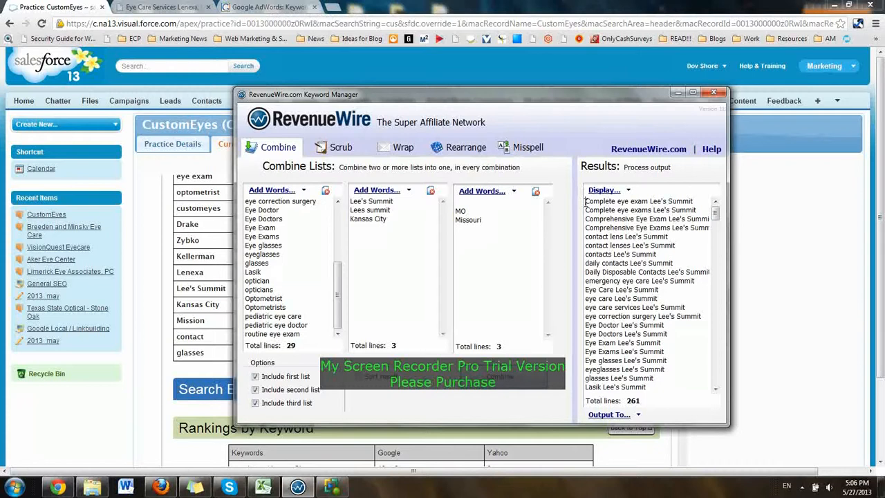
# Step: Copy the combined results from the first line through "contacts Lee's Summit MO" and mark the stopping point with a line break
pyautogui.moveTo(586, 200); pyautogui.dragTo(687, 303)
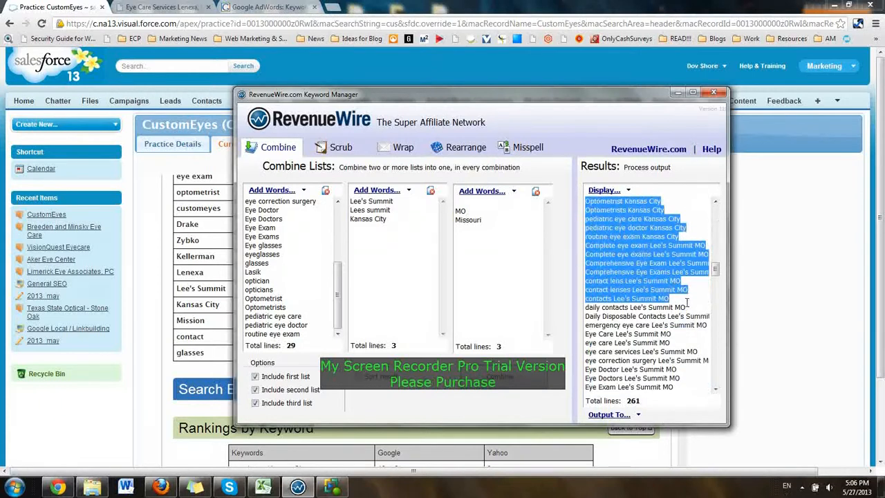
pyautogui.doubleClick(679, 297)
pyautogui.press('Return')
pyautogui.press('Return')
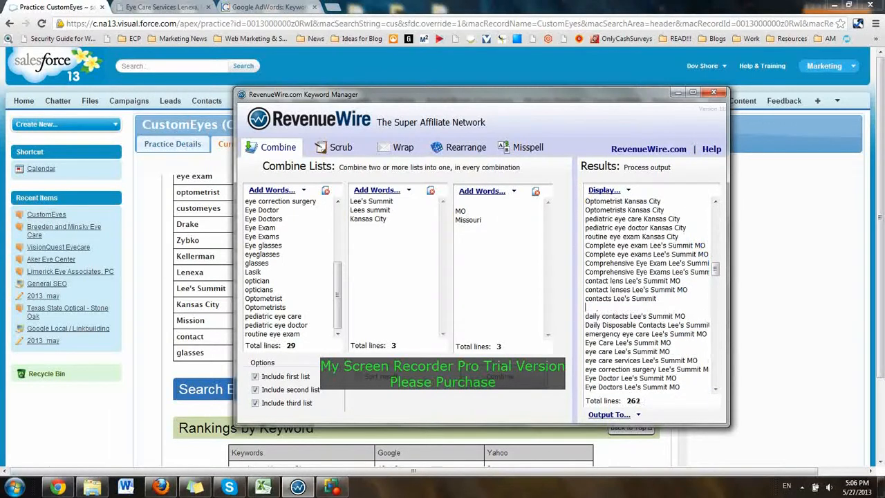
# Step: Switch to the Google AdWords Keyword Tool and search for the copied keywords as words or phrases
pyautogui.click(336, 7)
pyautogui.click(283, 6)
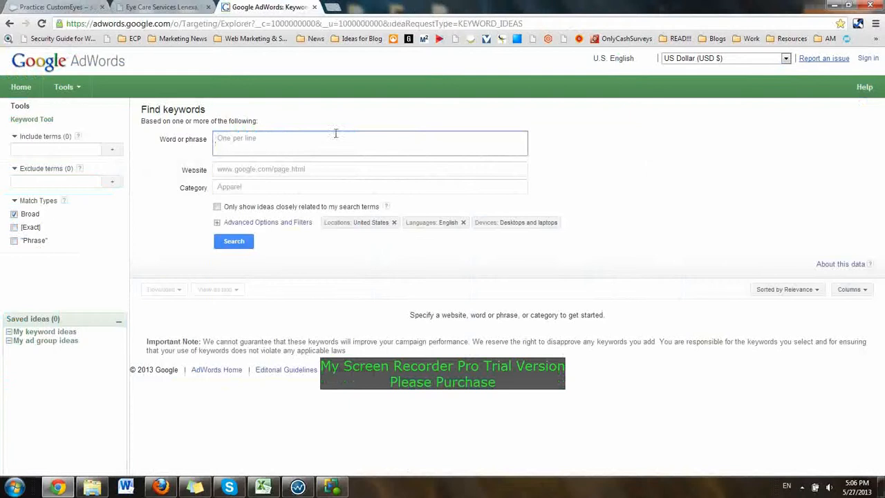
pyautogui.hotkey('ctrl', 'v')
pyautogui.click(235, 272)
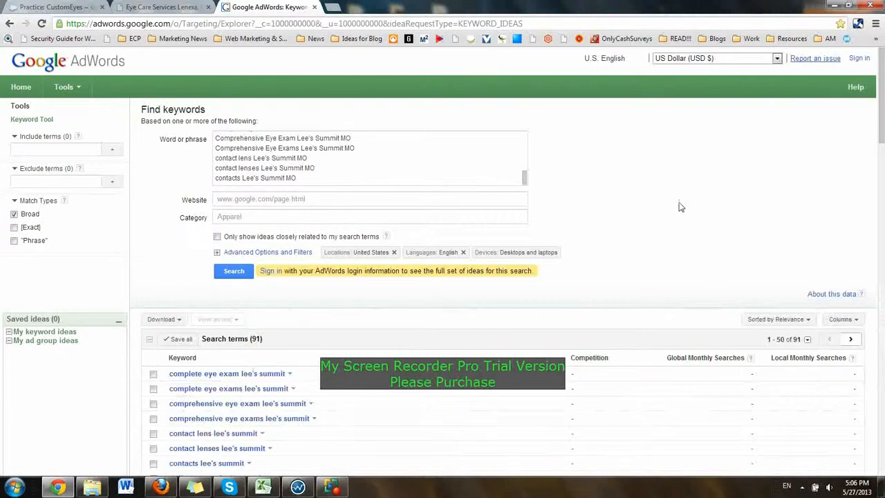
# Step: Add the Kansas City search terms for eye care, eye doctor, eye doctors, eye exam, eyeglasses, glasses, lasik and optometrist to the saved ideas
pyautogui.scroll(-12, 681, 210)
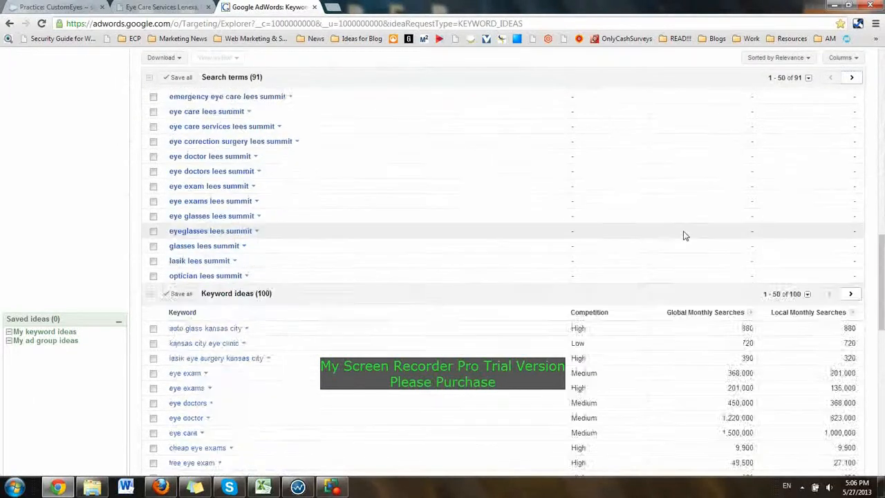
pyautogui.scroll(10, 684, 236)
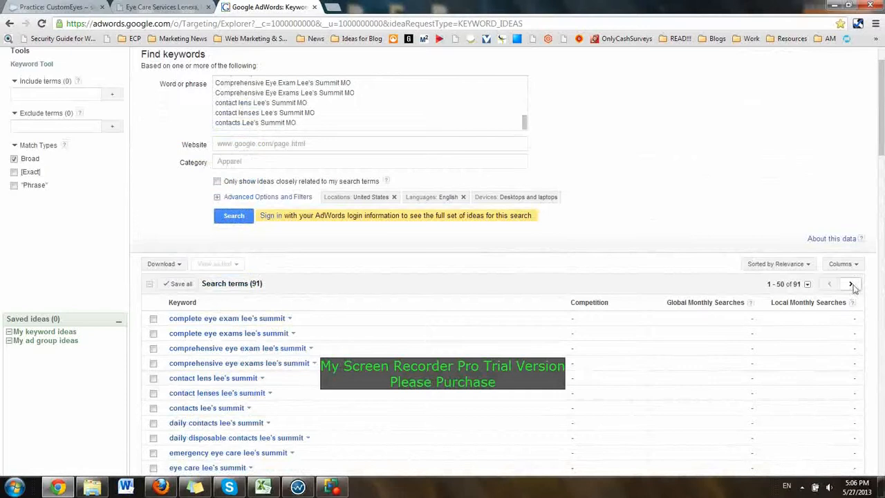
pyautogui.click(852, 284)
pyautogui.scroll(-5, 606, 372)
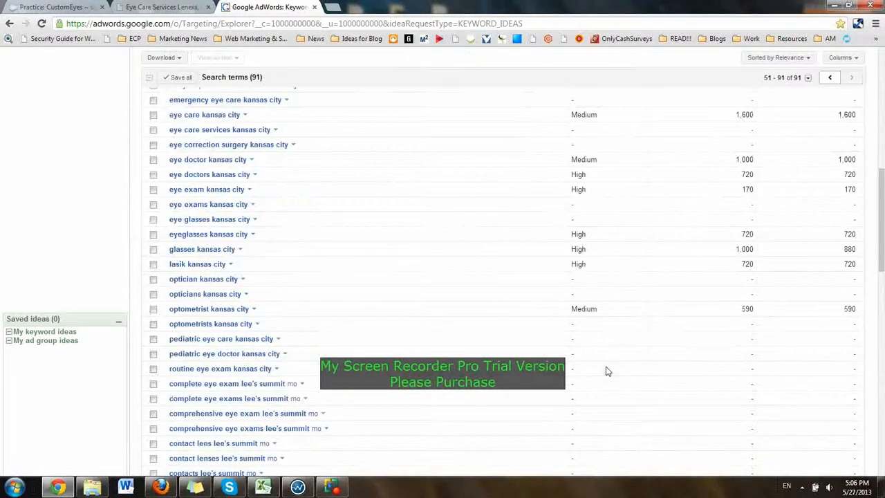
pyautogui.click(154, 114)
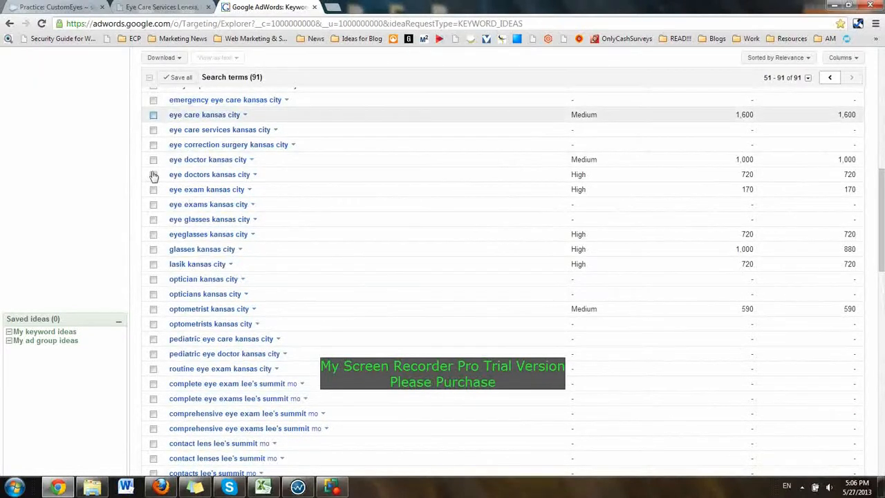
pyautogui.click(153, 160)
pyautogui.click(153, 174)
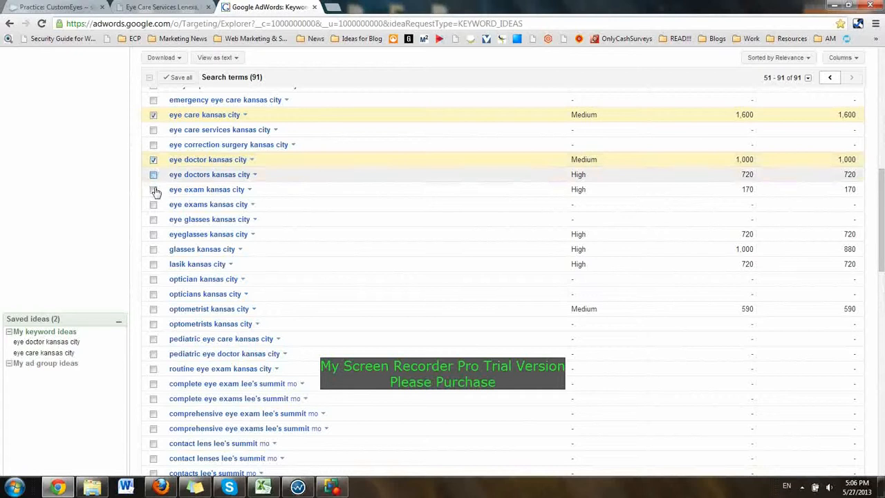
pyautogui.click(154, 189)
pyautogui.click(153, 235)
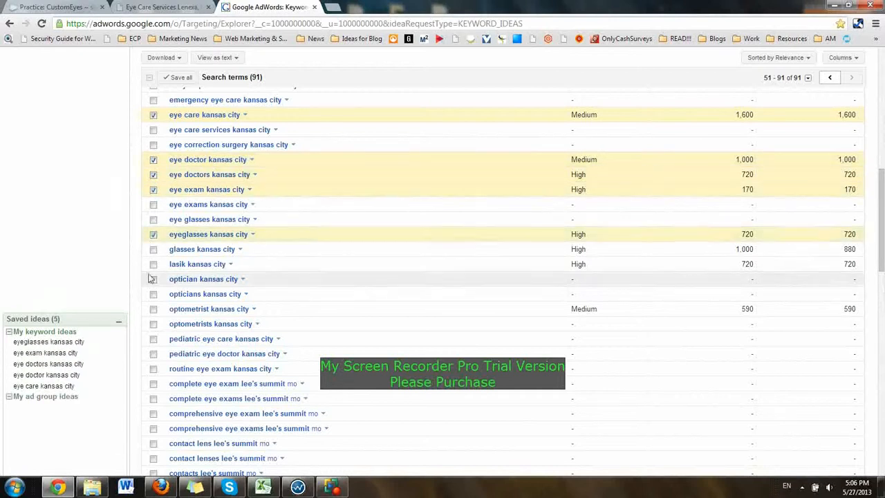
pyautogui.click(154, 250)
pyautogui.click(153, 309)
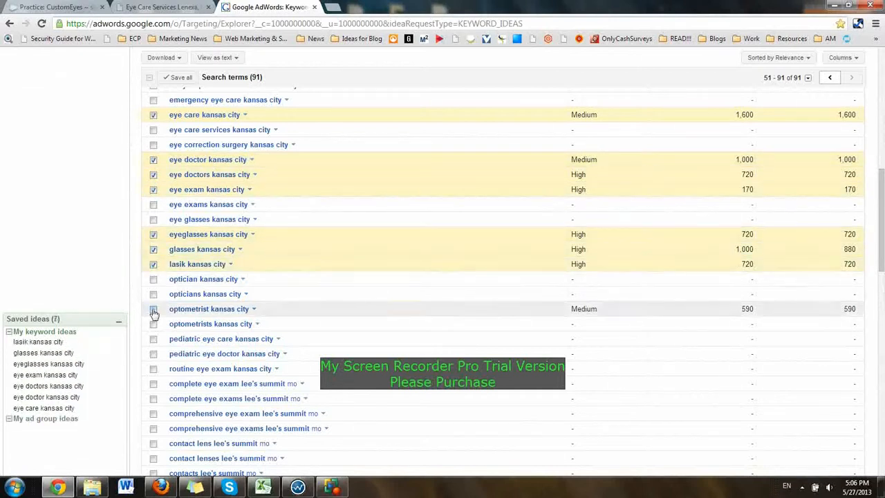
# Step: Save the ideas "kansas city eye clinic" and "lasik eye surgery kansas city", and check the practice website's eye care services page for LASIK
pyautogui.scroll(-3, 274, 269)
pyautogui.scroll(10, 274, 274)
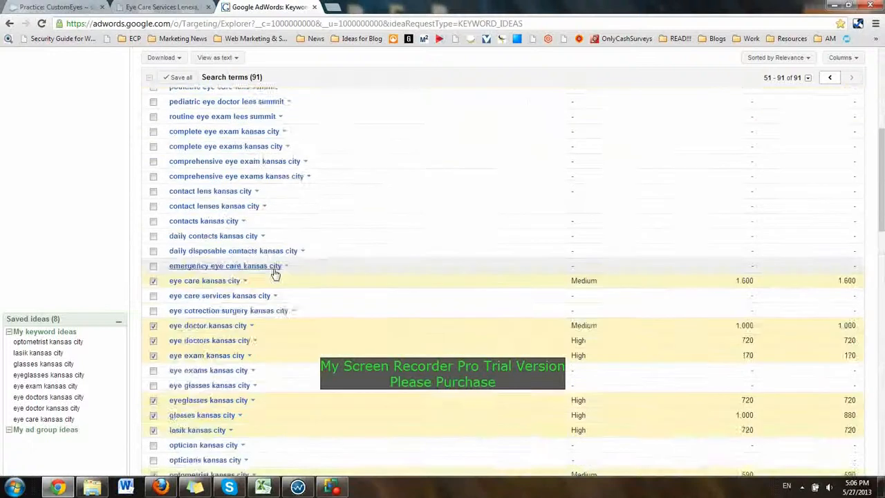
pyautogui.scroll(-6, 510, 285)
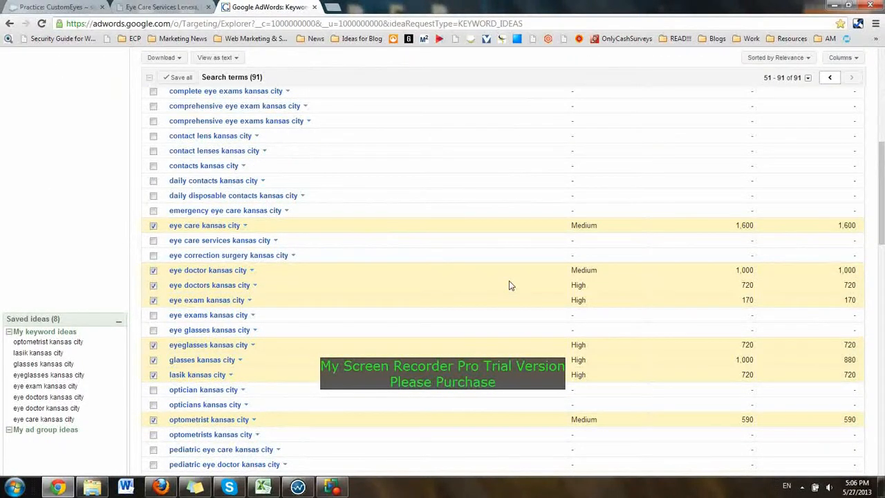
pyautogui.scroll(-5, 523, 289)
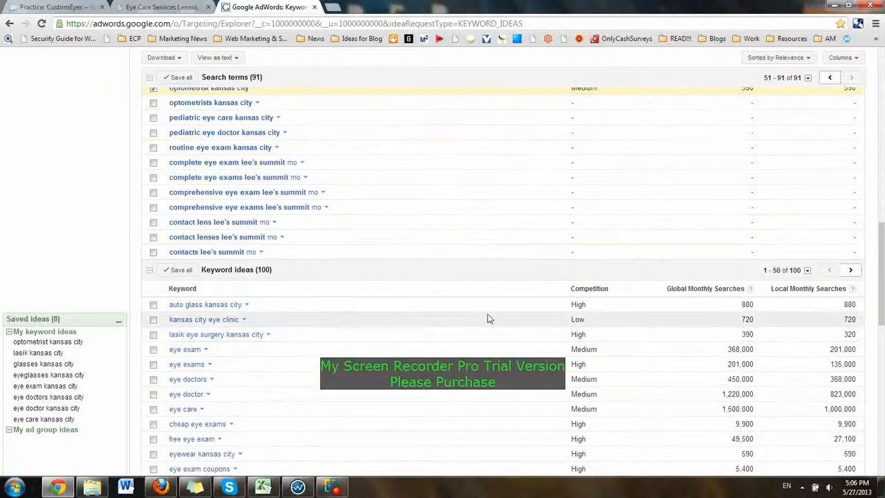
pyautogui.click(153, 321)
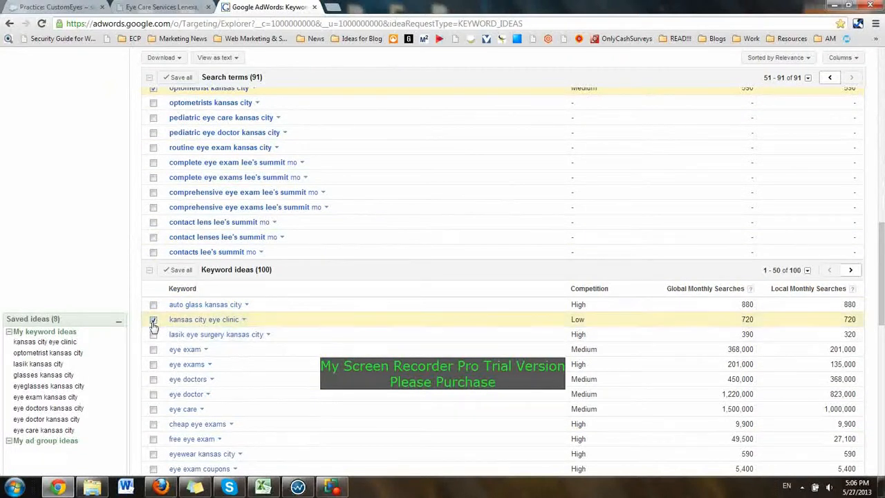
pyautogui.scroll(-2, 167, 322)
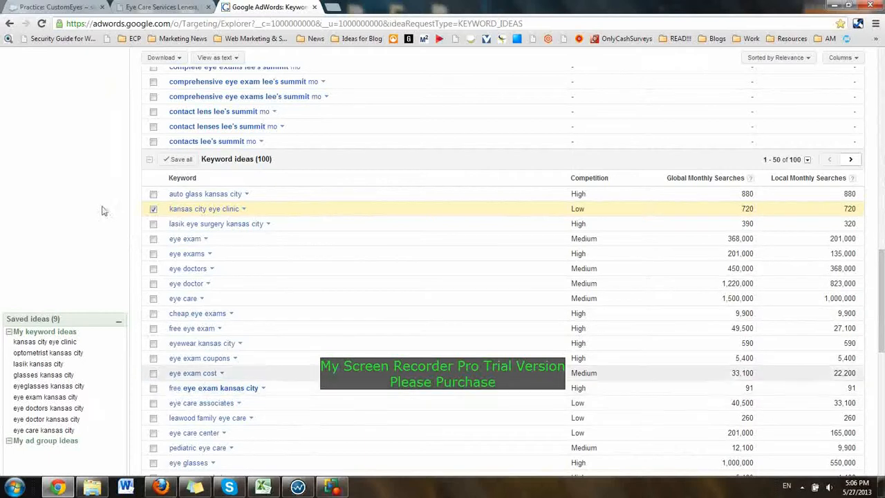
pyautogui.click(154, 225)
pyautogui.click(159, 7)
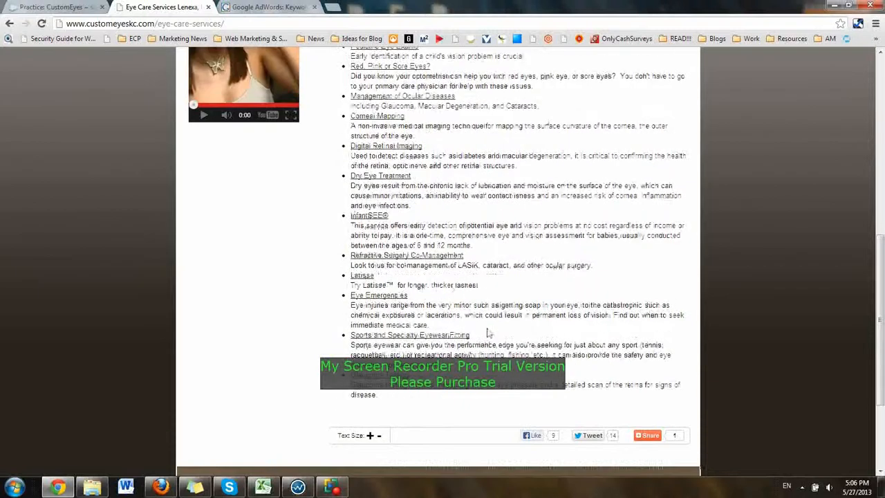
pyautogui.moveTo(421, 281); pyautogui.dragTo(525, 266)
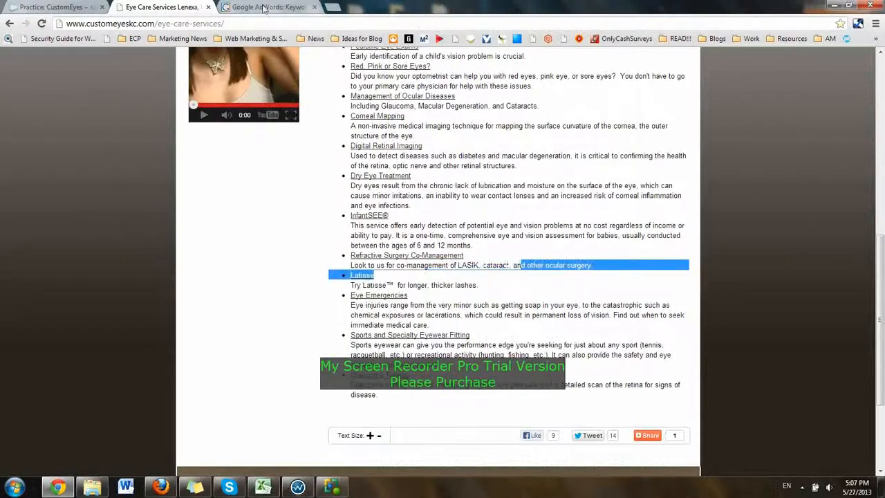
# Step: Return to the AdWords keyword ideas and save "kansas city eye doctors", "lasik surgery kansas city" and "eye doctor lees summit mo"
pyautogui.click(263, 7)
pyautogui.scroll(-2, 173, 332)
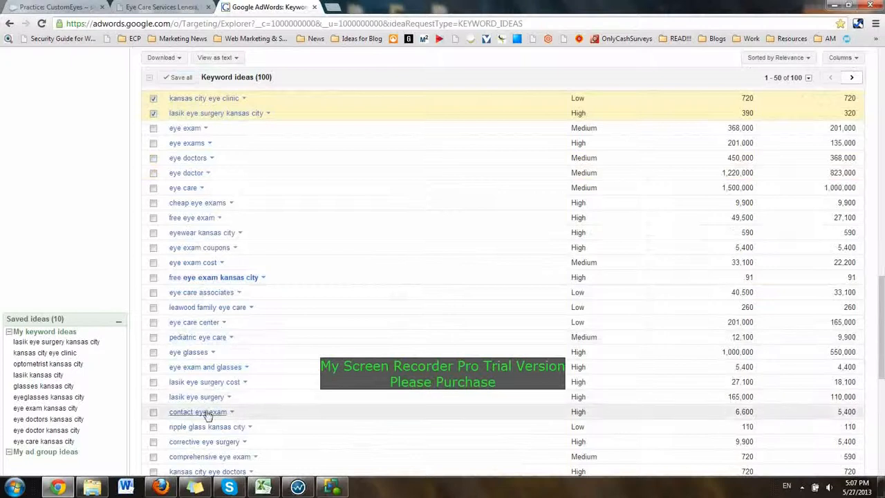
pyautogui.scroll(-1, 204, 404)
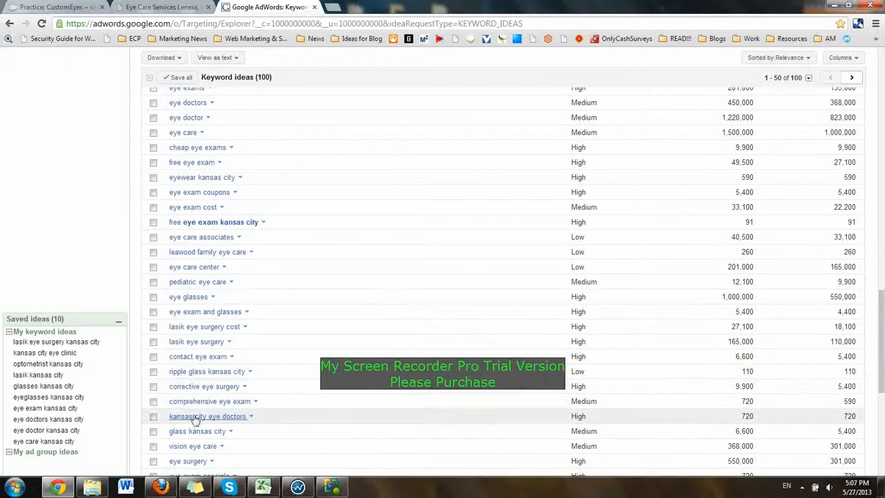
pyautogui.click(154, 416)
pyautogui.scroll(-1, 185, 408)
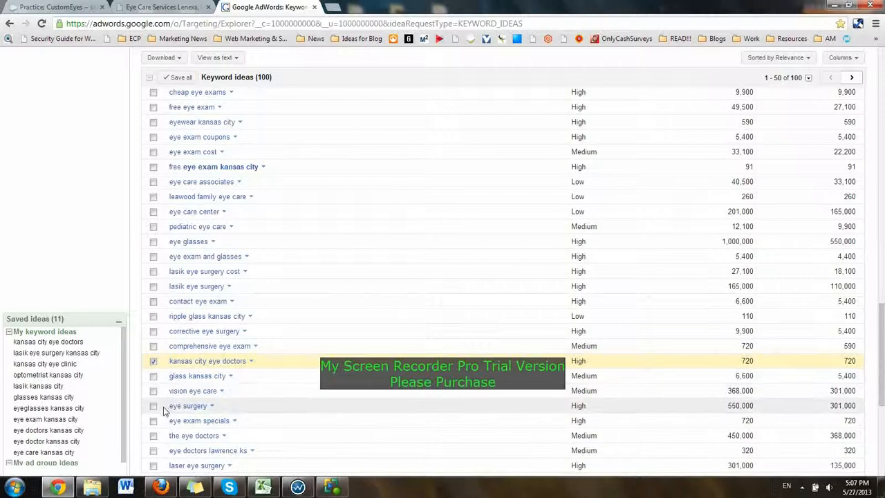
pyautogui.scroll(-1, 170, 426)
pyautogui.scroll(-1, 171, 425)
pyautogui.scroll(-2, 168, 420)
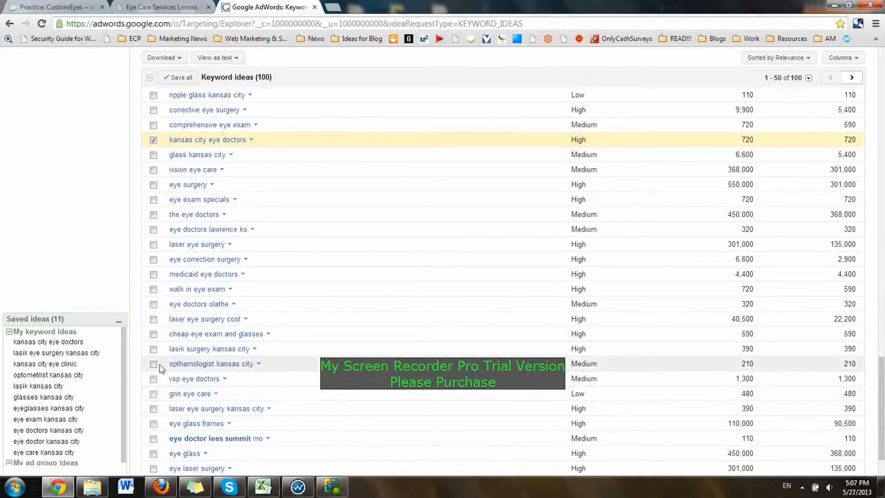
pyautogui.click(154, 349)
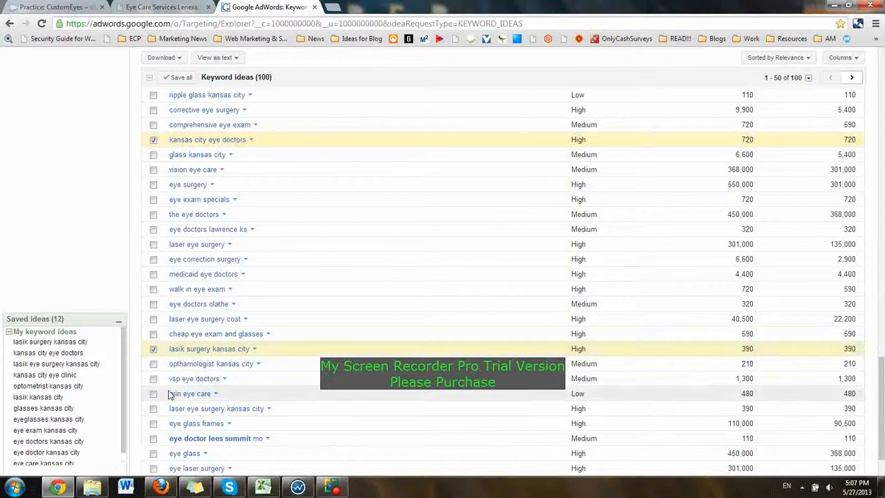
pyautogui.scroll(-1, 171, 397)
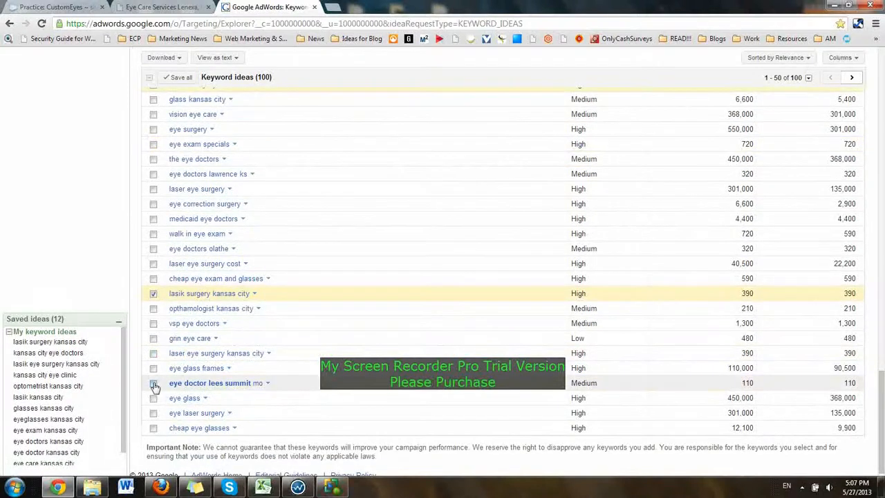
pyautogui.click(154, 385)
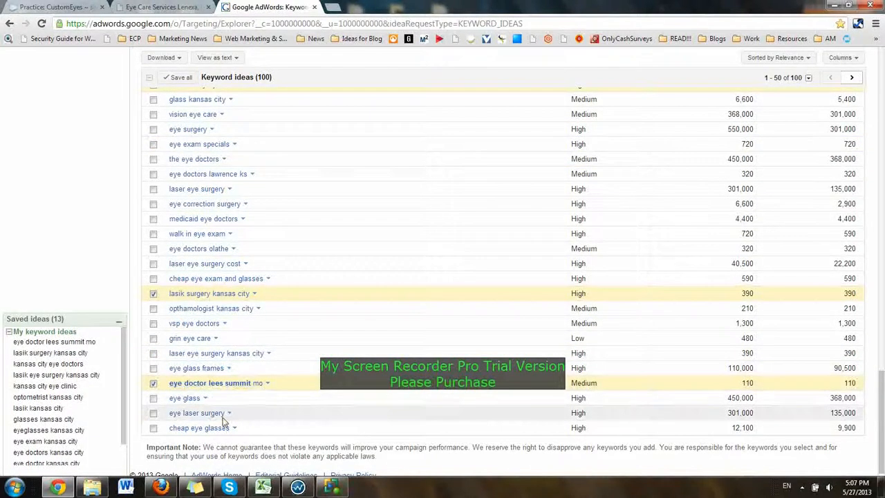
# Step: Save "kansas city lasik", "kansas city eye care" and "kansas city optometrist" from the second page of keyword ideas
pyautogui.scroll(6, 750, 143)
pyautogui.click(852, 78)
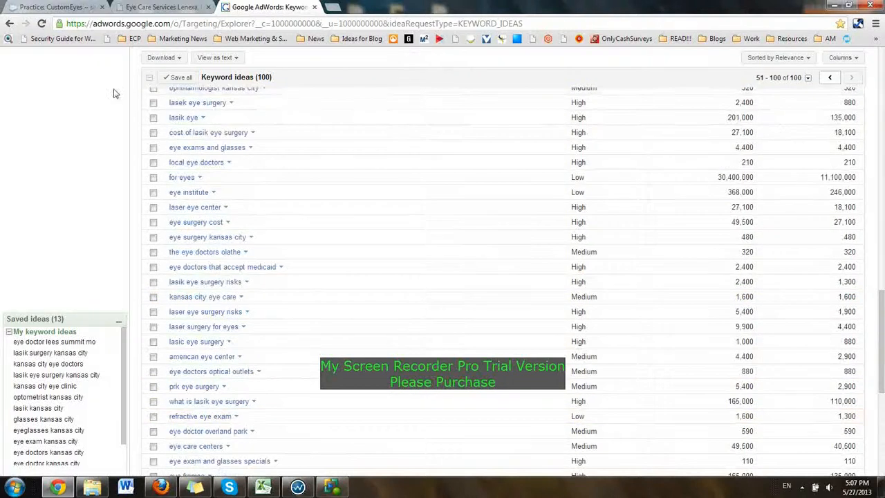
pyautogui.scroll(2, 399, 306)
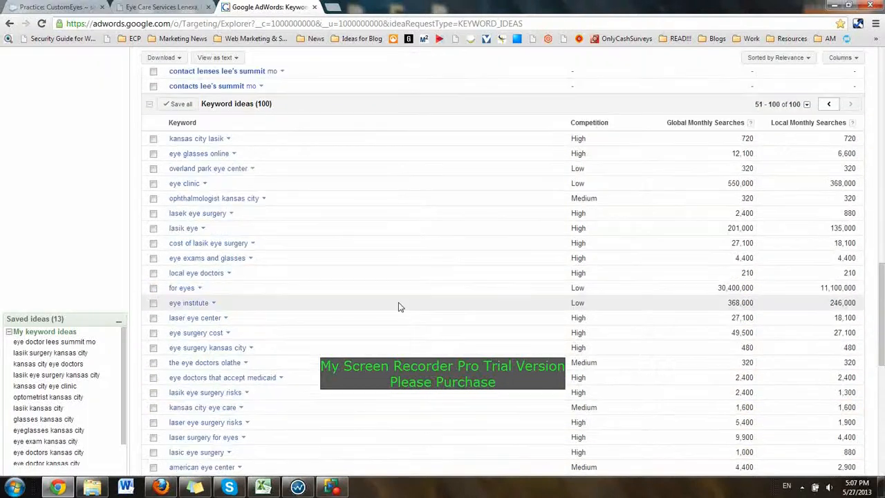
pyautogui.click(153, 139)
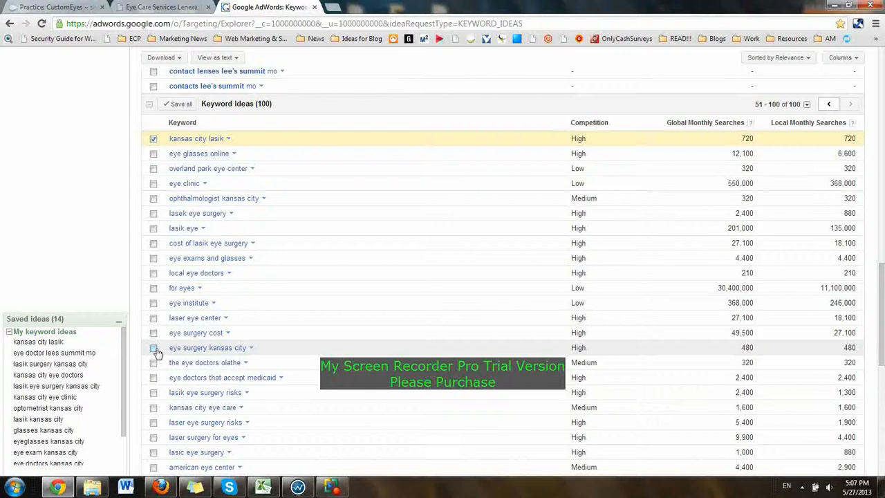
pyautogui.scroll(-2, 157, 352)
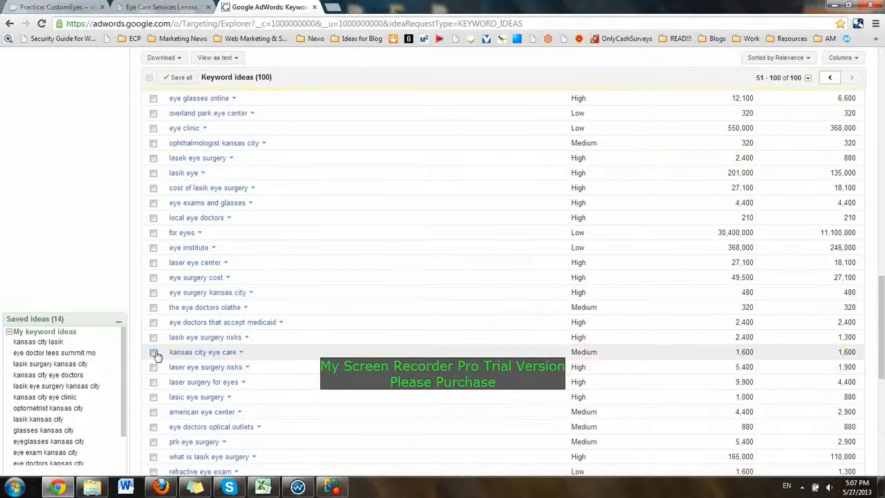
pyautogui.click(154, 352)
pyautogui.scroll(-5, 159, 384)
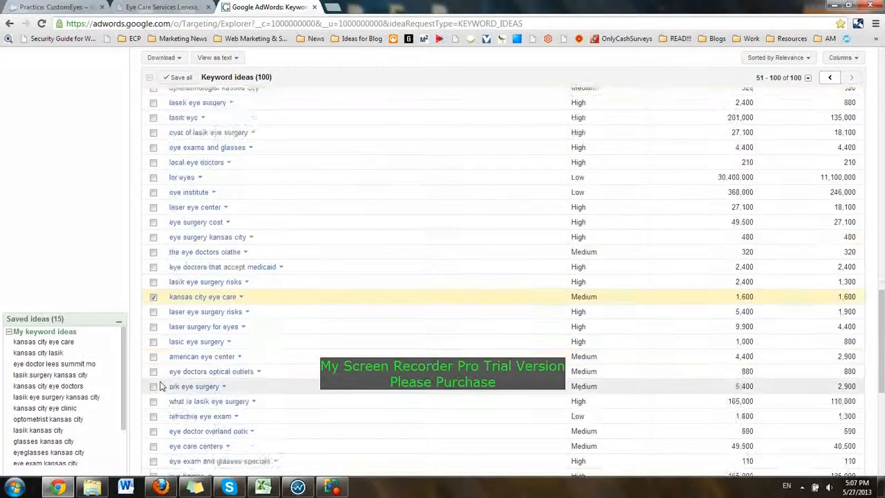
pyautogui.scroll(-7, 160, 386)
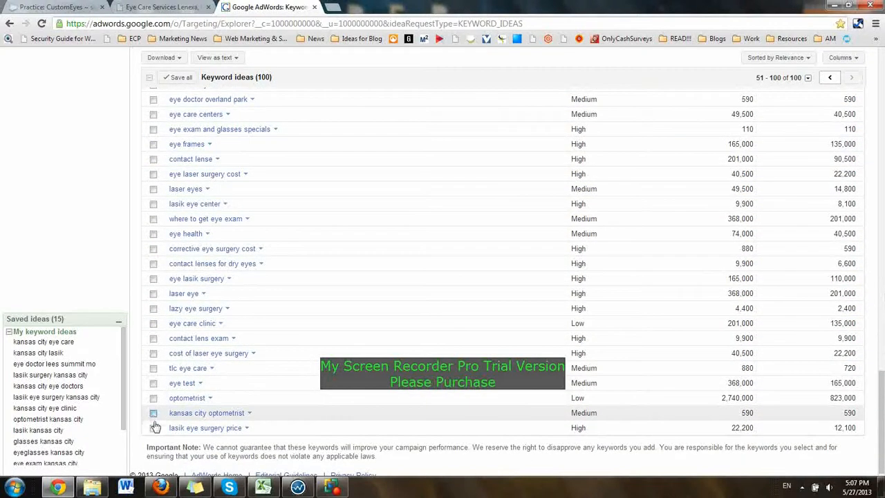
pyautogui.click(153, 414)
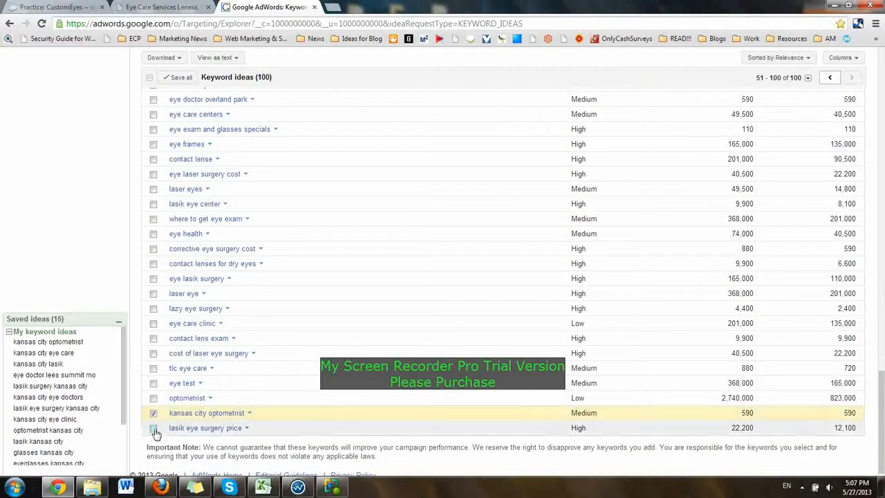
# Step: Switch to RevenueWire Keyword Manager, copy the next batch of combined keywords through "Optometrists Kansas City MO", and mark its end with a blank line
pyautogui.rightClick(298, 488)
pyautogui.click(298, 489)
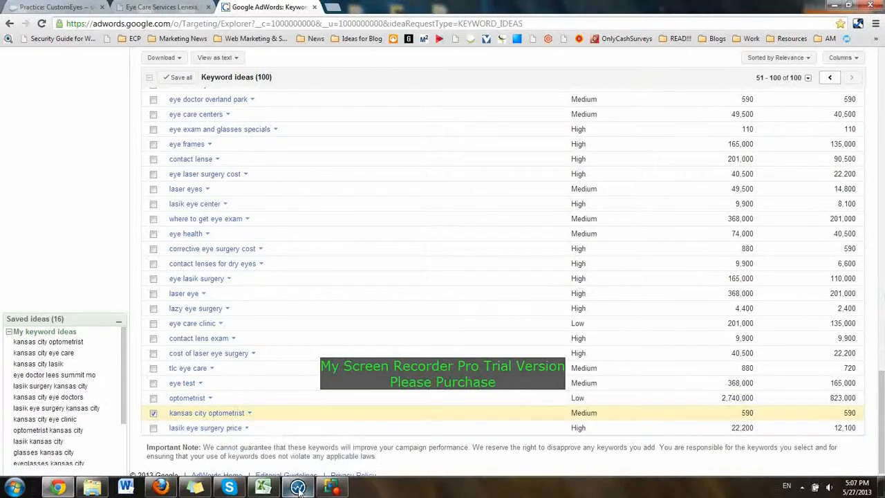
pyautogui.moveTo(586, 324); pyautogui.dragTo(703, 315)
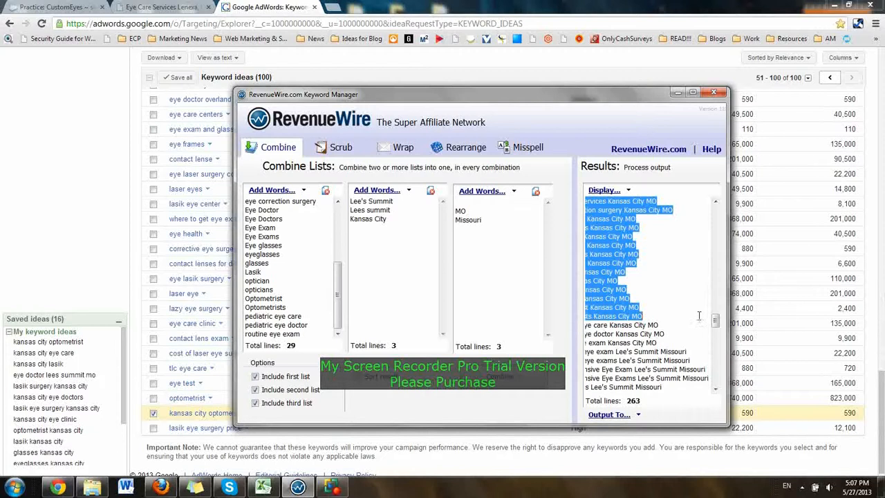
pyautogui.click(650, 316)
pyautogui.press('Return')
pyautogui.press('Return')
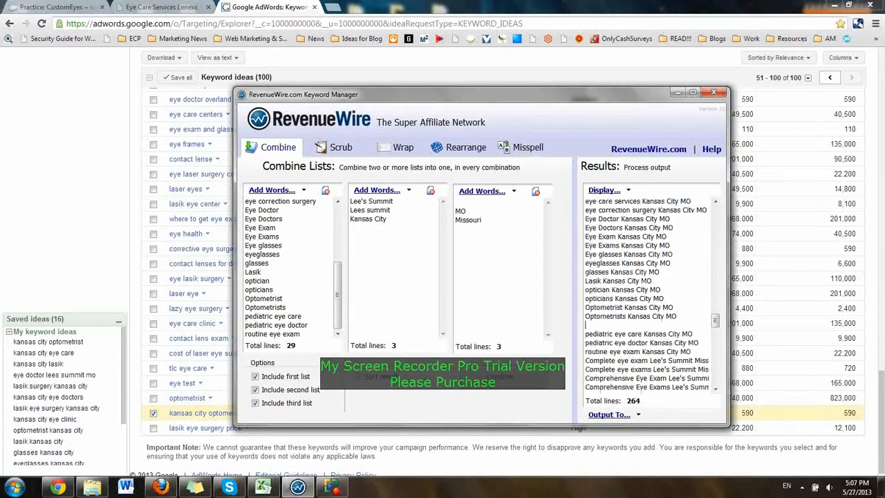
# Step: Return to the AdWords Keyword Tool, replace the words or phrases with the copied batch, and search for them
pyautogui.click(588, 3)
pyautogui.scroll(1, 344, 106)
pyautogui.scroll(15, 344, 111)
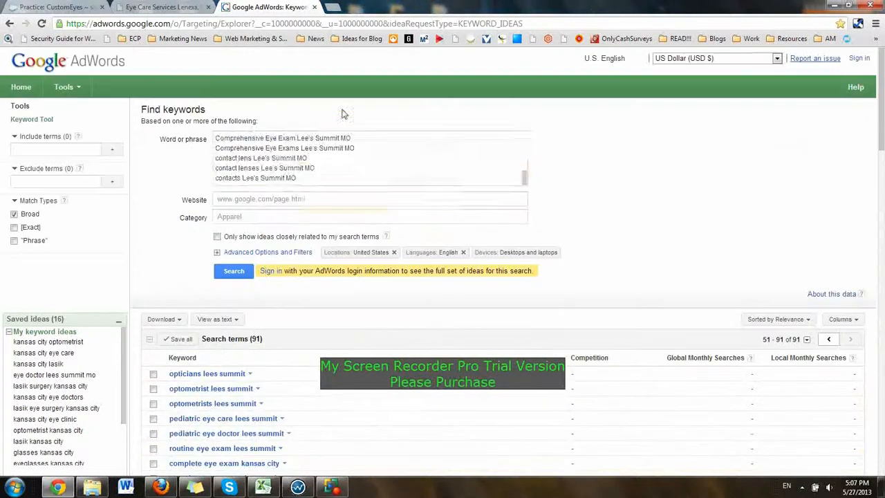
pyautogui.click(357, 165)
pyautogui.hotkey('ctrl', 'a')
pyautogui.hotkey('ctrl', 'v')
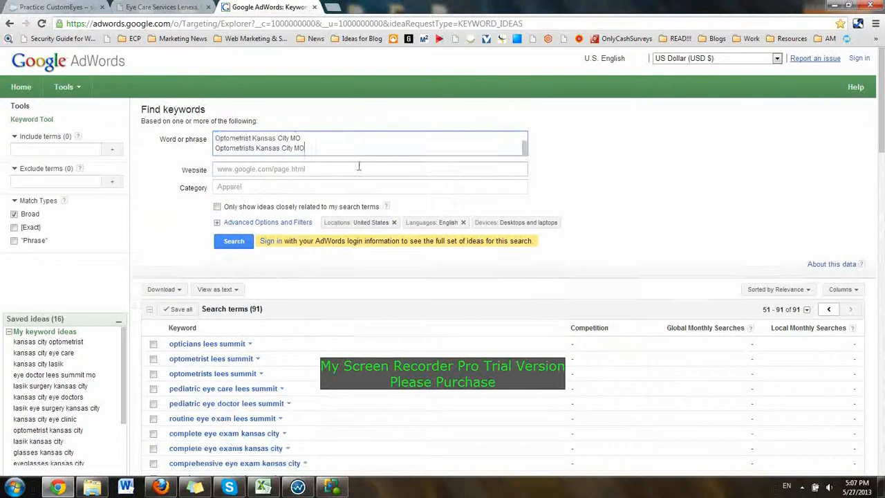
pyautogui.scroll(1, 357, 165)
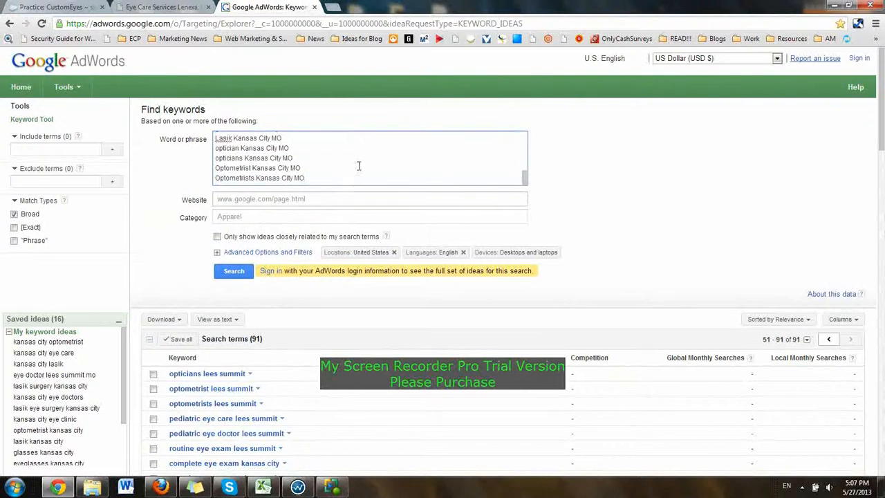
pyautogui.click(234, 273)
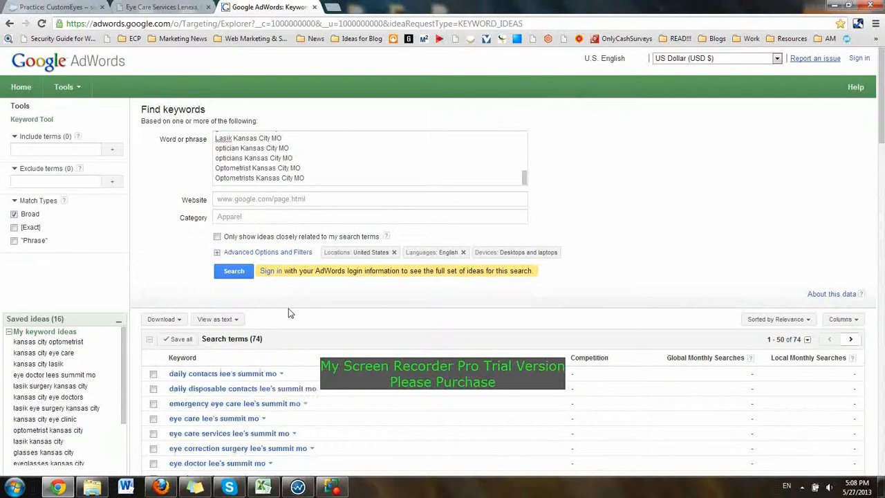
# Step: Save the search terms "eyeglasses lees summit mo" and "optometrist lees summit mo"
pyautogui.scroll(-3, 263, 339)
pyautogui.scroll(-5, 343, 72)
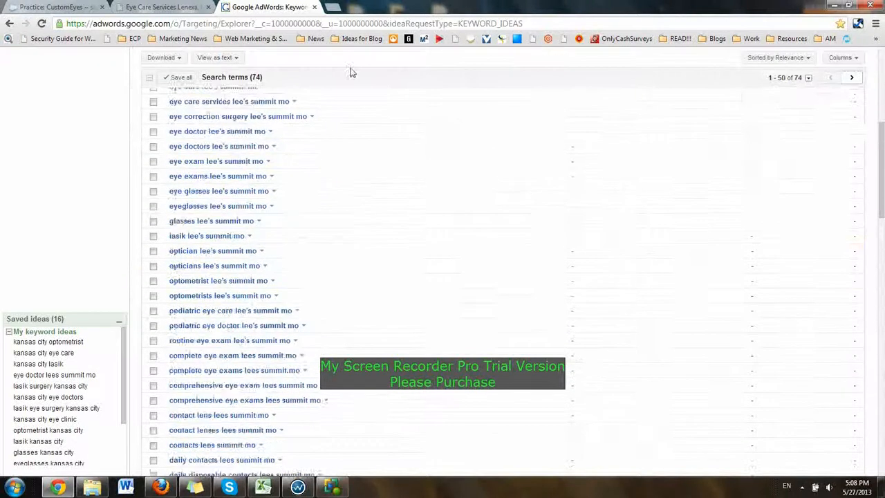
pyautogui.scroll(-1, 279, 302)
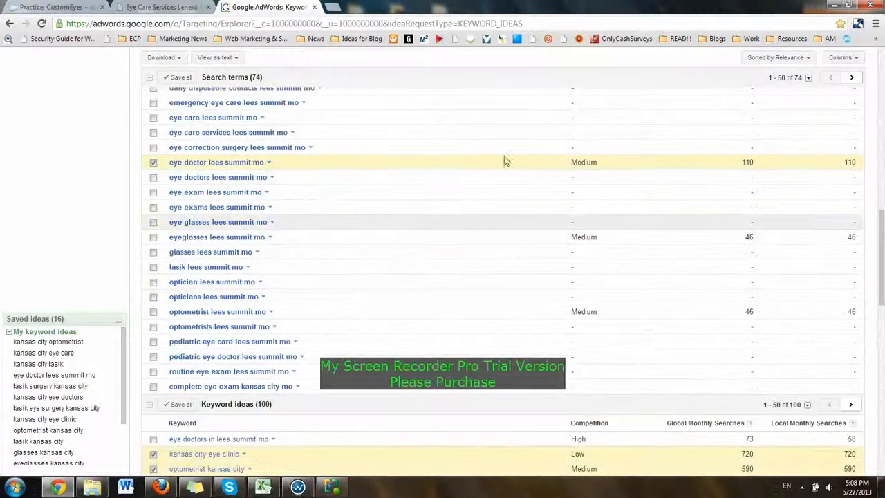
pyautogui.click(154, 237)
pyautogui.click(153, 312)
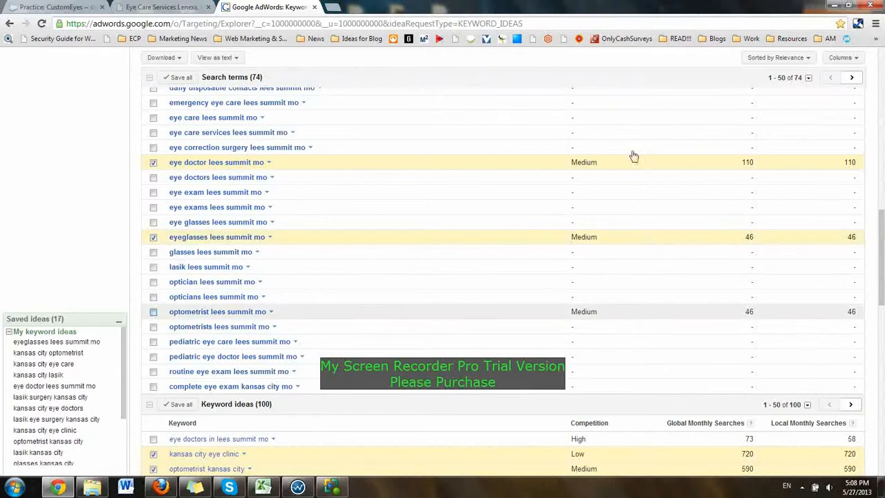
# Step: From the second page of search terms, save the "kansas city mo" terms for eye doctor, eyeglasses, lasik and optometrist
pyautogui.click(853, 78)
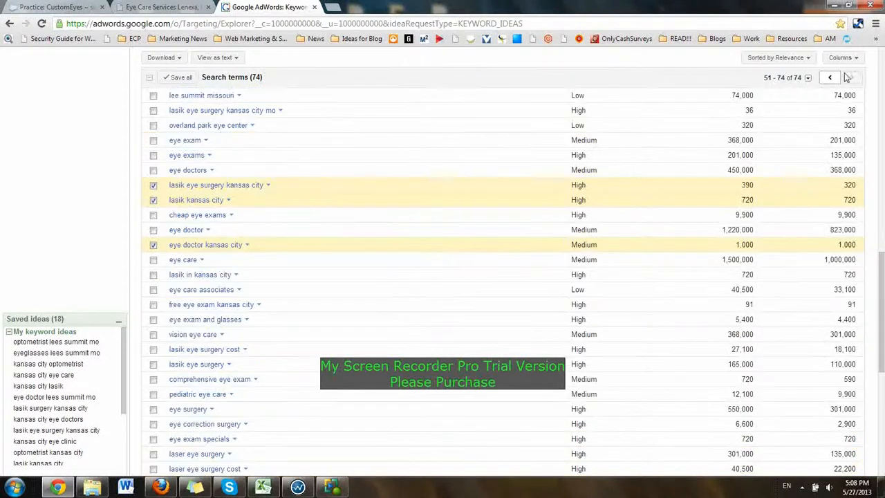
pyautogui.scroll(10, 717, 126)
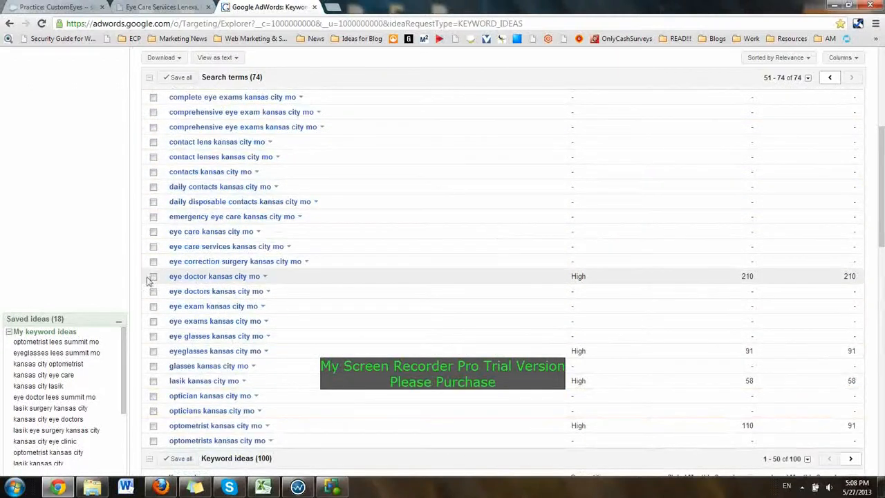
pyautogui.click(152, 277)
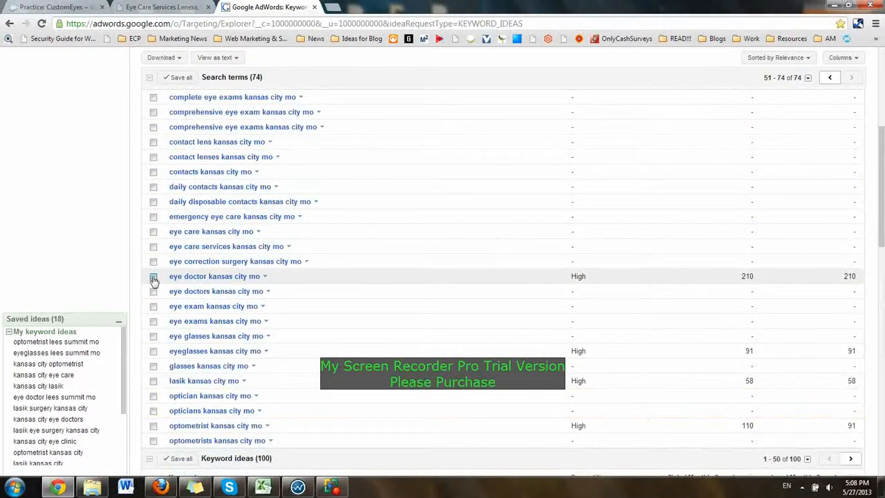
pyautogui.click(153, 351)
pyautogui.click(154, 381)
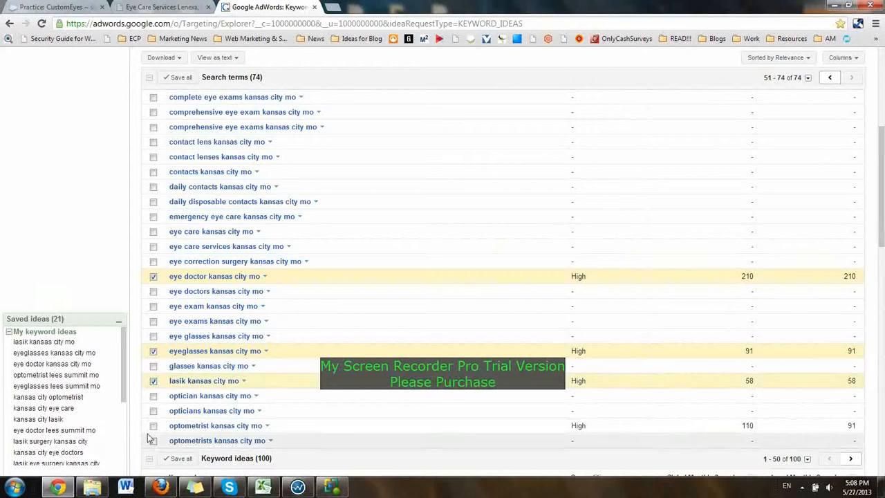
pyautogui.click(154, 426)
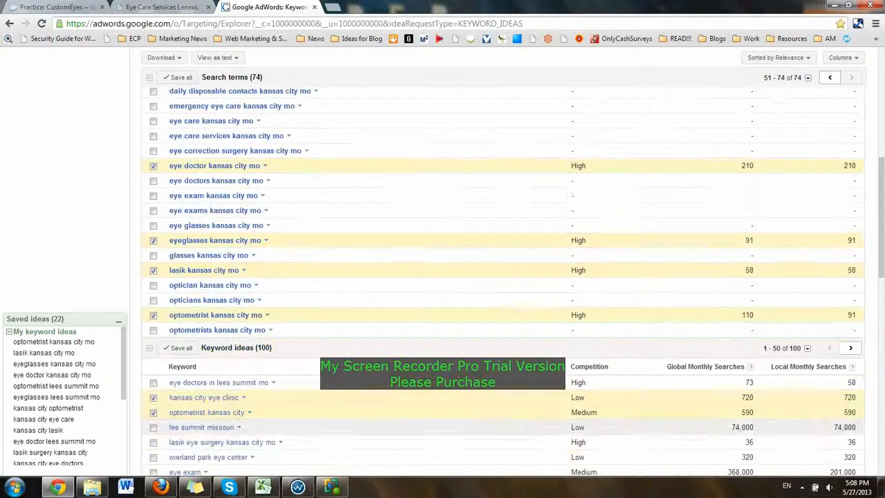
# Step: Save the keyword ideas "eye doctors in lees summit mo", "lasik eye surgery kansas city mo" and "lasik in kansas city"
pyautogui.scroll(5, 202, 380)
pyautogui.scroll(-5, 557, 374)
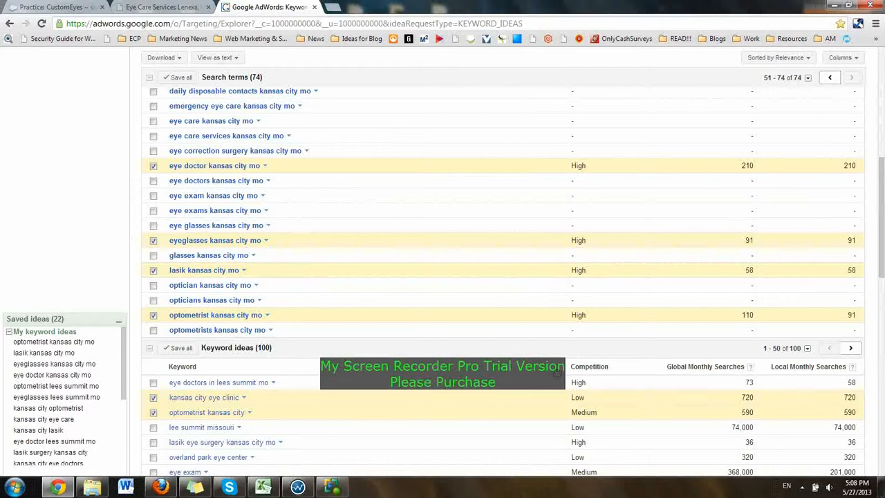
pyautogui.scroll(-2, 557, 375)
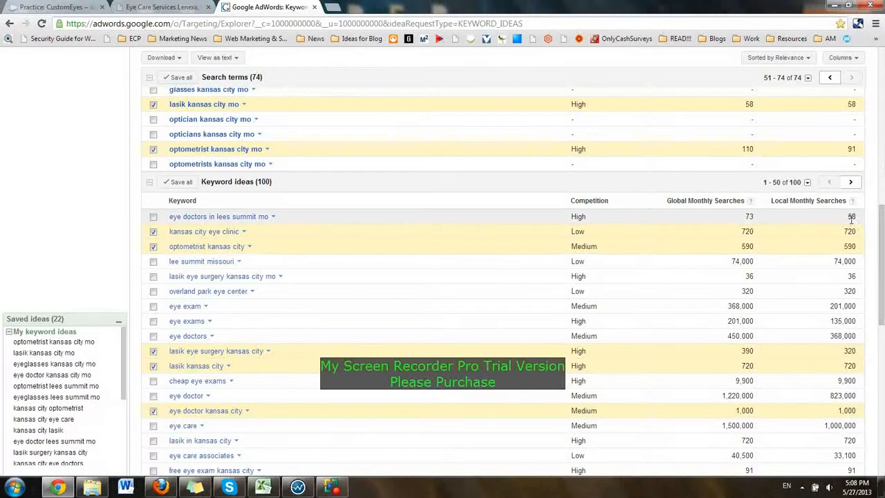
pyautogui.click(154, 217)
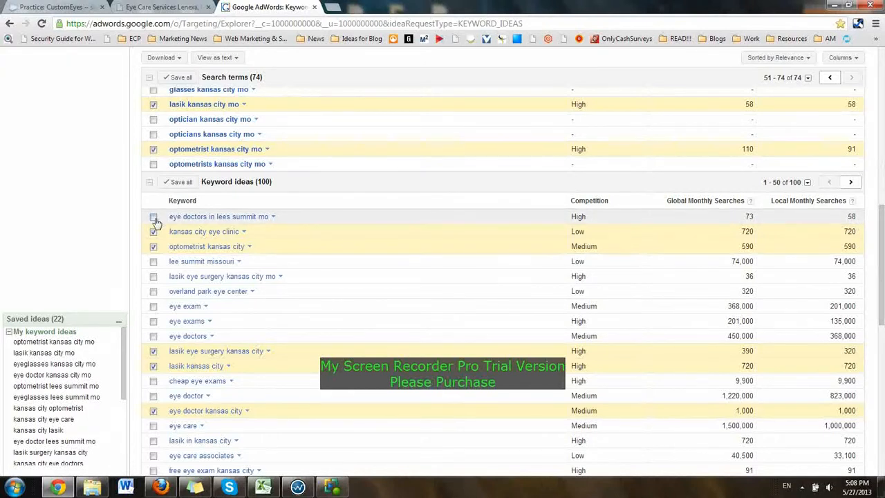
pyautogui.click(153, 277)
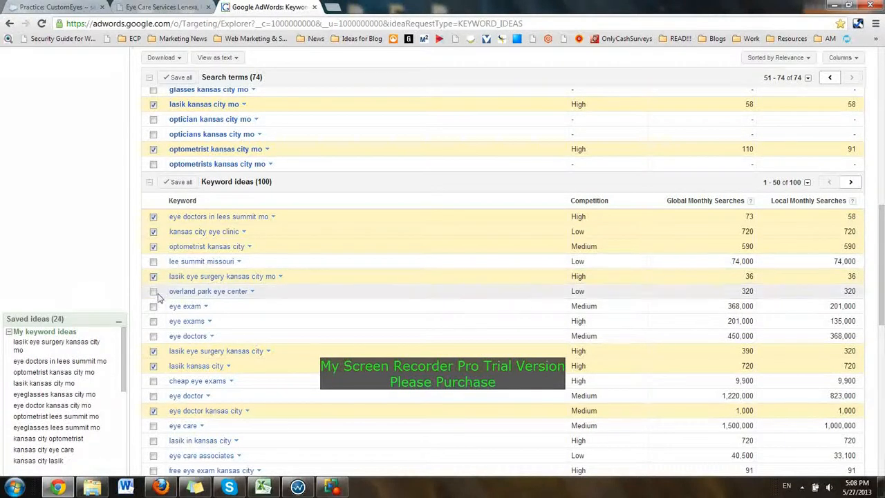
pyautogui.scroll(-3, 157, 298)
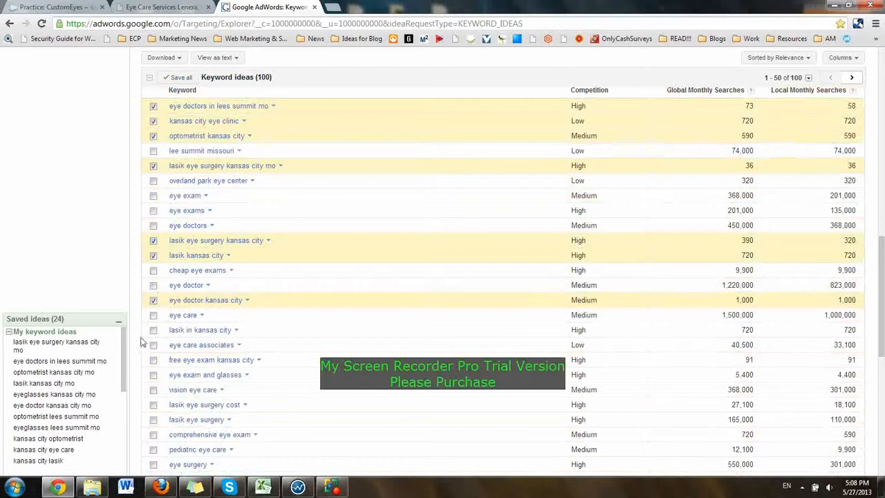
pyautogui.click(153, 331)
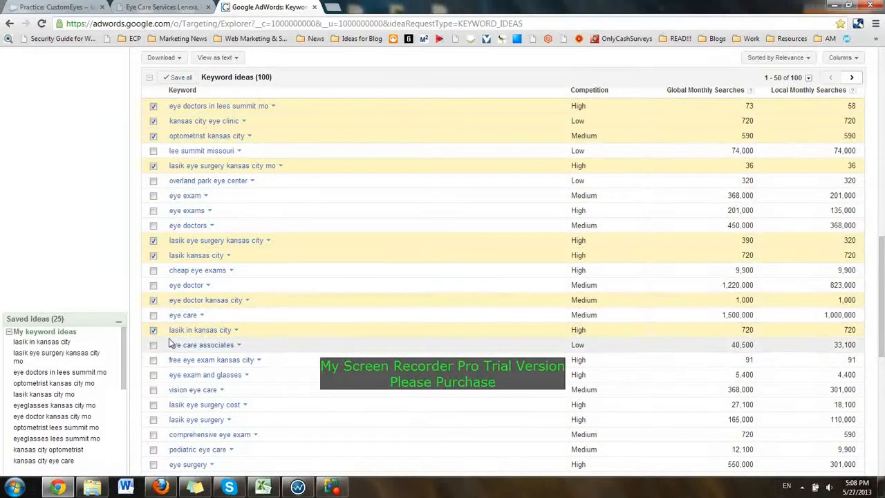
# Step: From the second page of keyword ideas, save "laser eye surgery kansas city"
pyautogui.scroll(-4, 171, 344)
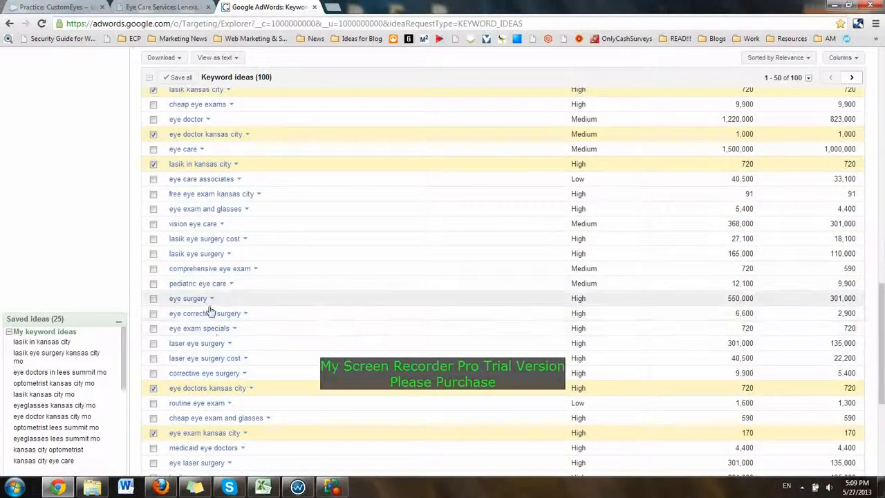
pyautogui.scroll(-1, 178, 310)
pyautogui.scroll(-1, 113, 447)
pyautogui.scroll(-3, 166, 349)
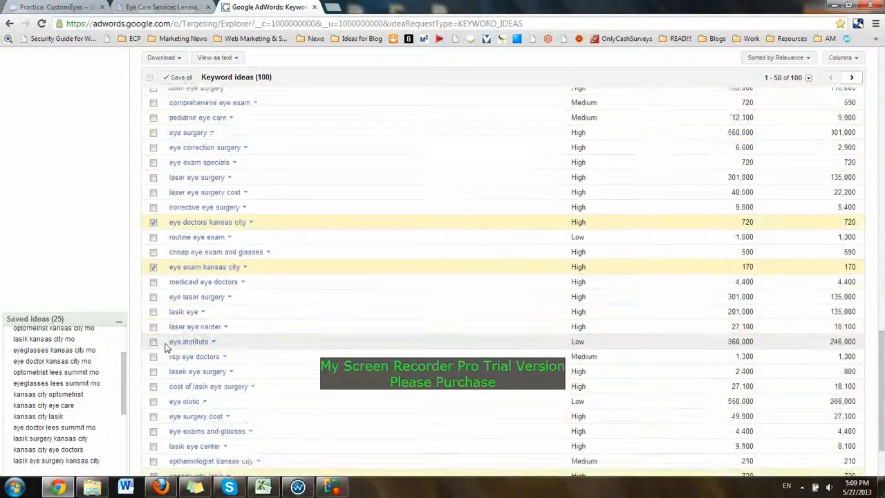
pyautogui.scroll(10, 754, 168)
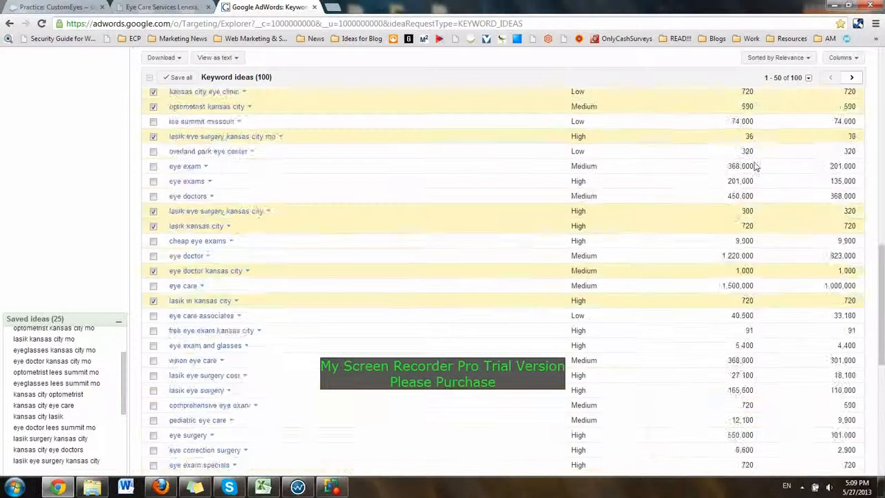
pyautogui.scroll(6, 802, 191)
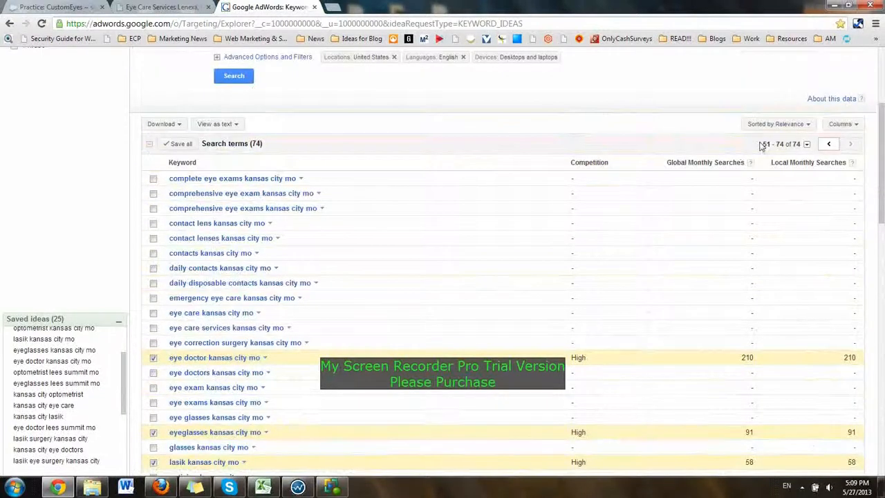
pyautogui.scroll(-7, 795, 214)
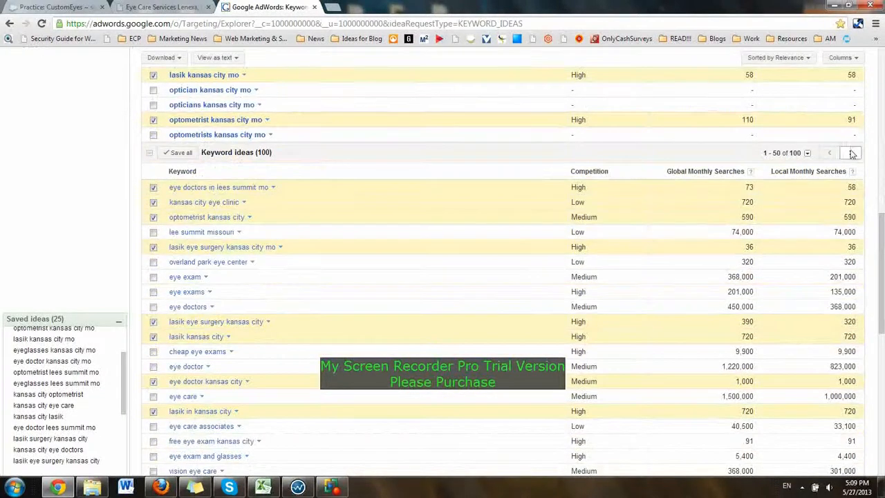
pyautogui.click(851, 153)
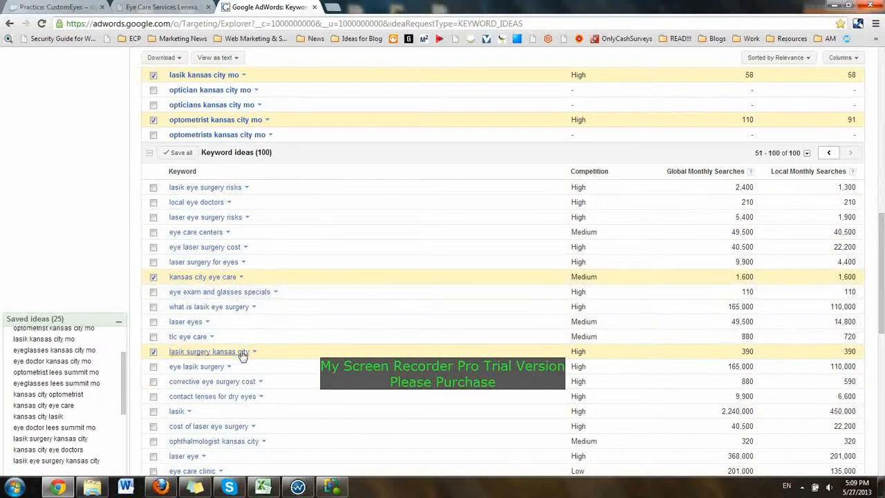
pyautogui.scroll(-1, 256, 404)
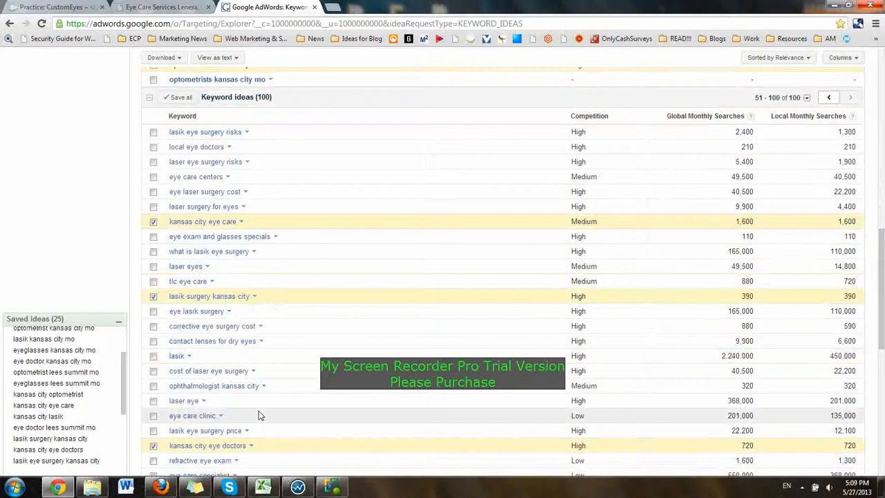
pyautogui.scroll(-3, 260, 415)
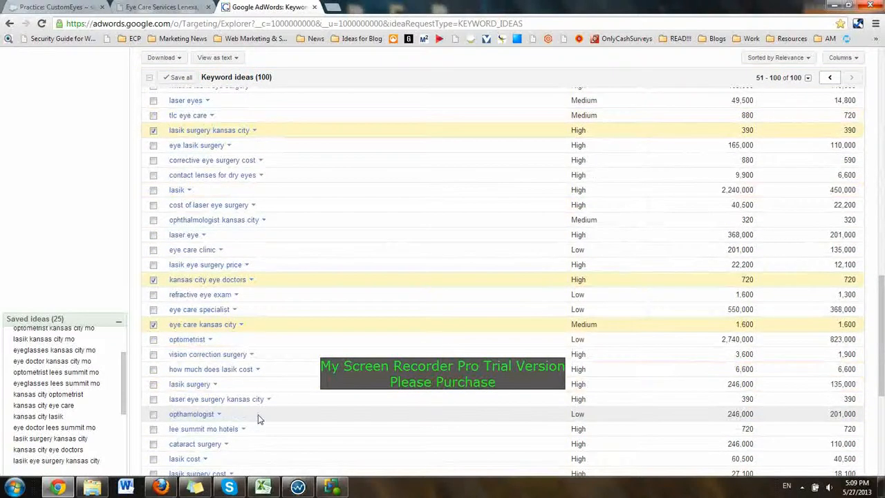
pyautogui.scroll(-1, 230, 447)
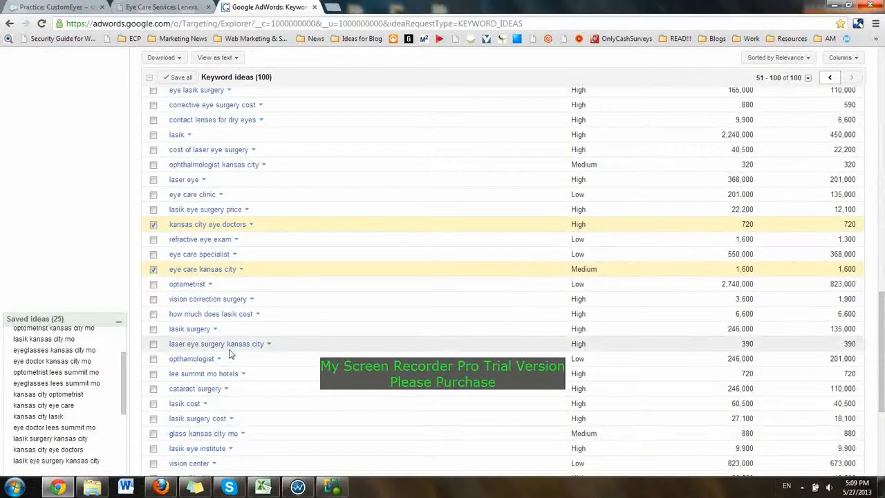
pyautogui.click(153, 345)
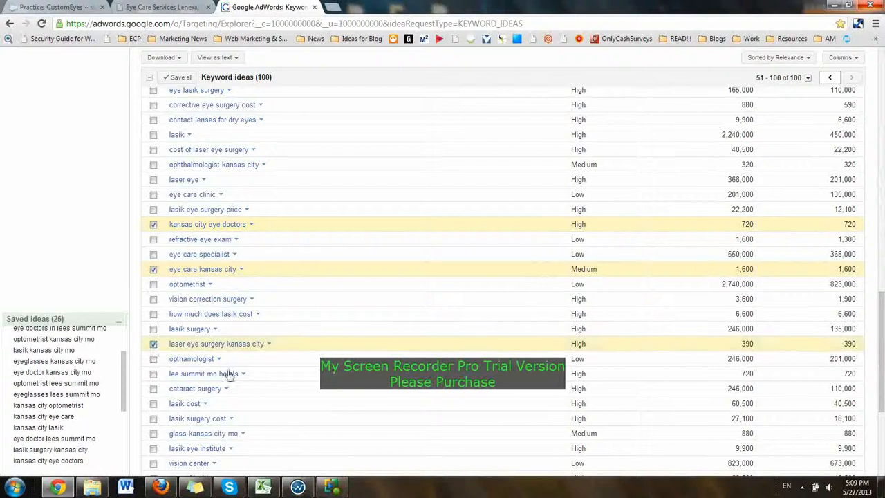
pyautogui.scroll(-4, 231, 366)
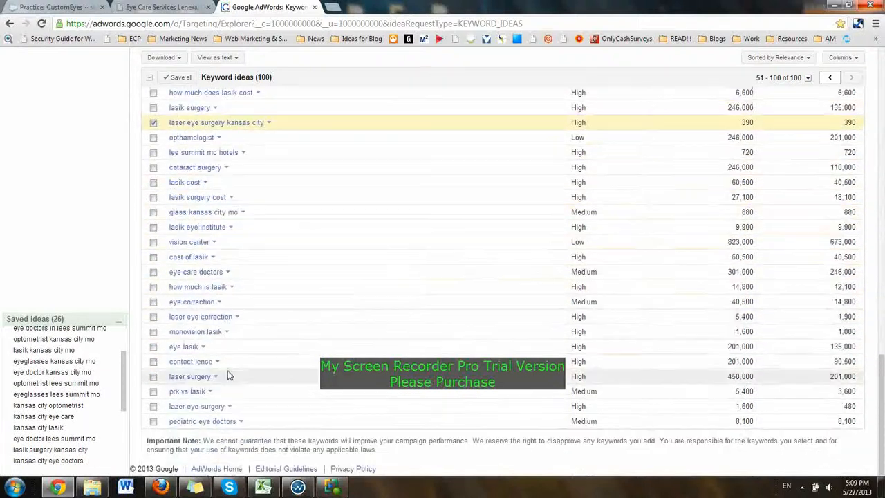
pyautogui.scroll(15, 229, 375)
pyautogui.scroll(-8, 230, 380)
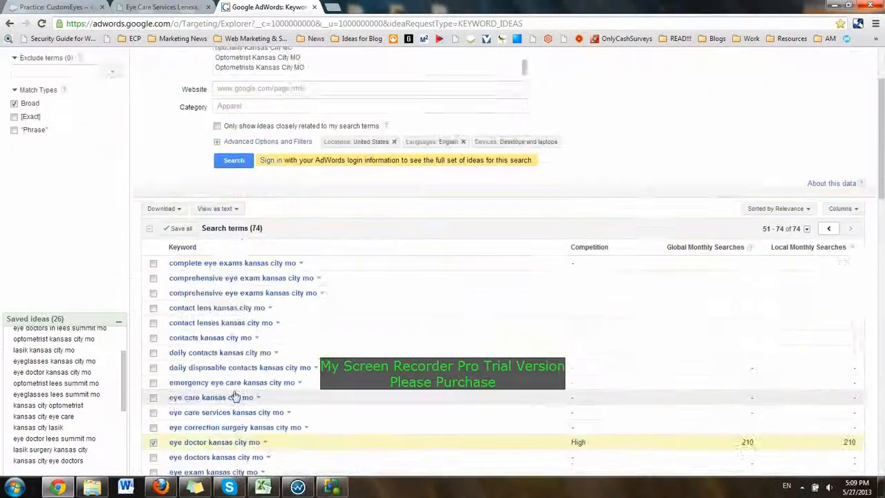
pyautogui.click(332, 487)
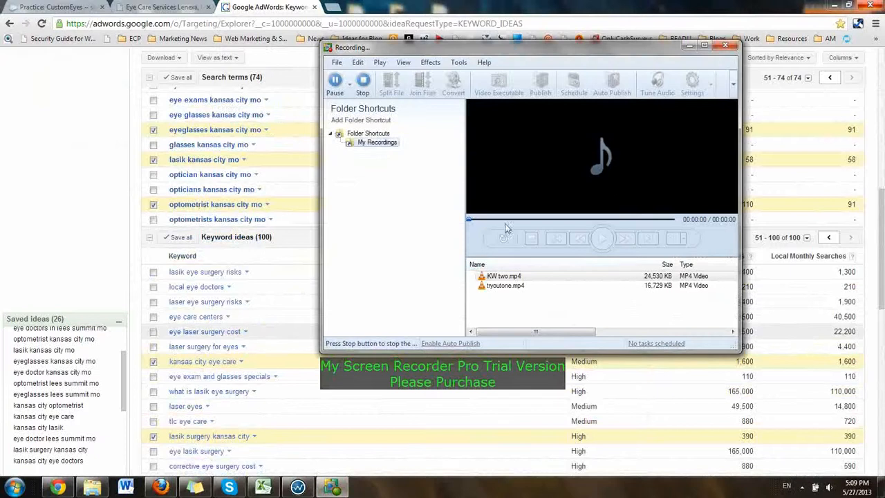
pyautogui.click(690, 45)
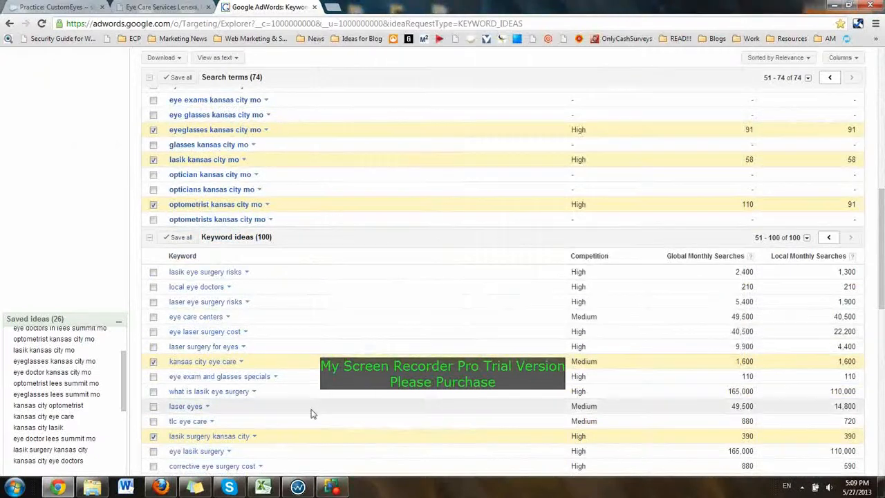
# Step: Copy the last batch of combined terms, ending with "routine eye exam Kansas City Missouri", from RevenueWire Keyword Manager and search for it in the AdWords Keyword Tool
pyautogui.click(297, 487)
pyautogui.moveTo(581, 339); pyautogui.dragTo(756, 384)
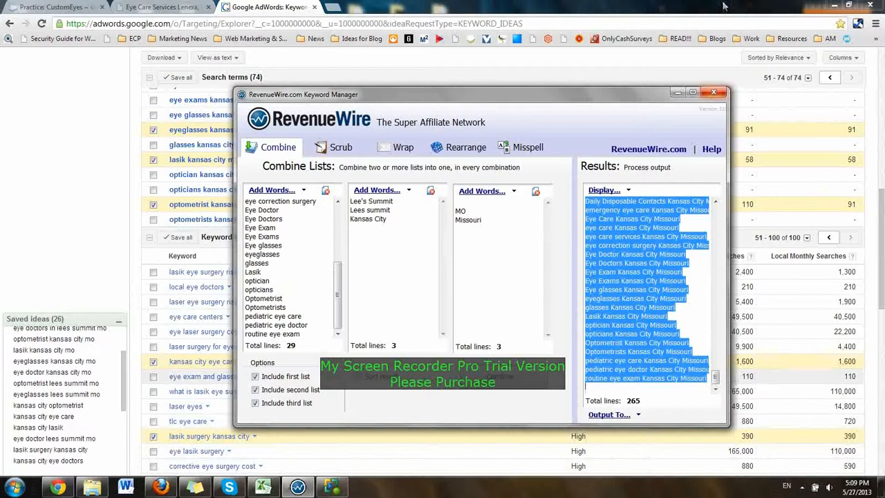
pyautogui.click(578, 5)
pyautogui.scroll(5, 484, 173)
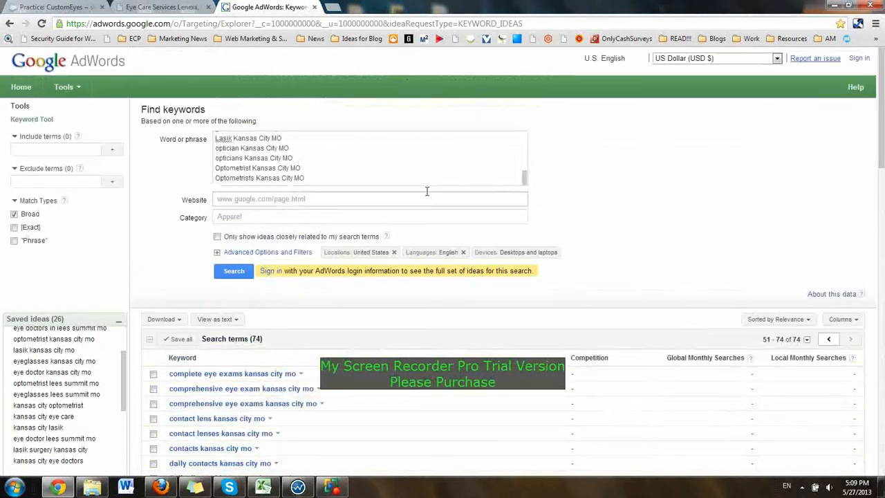
pyautogui.click(381, 159)
pyautogui.hotkey('ctrl', 'a')
pyautogui.hotkey('ctrl', 'v')
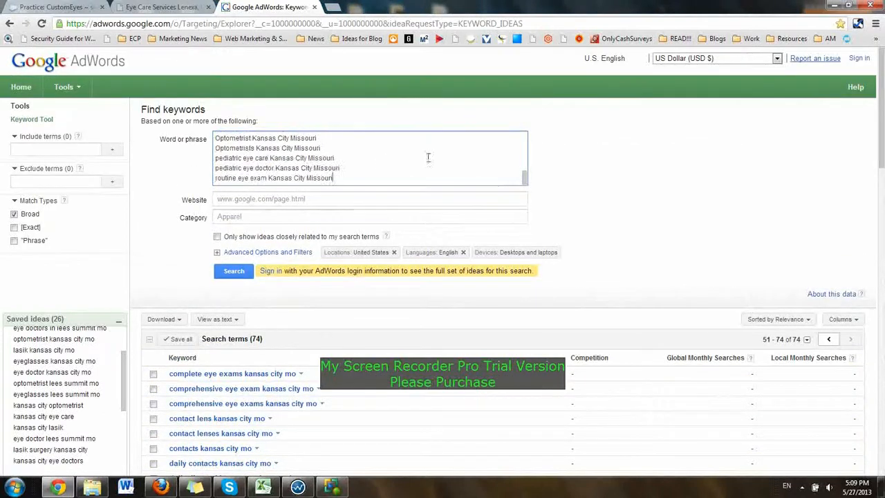
pyautogui.click(238, 275)
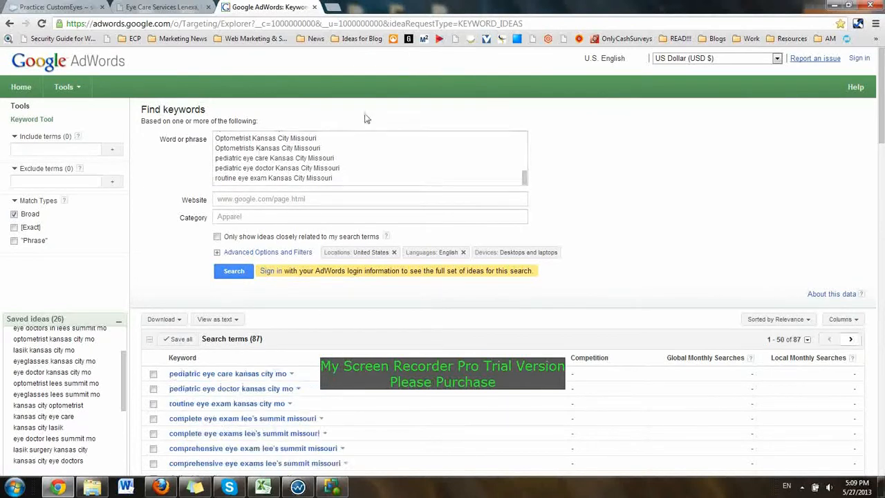
# Step: Check both pages of the Missouri search terms, and save the keyword ideas "eye clinic kansas city" and "kansas city optometrists"
pyautogui.scroll(-12, 435, 259)
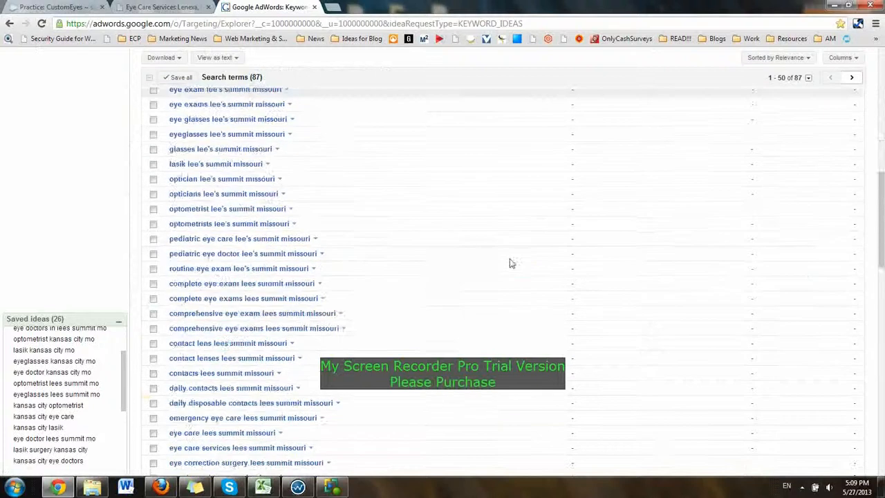
pyautogui.scroll(4, 503, 271)
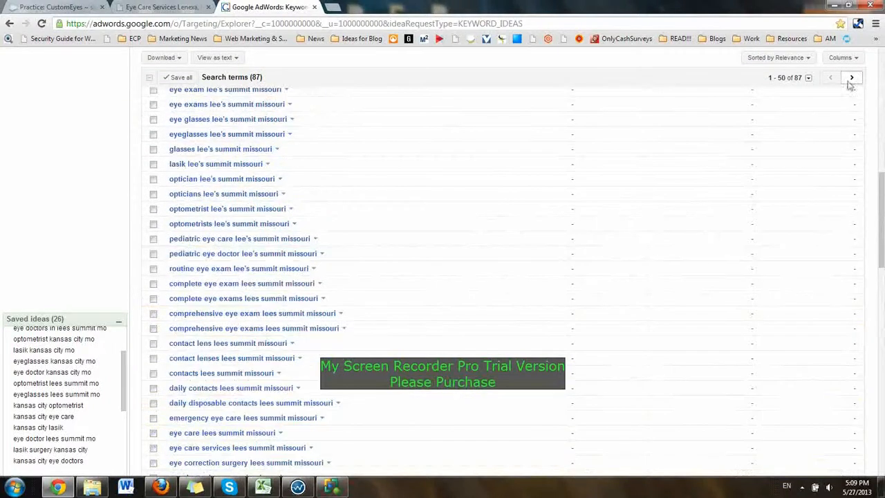
pyautogui.click(855, 81)
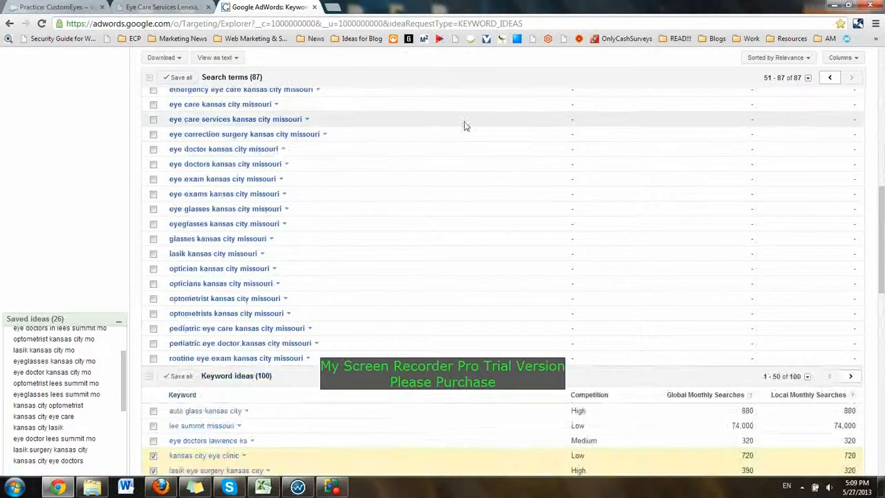
pyautogui.scroll(10, 747, 253)
pyautogui.scroll(-10, 753, 244)
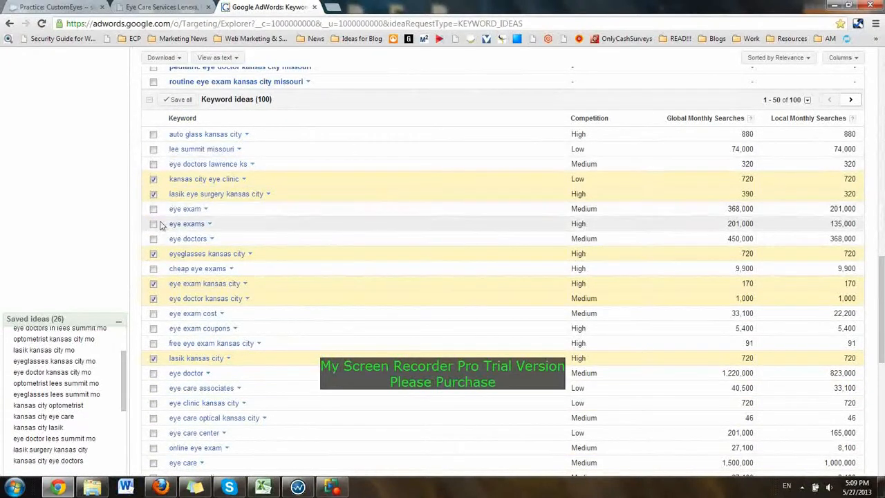
pyautogui.scroll(-1, 133, 275)
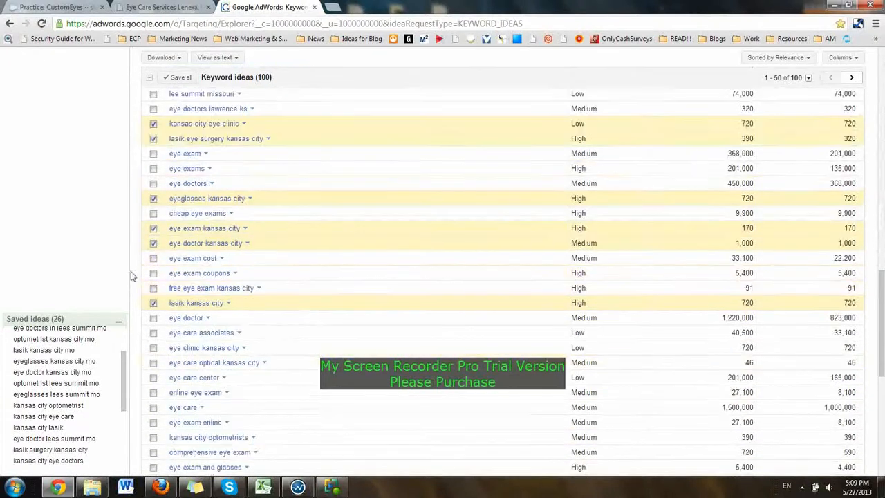
pyautogui.click(153, 350)
pyautogui.scroll(-1, 153, 352)
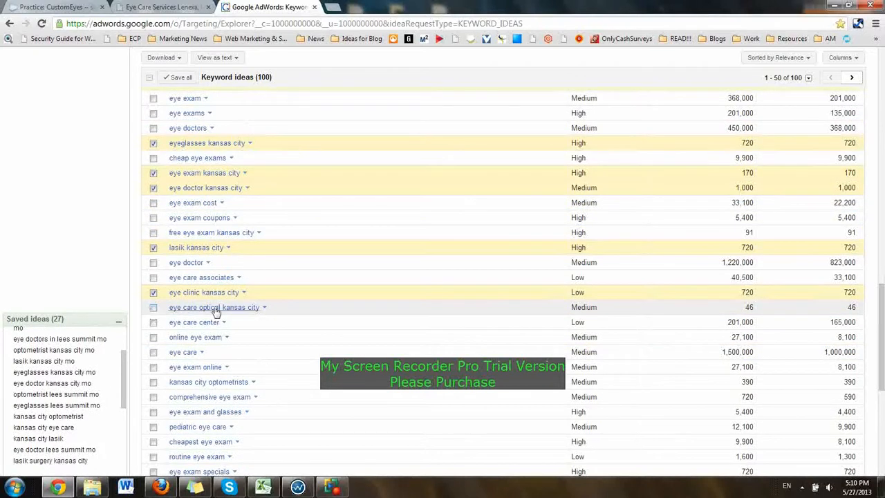
pyautogui.click(152, 383)
pyautogui.scroll(-1, 154, 384)
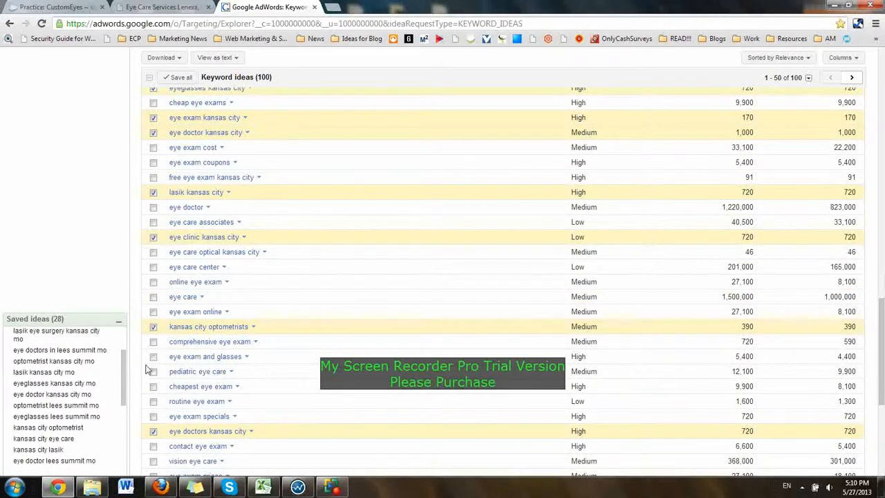
# Step: Go through the remaining keyword ideas and save "eye surgery kansas city" from the second page
pyautogui.scroll(-1, 147, 371)
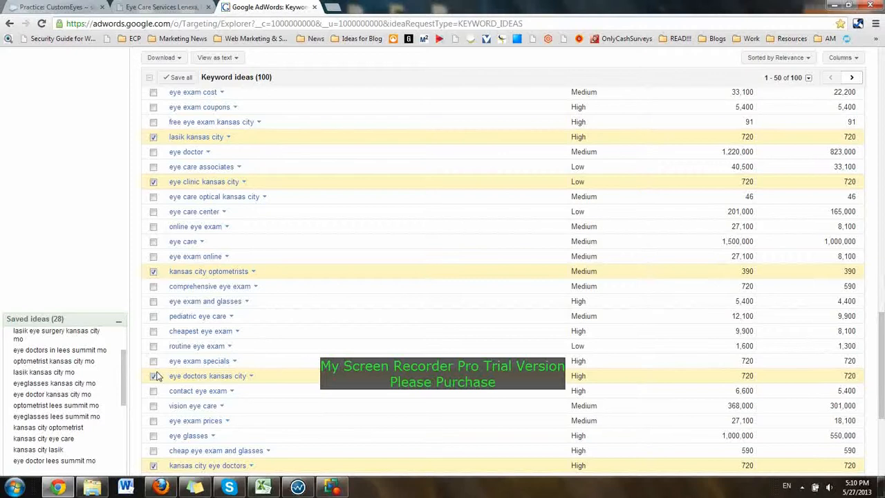
pyautogui.scroll(-2, 158, 374)
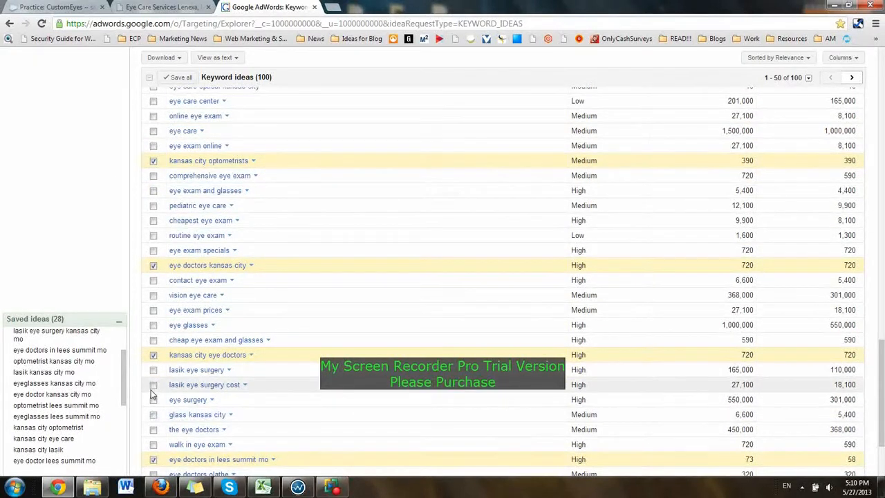
pyautogui.scroll(-1, 168, 393)
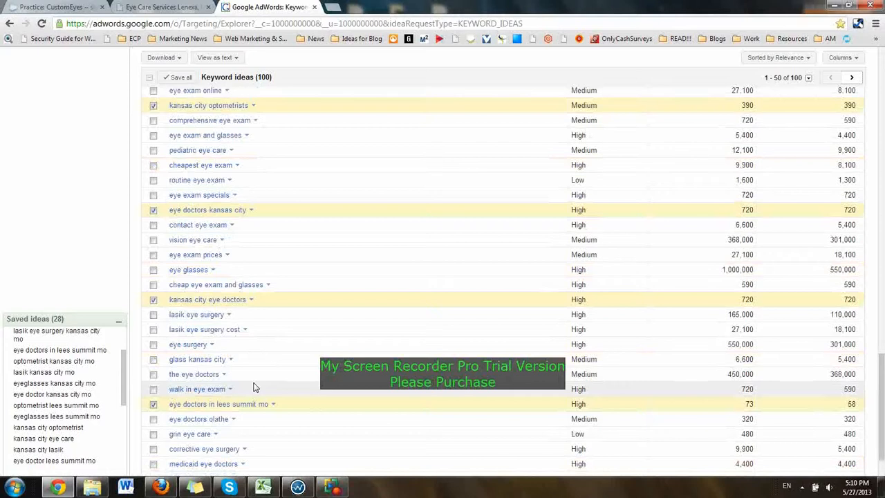
pyautogui.scroll(-1, 166, 384)
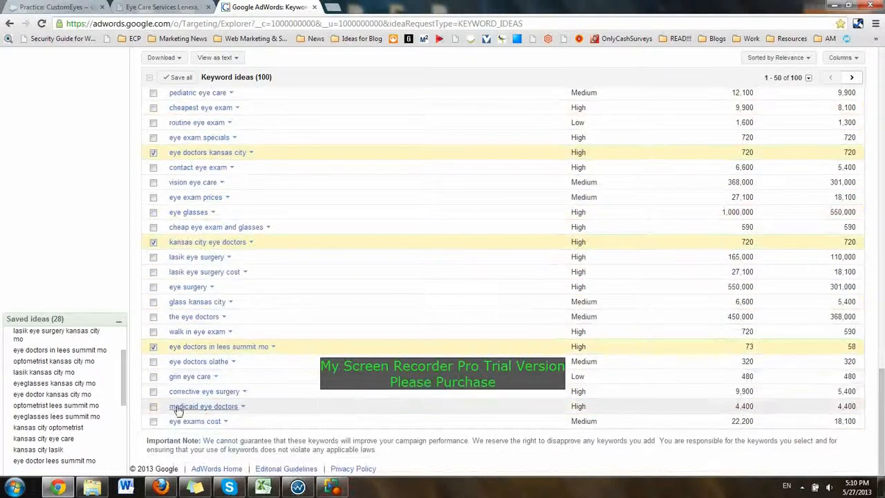
pyautogui.scroll(3, 870, 118)
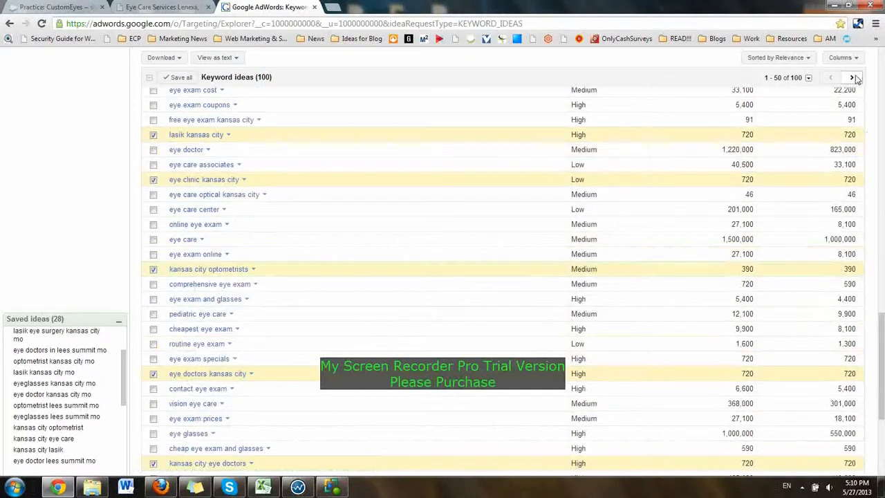
pyautogui.click(855, 77)
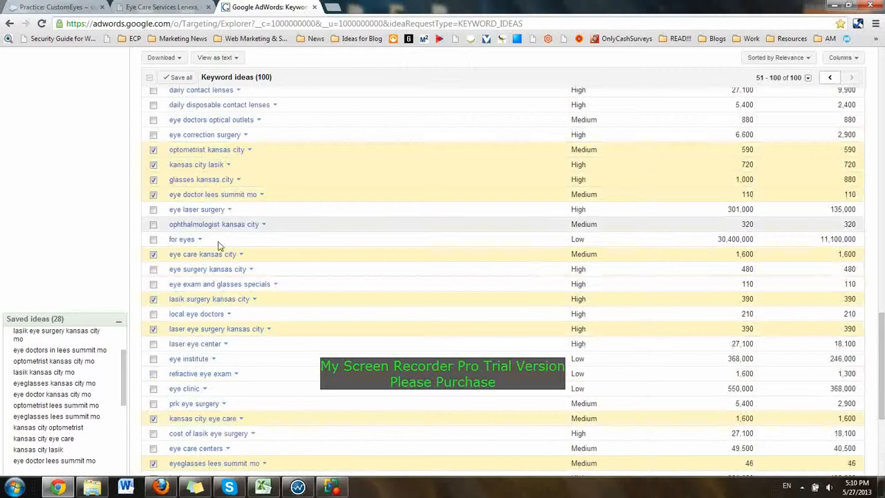
pyautogui.scroll(8, 200, 183)
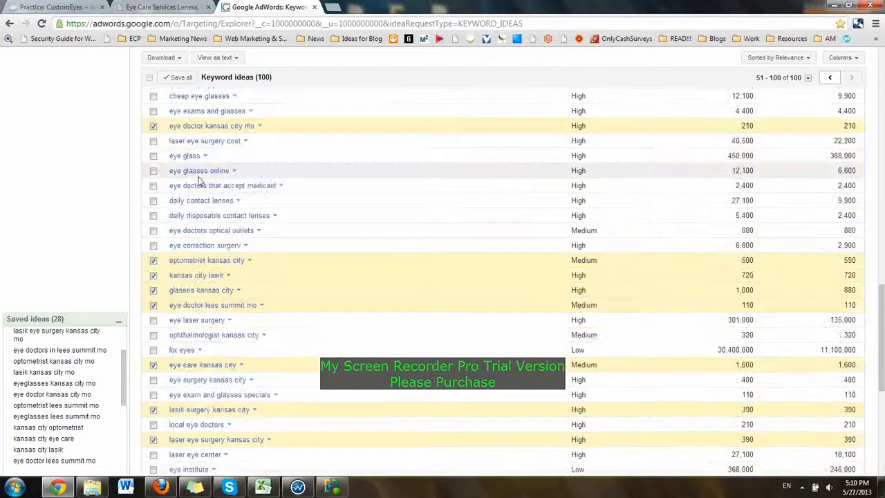
pyautogui.scroll(-3, 200, 207)
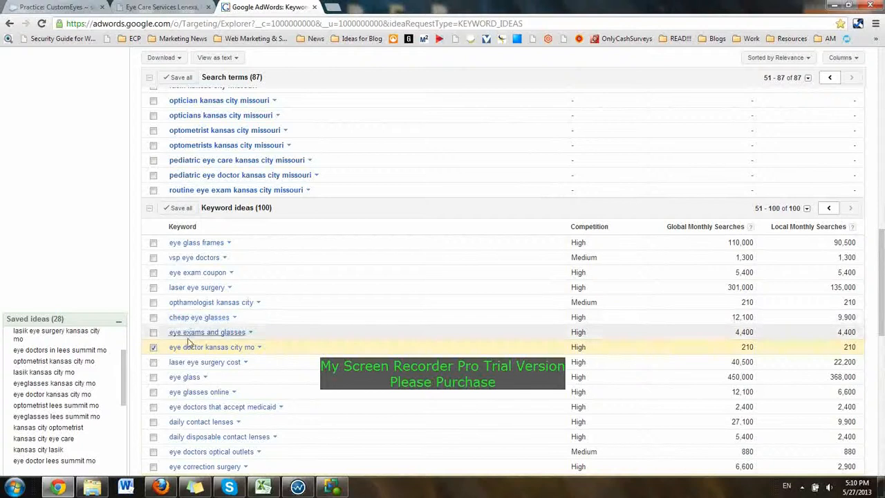
pyautogui.scroll(-1, 191, 353)
pyautogui.scroll(-3, 191, 358)
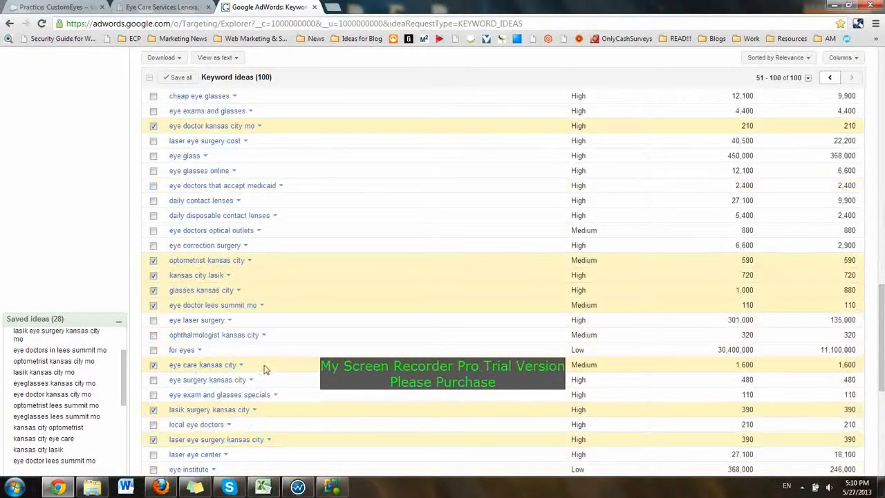
pyautogui.click(154, 382)
pyautogui.scroll(-2, 155, 384)
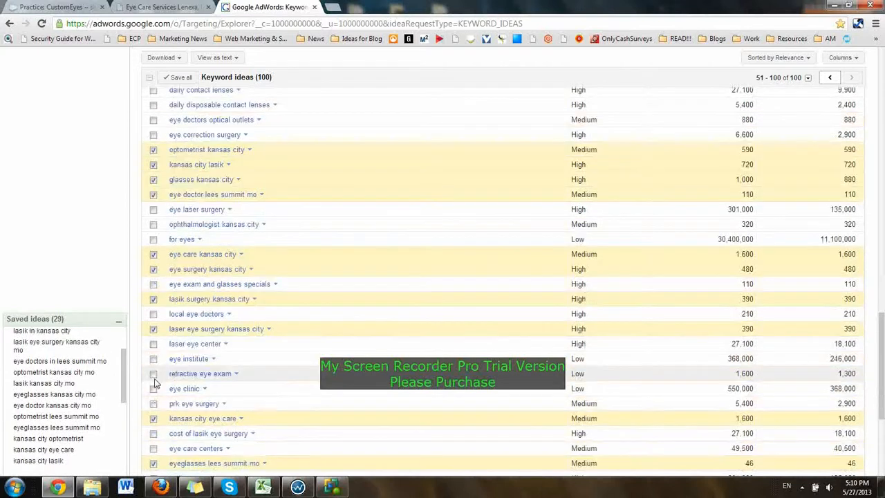
# Step: Review the remaining keyword ideas on the second page, checking the CustomEyes website along the way
pyautogui.scroll(-1, 156, 384)
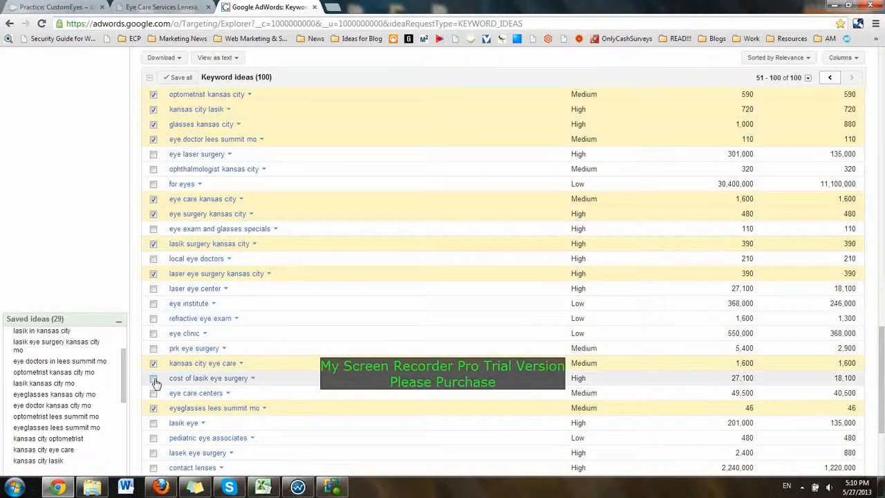
pyautogui.scroll(-1, 156, 384)
pyautogui.scroll(-1, 155, 384)
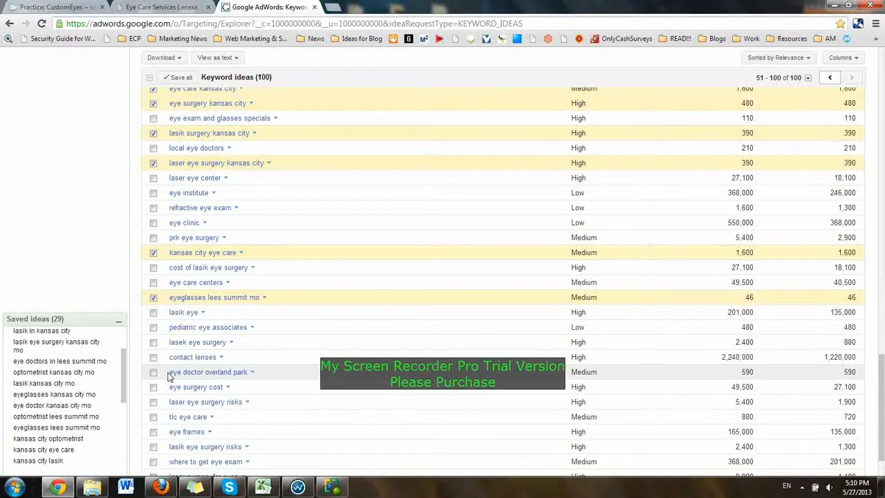
pyautogui.scroll(-1, 168, 380)
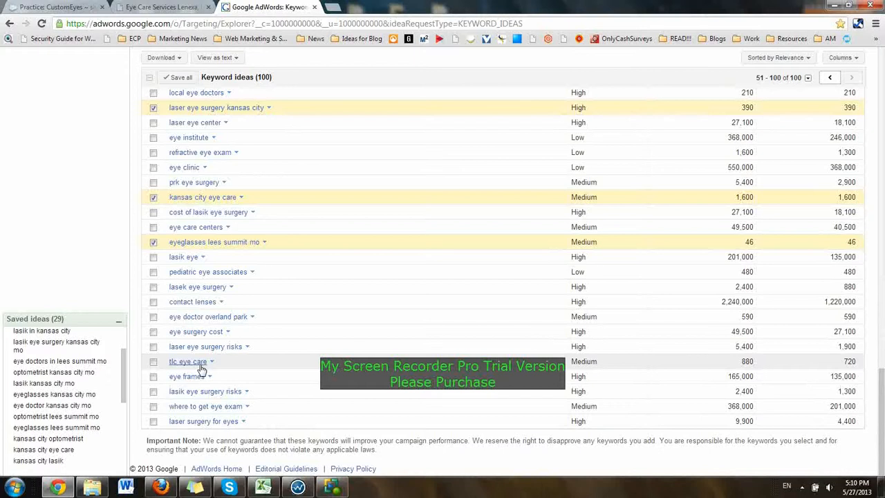
pyautogui.scroll(1, 237, 251)
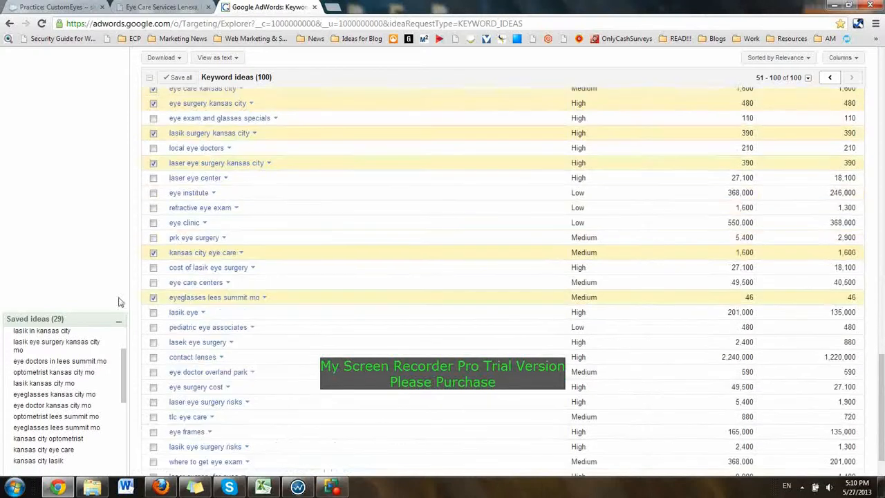
pyautogui.click(160, 7)
pyautogui.scroll(10, 158, 193)
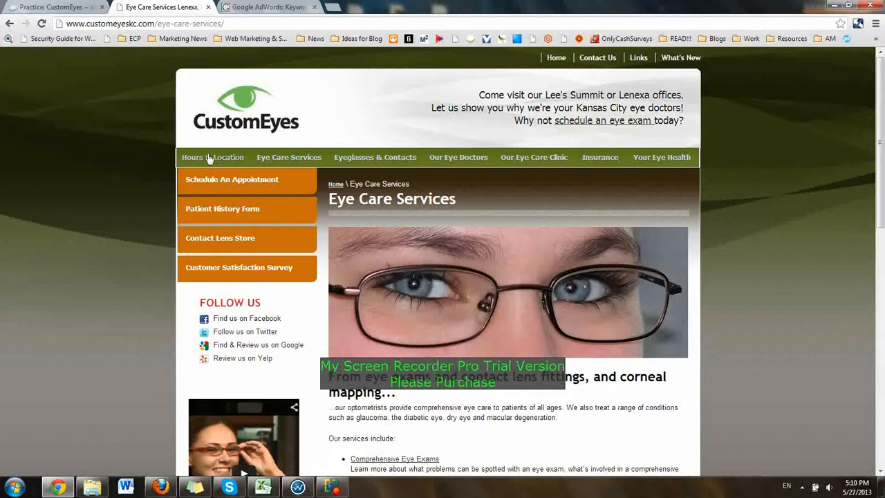
pyautogui.click(271, 6)
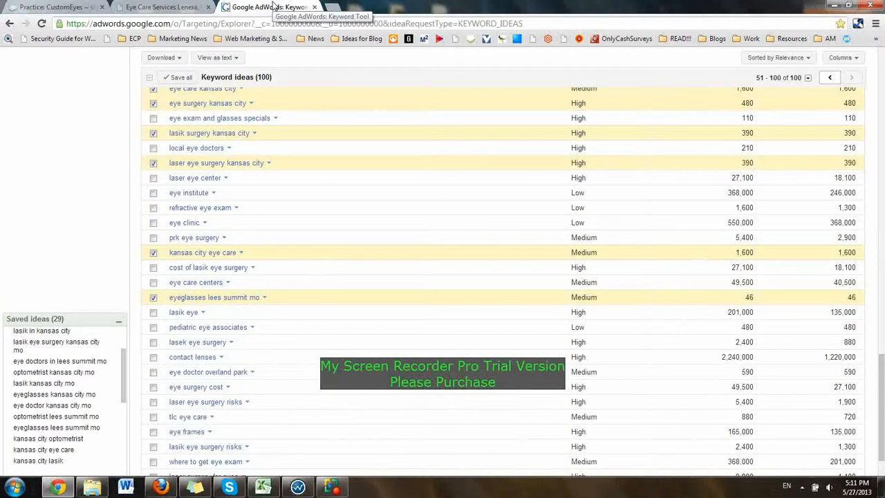
pyautogui.scroll(15, 362, 139)
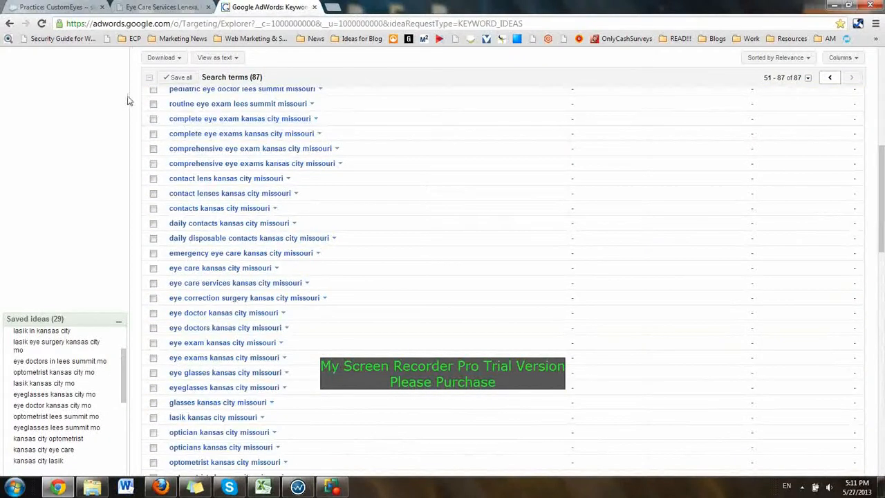
# Step: Switch to Google Drive in Firefox, open the ECP folder, and start a new folder there
pyautogui.click(160, 487)
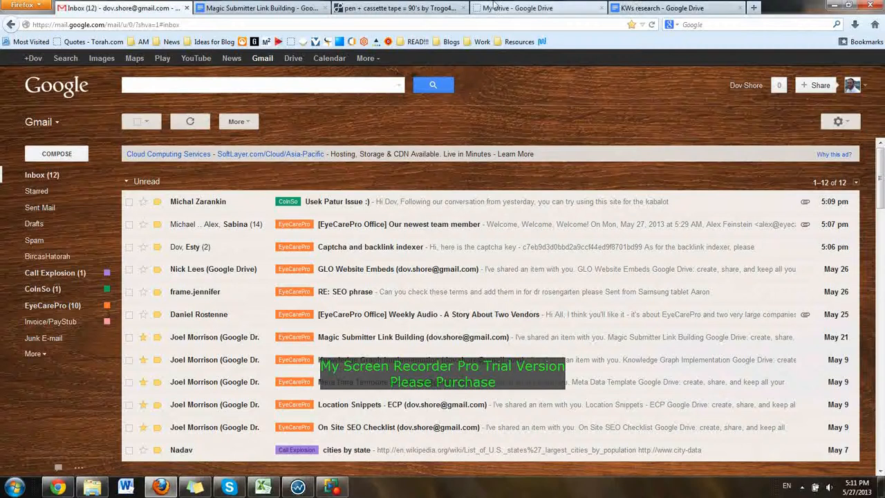
pyautogui.click(532, 7)
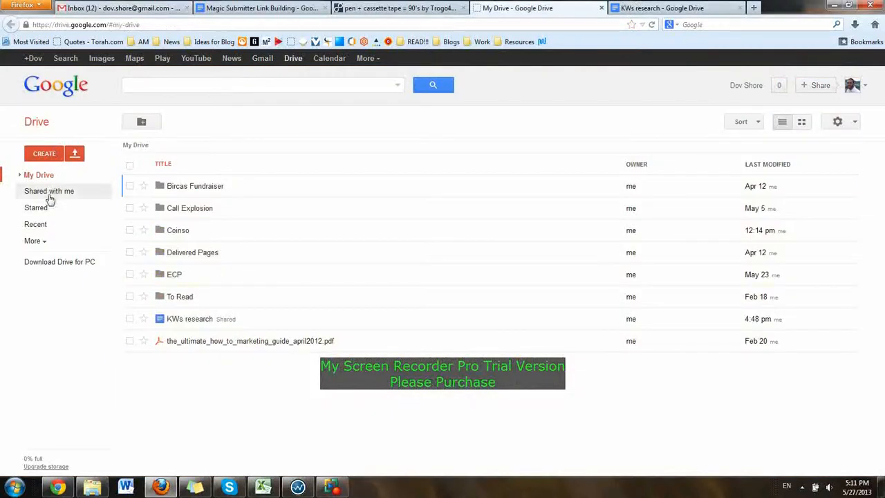
pyautogui.click(173, 275)
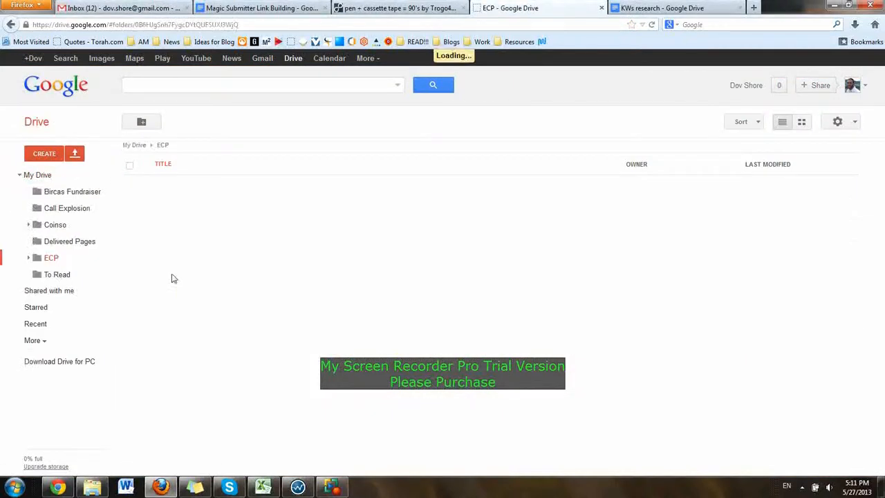
pyautogui.click(47, 153)
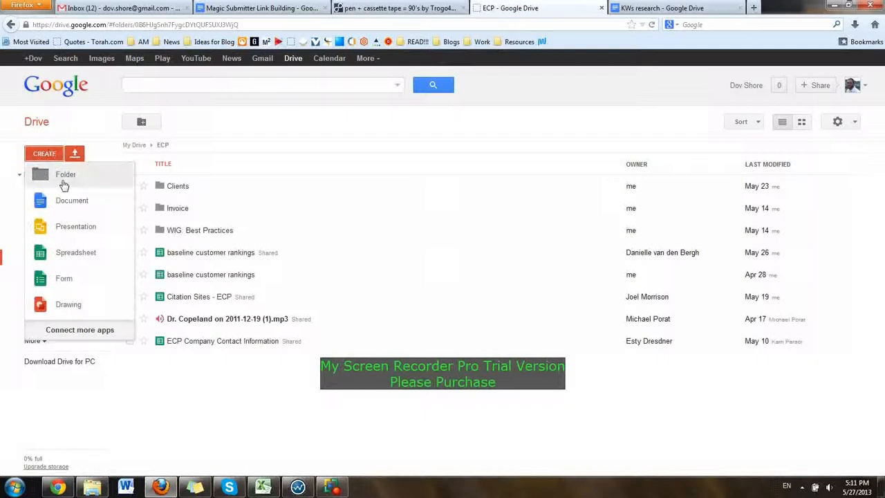
pyautogui.click(61, 180)
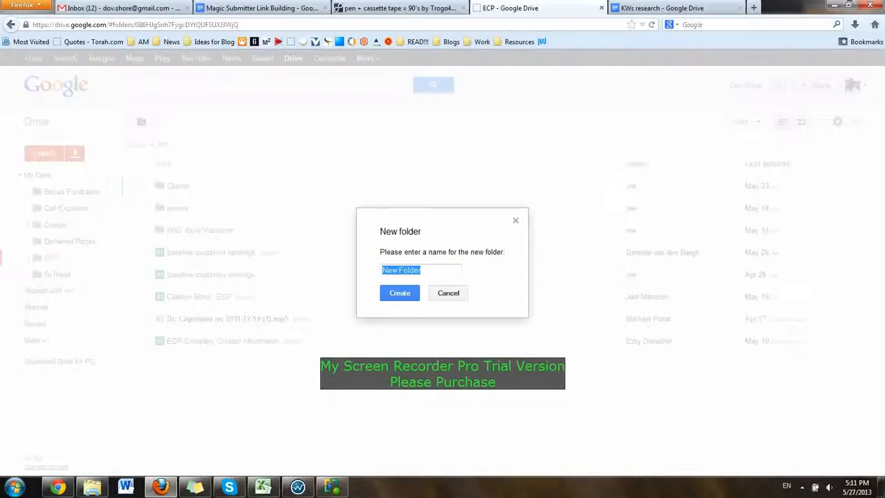
# Step: Copy the practice name from the Salesforce practice details and create the new Google Drive folder as "CustomEyes"
pyautogui.click(66, 488)
pyautogui.click(66, 7)
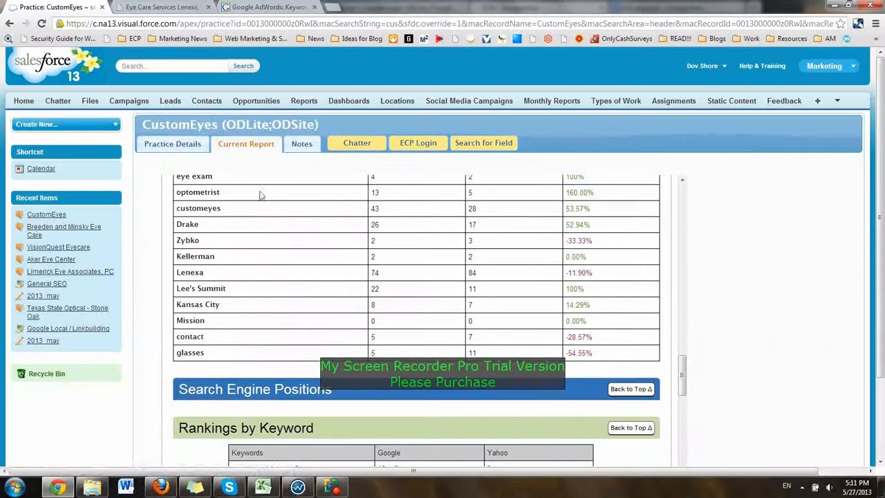
pyautogui.click(184, 144)
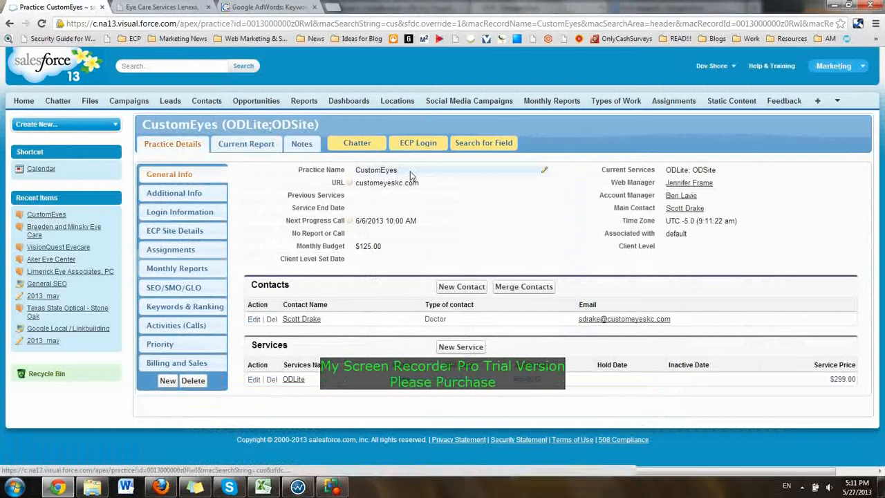
pyautogui.moveTo(411, 173); pyautogui.dragTo(358, 171)
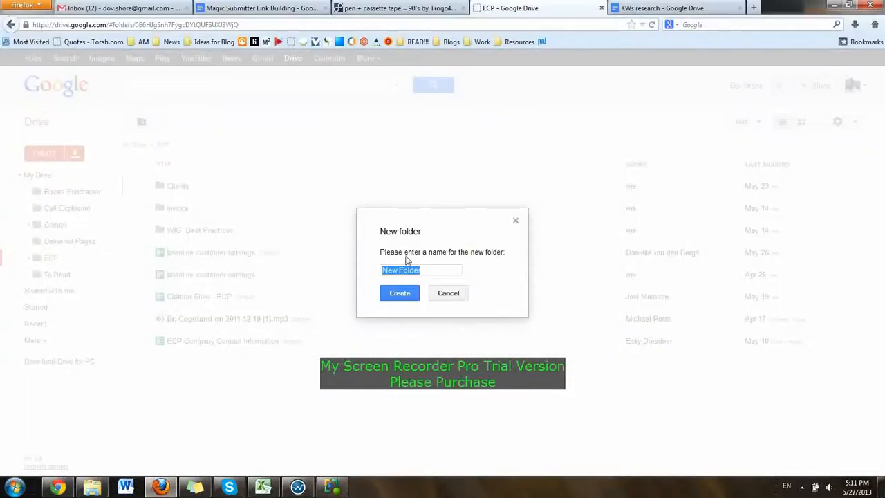
pyautogui.write('CustomEyes')
pyautogui.click(400, 293)
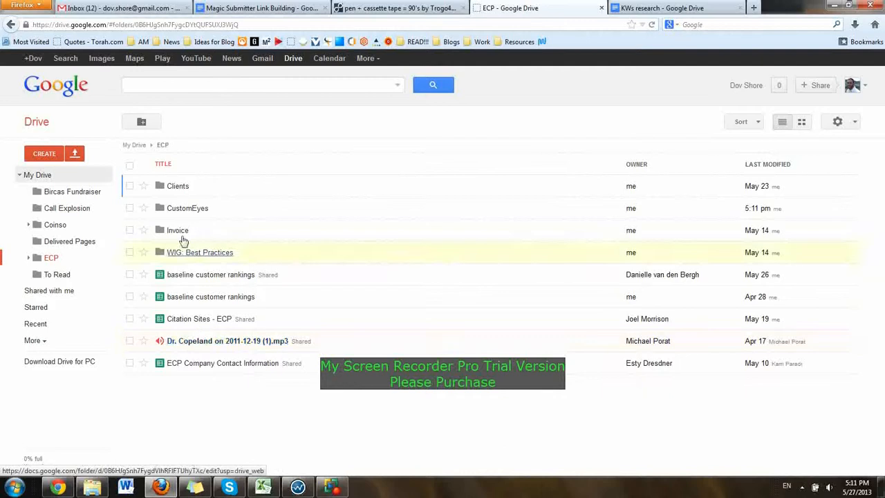
# Step: Move the new CustomEyes folder into the Clients folder and open it there
pyautogui.moveTo(175, 209); pyautogui.dragTo(179, 190)
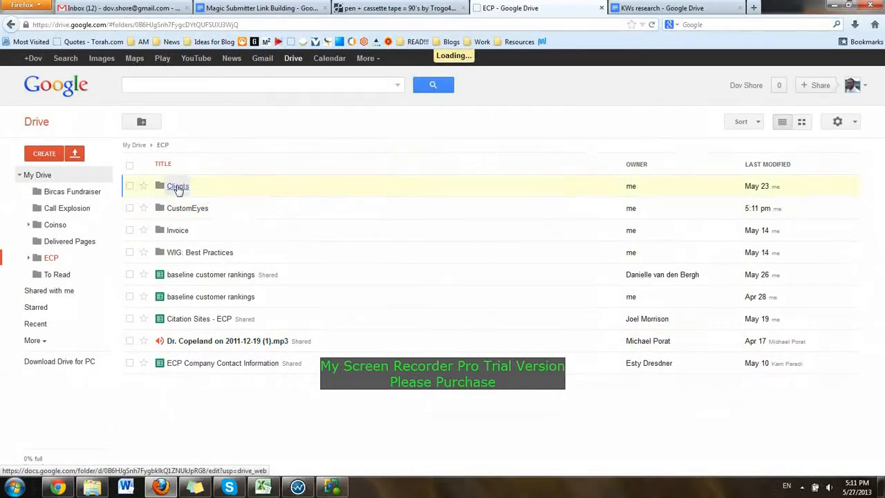
pyautogui.click(178, 188)
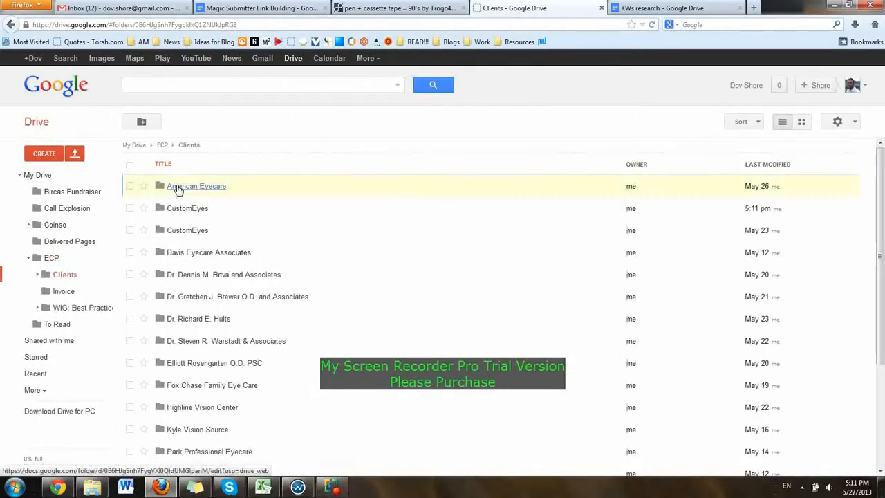
pyautogui.click(176, 208)
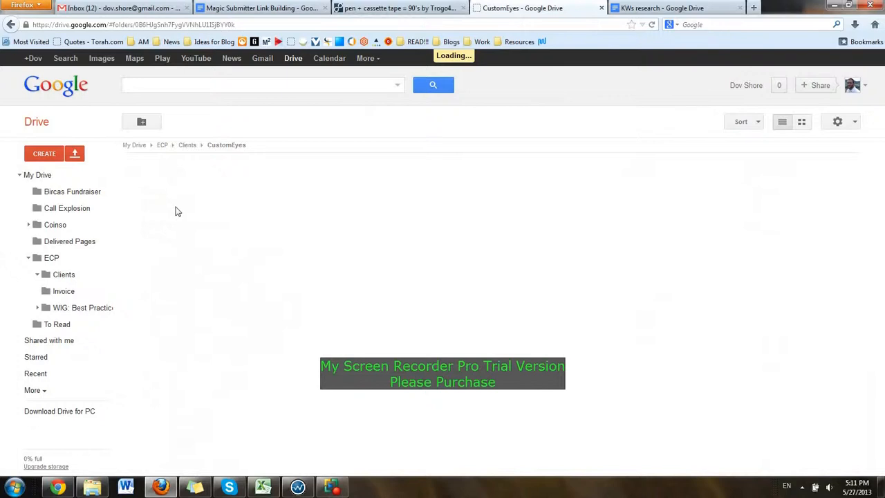
# Step: Create a spreadsheet in the CustomEyes folder and name it "CustomEyes - keywords"
pyautogui.click(43, 154)
pyautogui.click(106, 254)
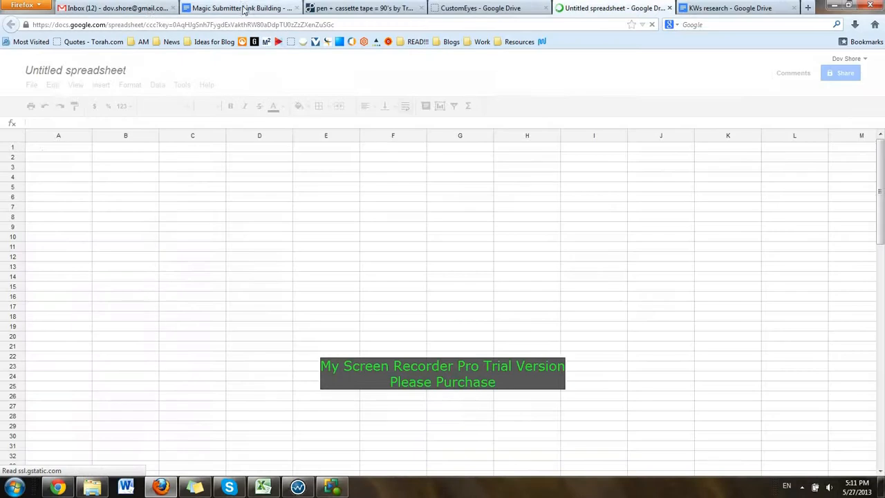
pyautogui.doubleClick(59, 80)
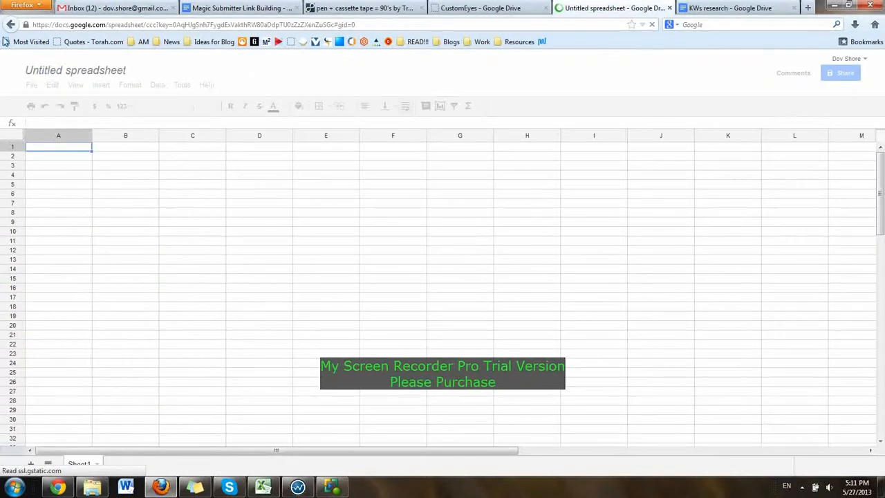
pyautogui.click(37, 73)
pyautogui.write('CustomEyes')
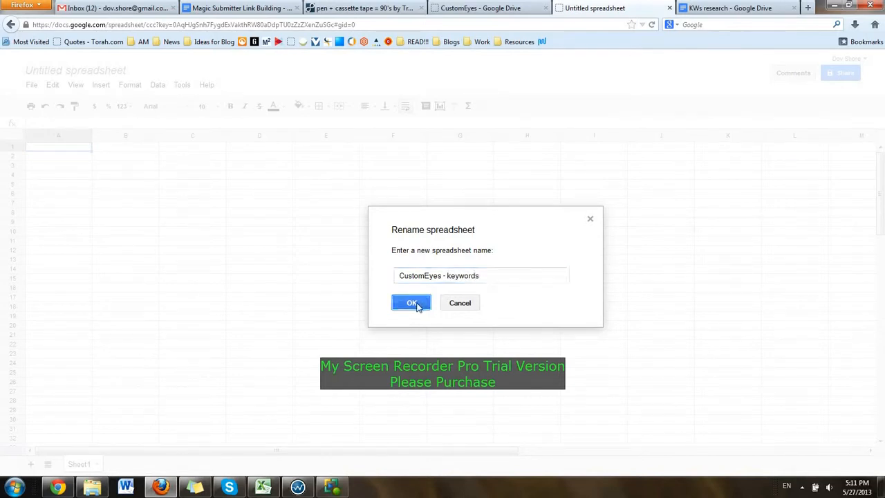
pyautogui.click(419, 304)
# Step: Return to the AdWords Keyword Tool in Chrome and download the saved keyword ideas in CSV for Excel format
pyautogui.click(59, 487)
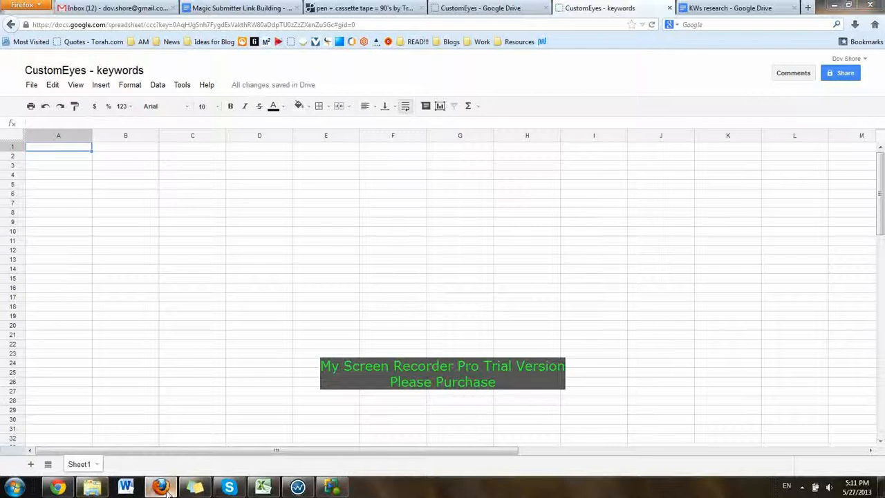
pyautogui.click(259, 6)
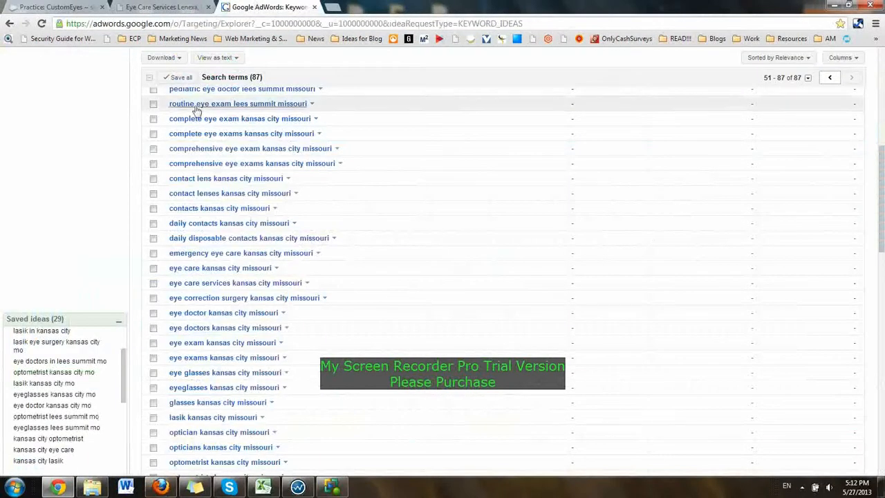
pyautogui.scroll(3, 144, 200)
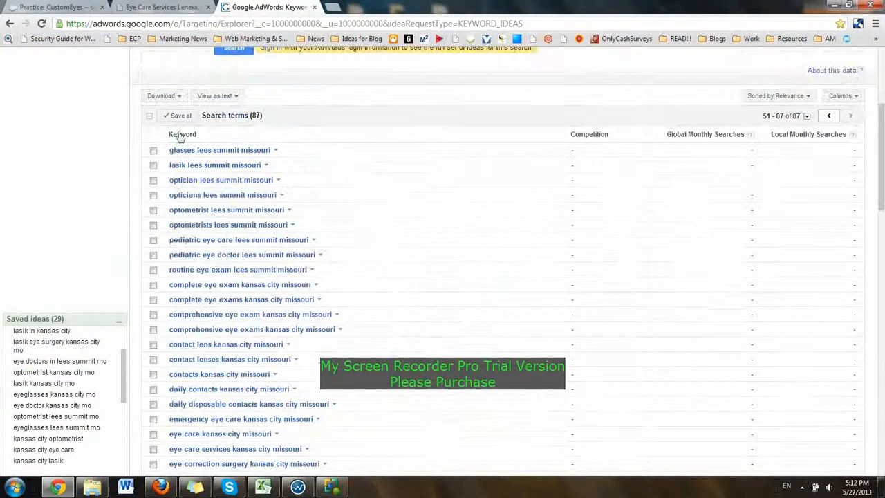
pyautogui.click(177, 99)
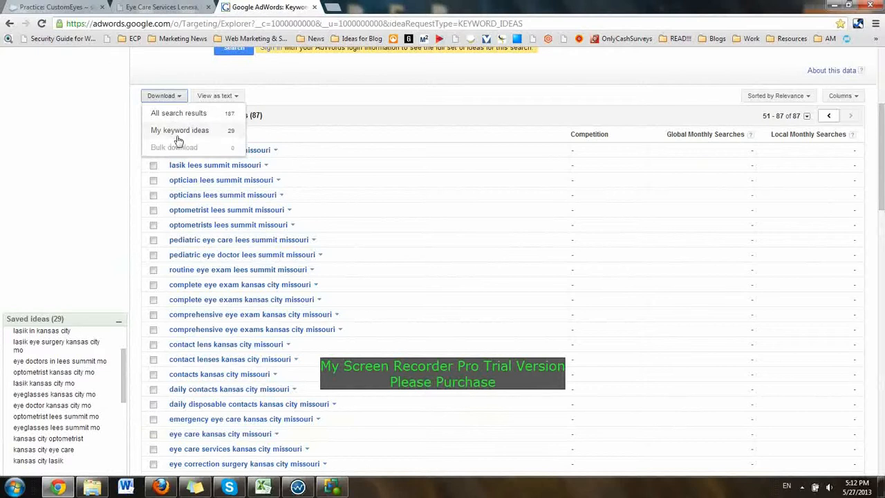
pyautogui.click(178, 131)
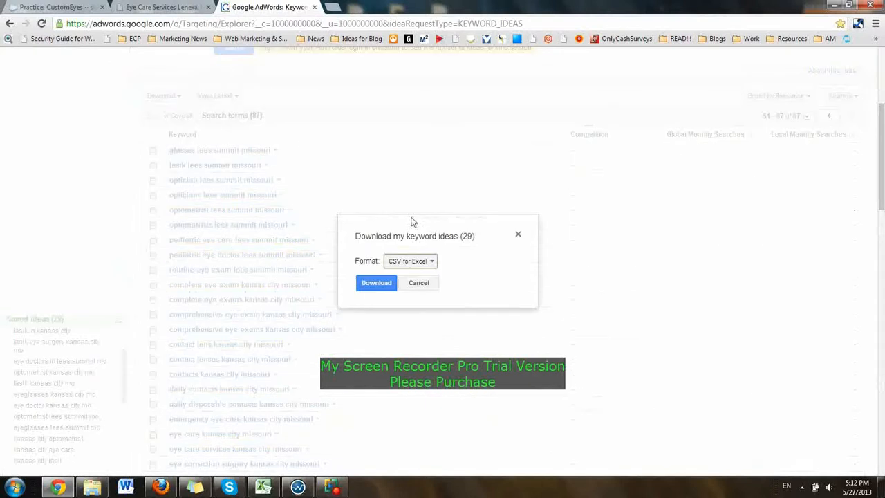
pyautogui.click(379, 283)
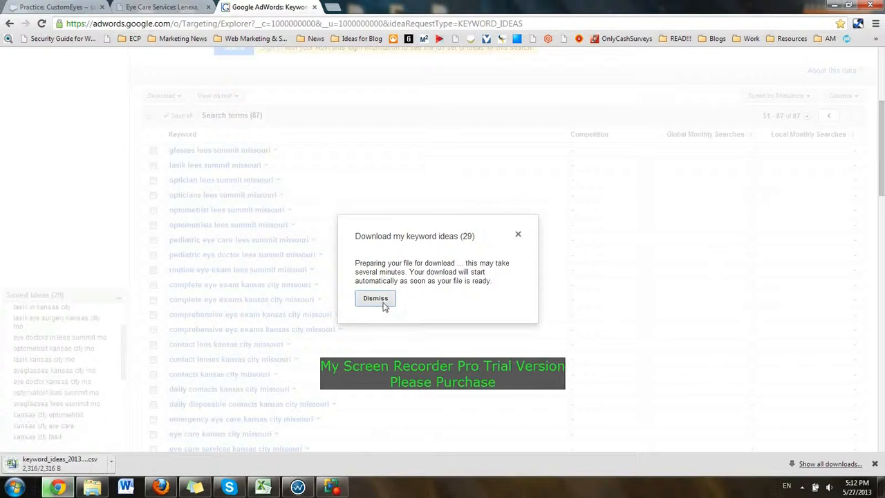
pyautogui.click(385, 300)
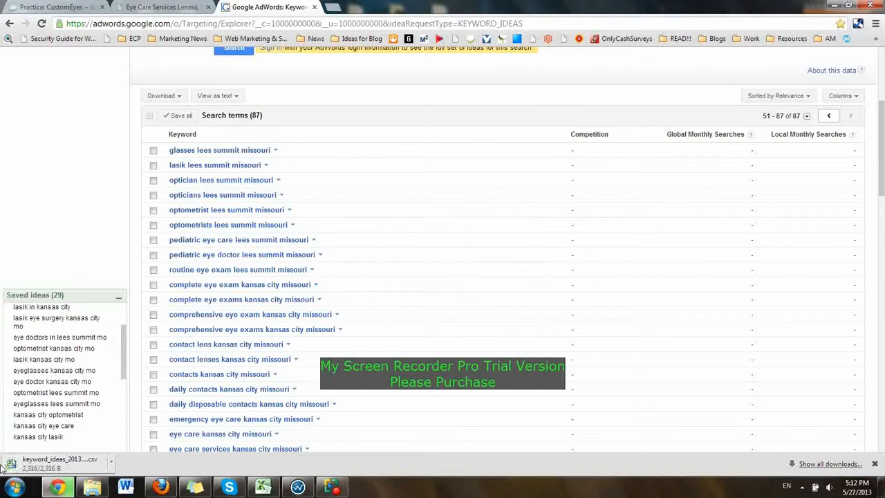
# Step: Open the downloaded keyword ideas CSV in Excel and delete the Competition column
pyautogui.click(62, 468)
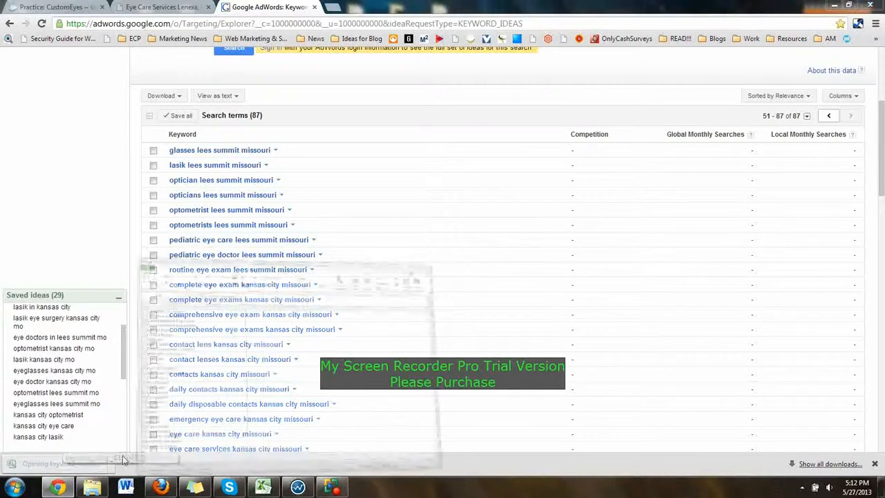
pyautogui.click(78, 111)
pyautogui.rightClick(78, 110)
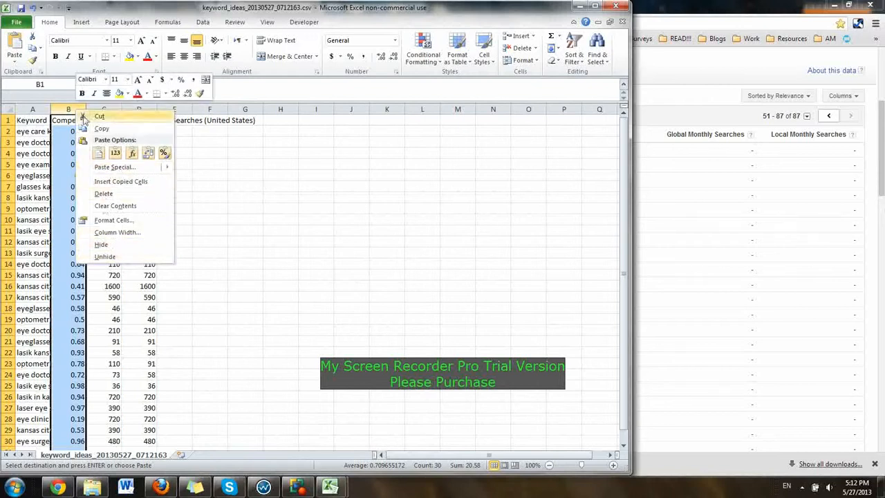
pyautogui.click(145, 194)
# Step: Copy the keywords and their global and local search volumes from Excel into the "CustomEyes - keywords" spreadsheet, starting at cell A1
pyautogui.moveTo(32, 120); pyautogui.dragTo(109, 139)
pyautogui.hotkey('ctrl', 'c')
pyautogui.hotkey('alt', 'Tab')
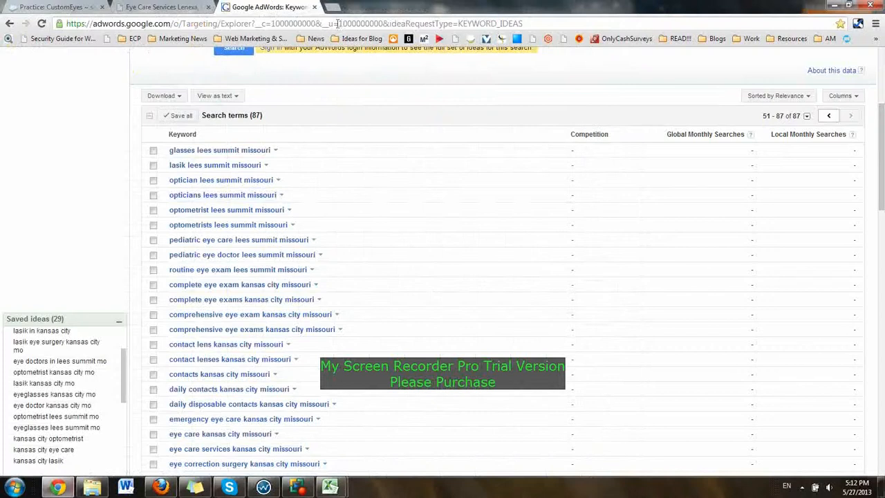
pyautogui.rightClick(58, 487)
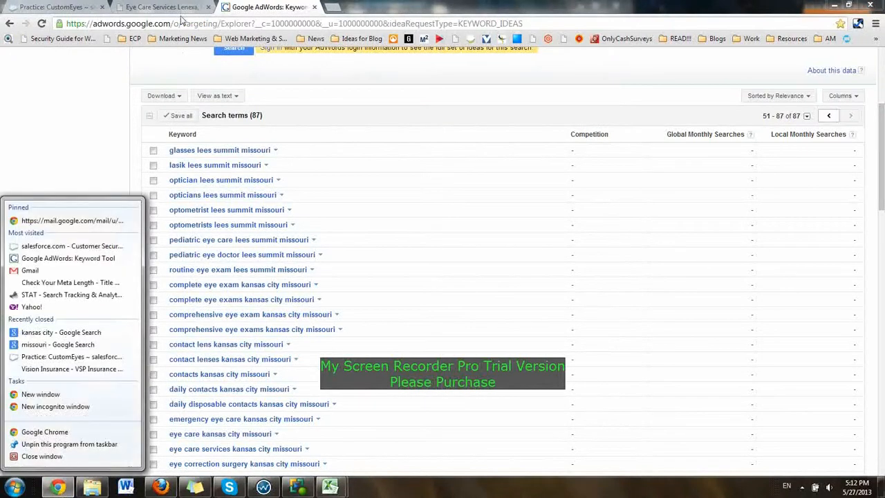
pyautogui.hotkey('alt', 'Tab')
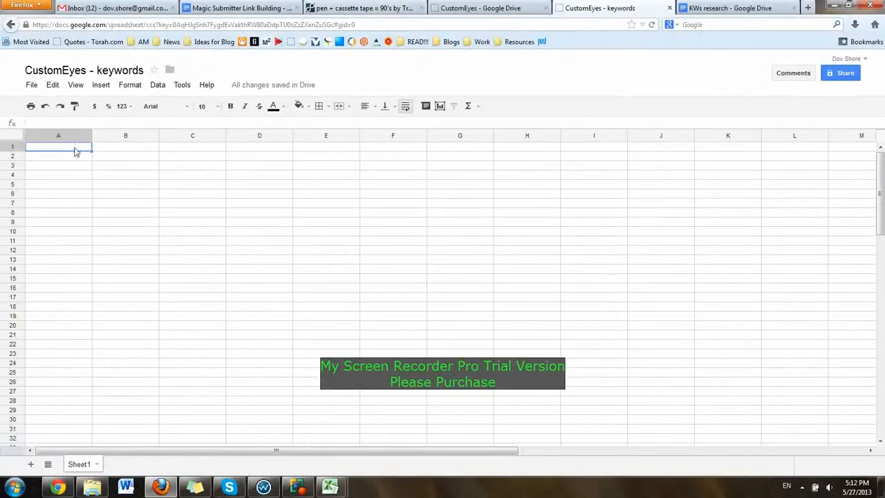
pyautogui.moveTo(75, 151); pyautogui.dragTo(197, 396)
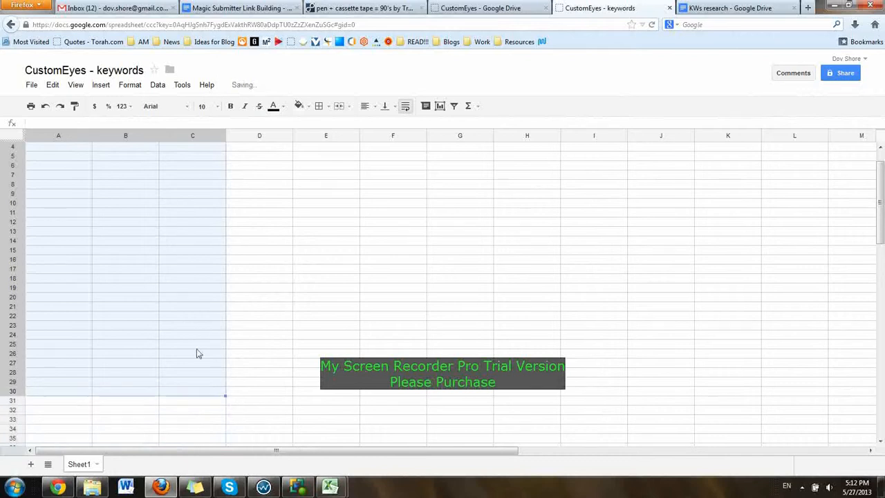
# Step: Paste the copied keyword data into the spreadsheet and fit the widths of columns A, B and C to their contents
pyautogui.hotkey('ctrl', 'v')
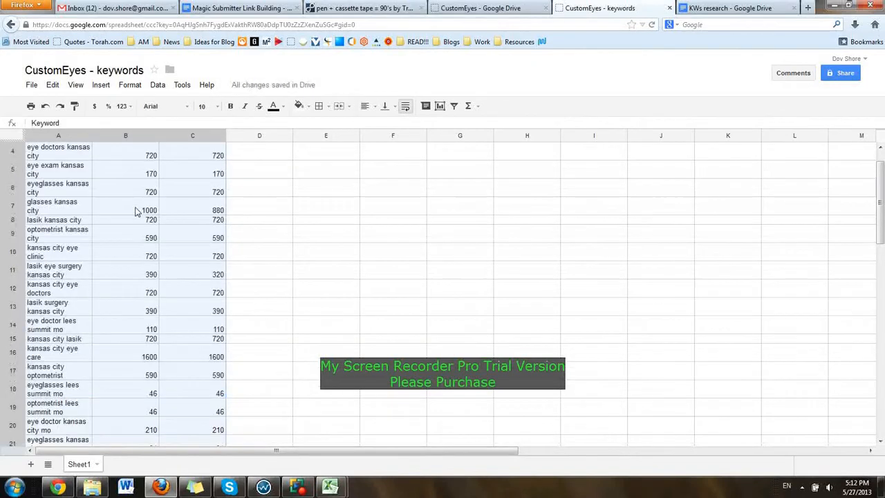
pyautogui.doubleClick(91, 136)
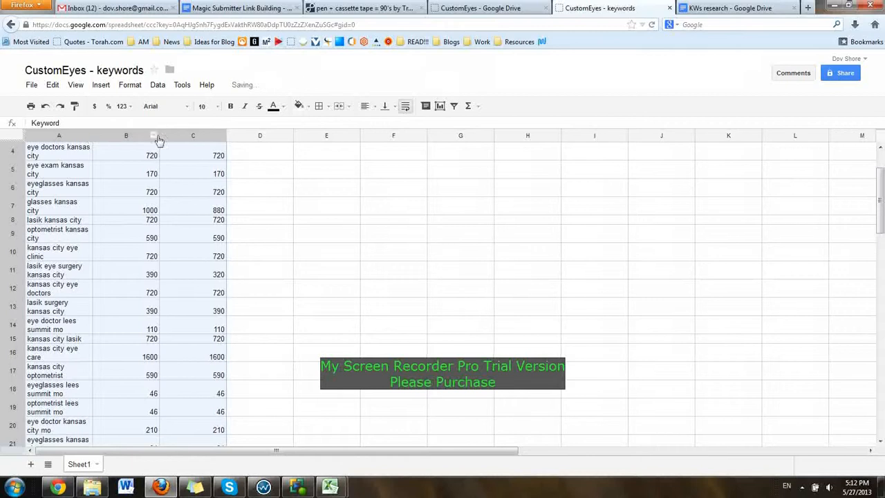
pyautogui.doubleClick(157, 135)
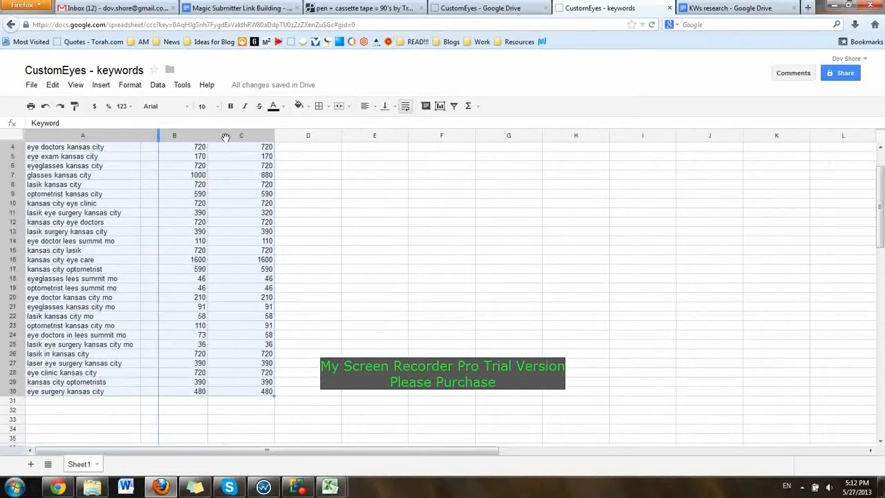
pyautogui.doubleClick(273, 136)
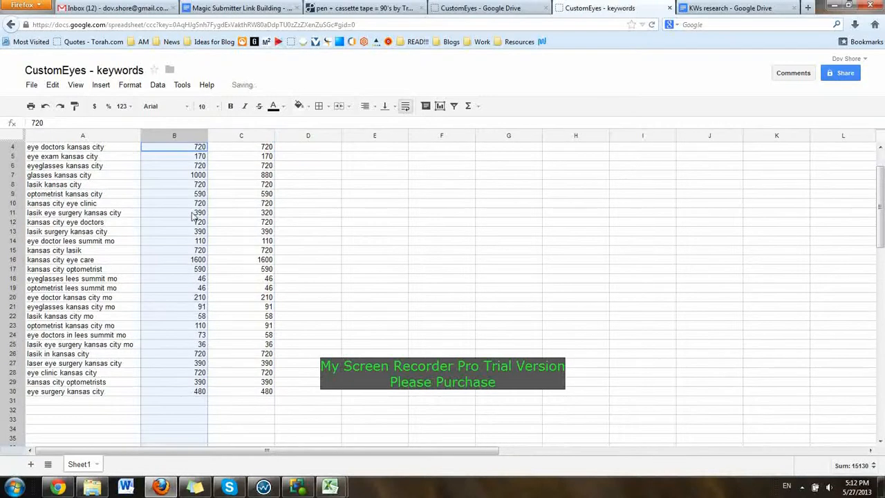
pyautogui.scroll(1, 193, 217)
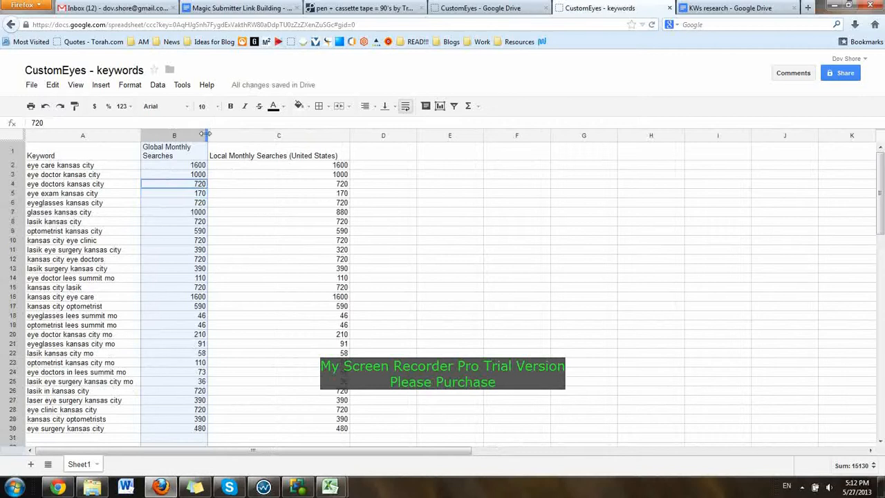
pyautogui.doubleClick(206, 134)
# Step: Freeze the first row of the keyword sheet so the header stays in place
pyautogui.click(75, 84)
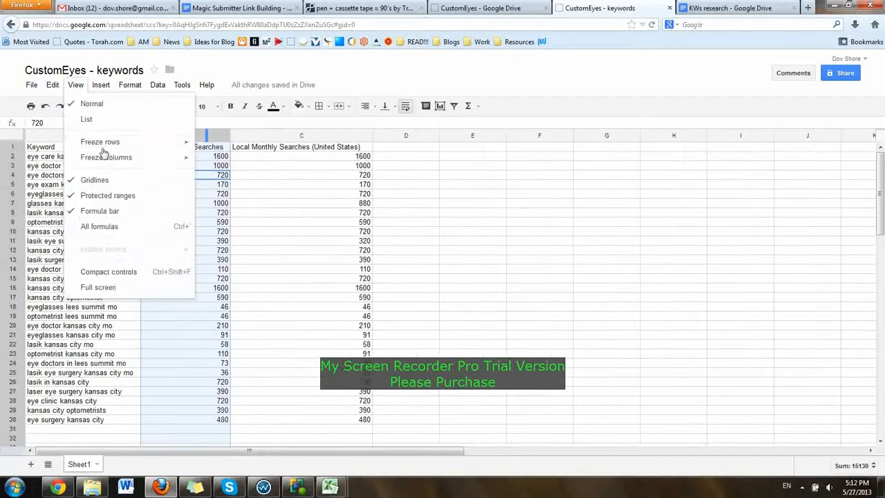
pyautogui.moveTo(188, 143)
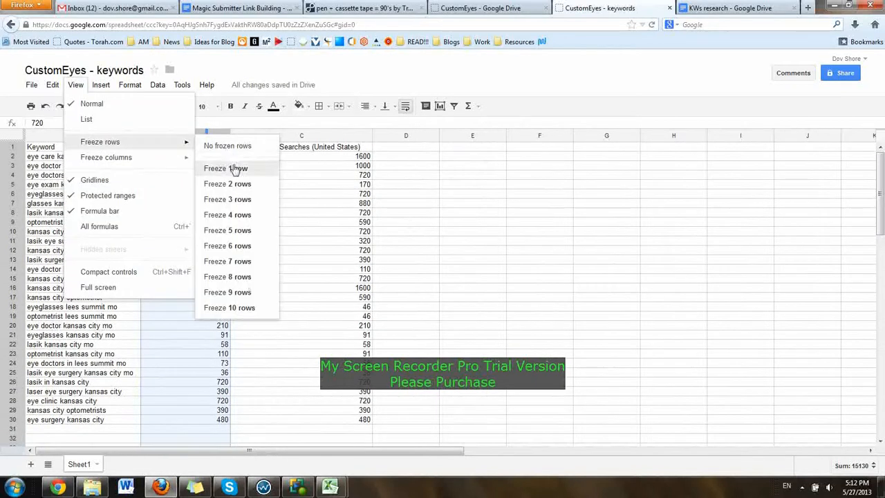
pyautogui.click(220, 169)
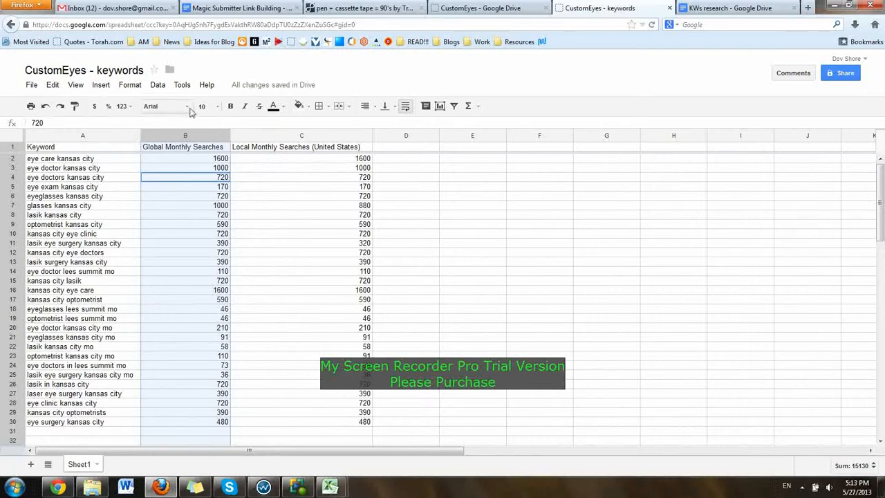
# Step: Sort the sheet by the Global Monthly Searches column in descending order (Z → A)
pyautogui.click(224, 135)
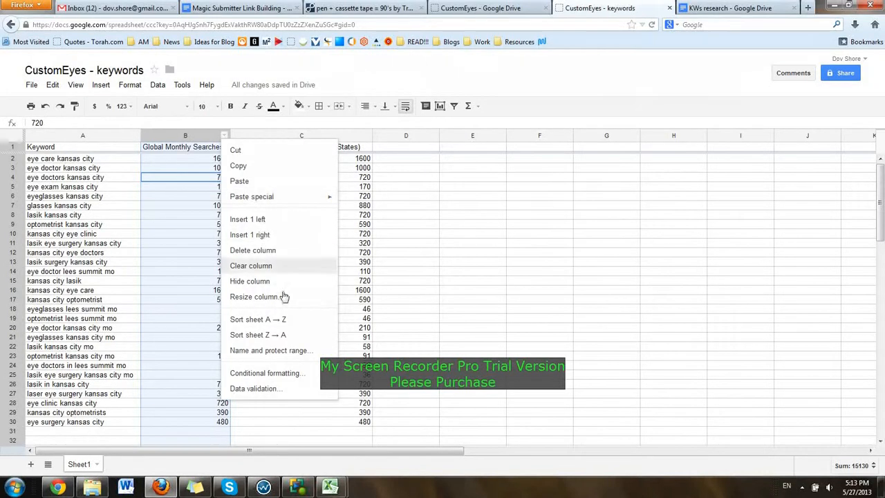
pyautogui.click(285, 320)
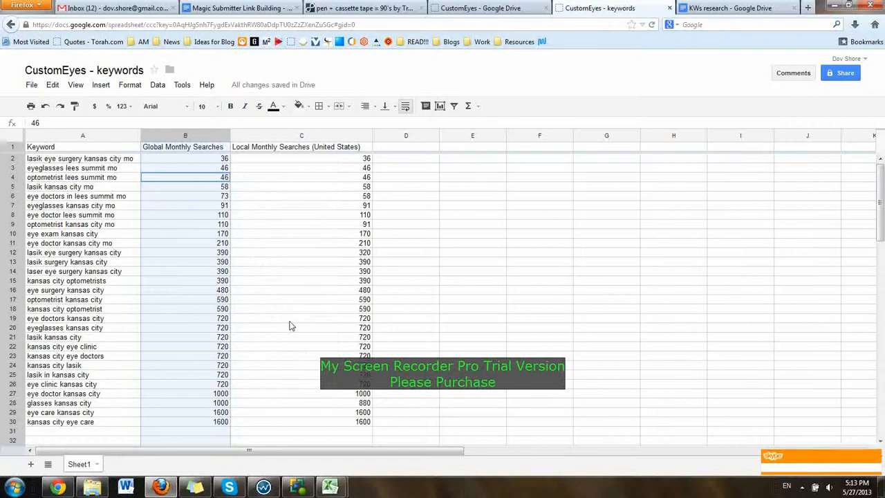
pyautogui.click(224, 137)
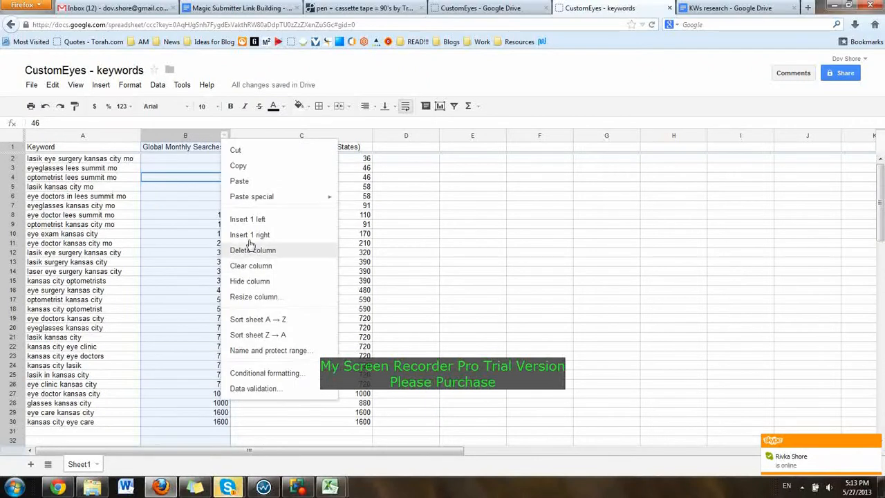
pyautogui.click(260, 335)
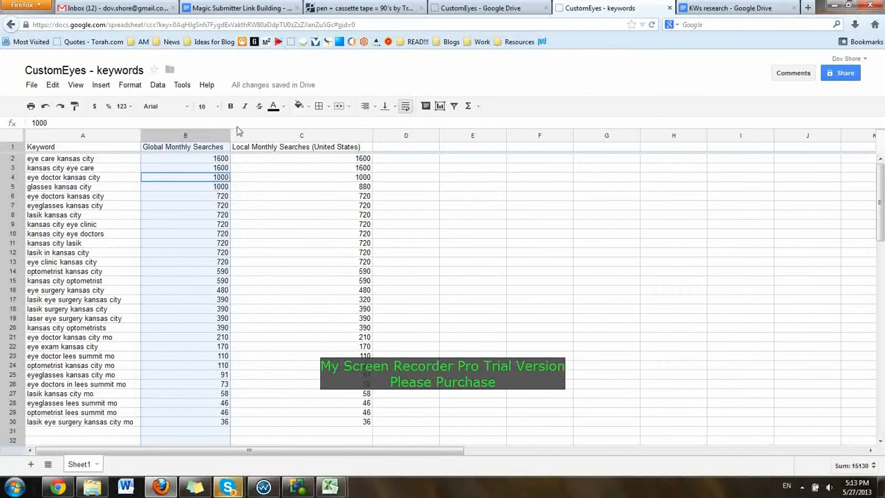
# Step: Switch to RevenueWire Keyword Manager and delete MO and Missouri so the third combine list is empty
pyautogui.click(833, 5)
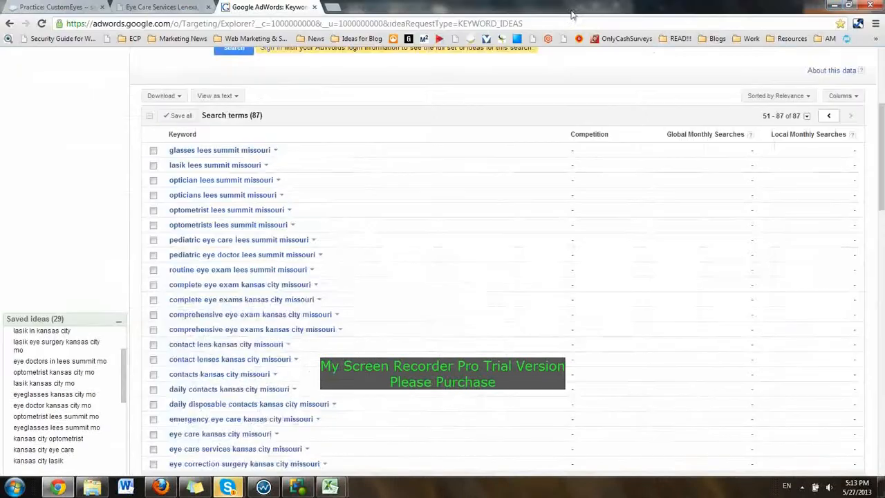
pyautogui.scroll(3, 638, 139)
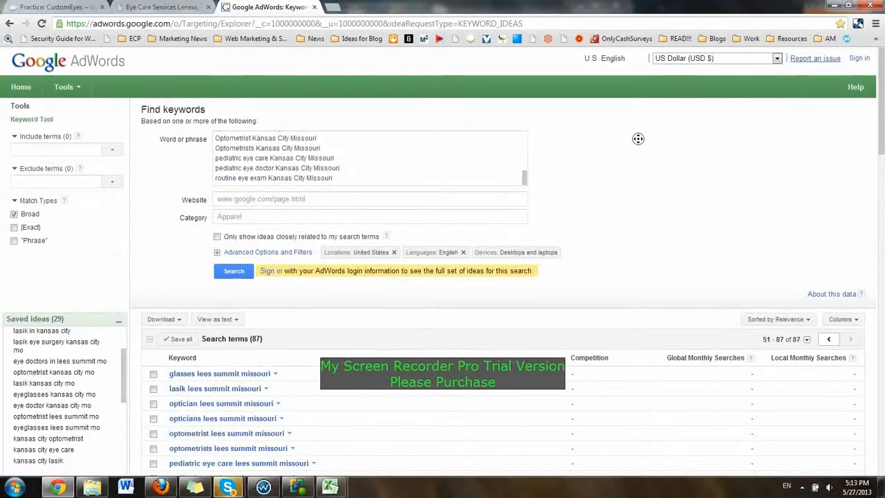
pyautogui.scroll(-2, 638, 139)
pyautogui.scroll(2, 568, 87)
pyautogui.middleClick(415, 228)
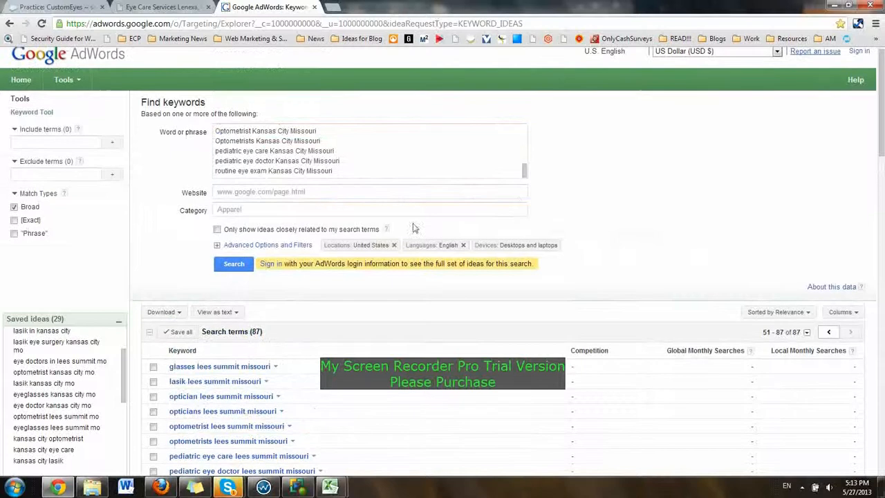
pyautogui.click(264, 488)
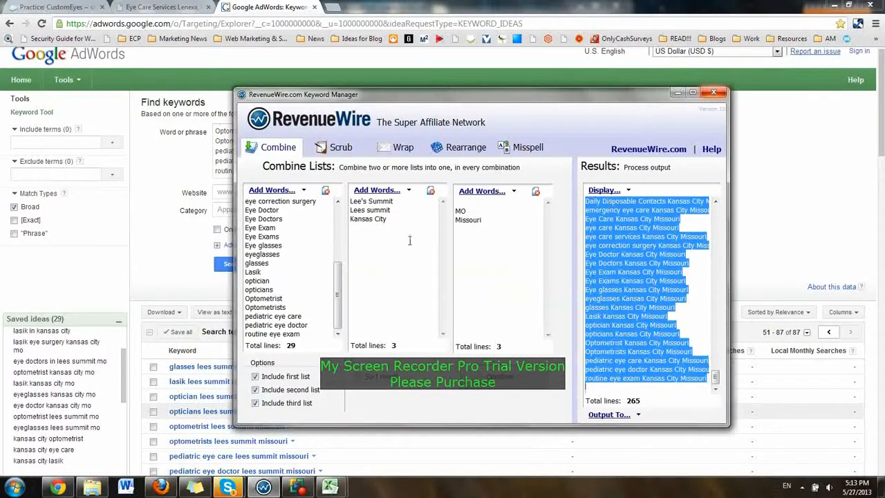
pyautogui.moveTo(484, 219); pyautogui.dragTo(462, 211)
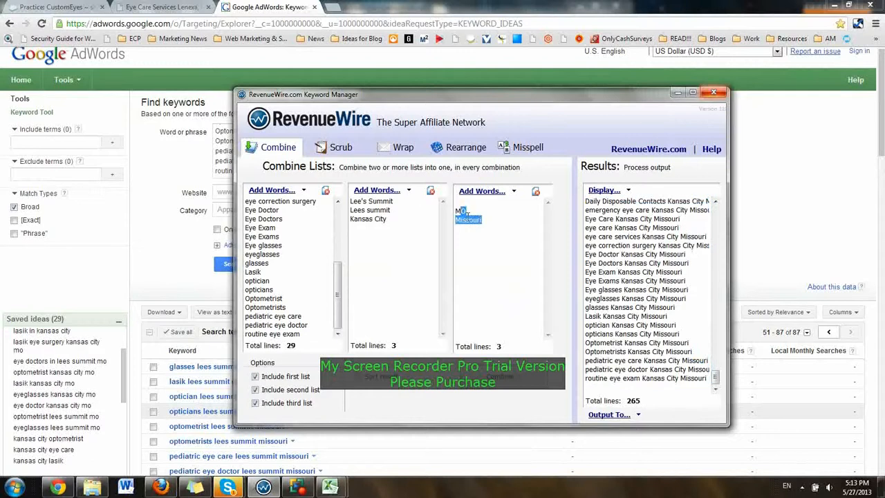
pyautogui.press('Delete')
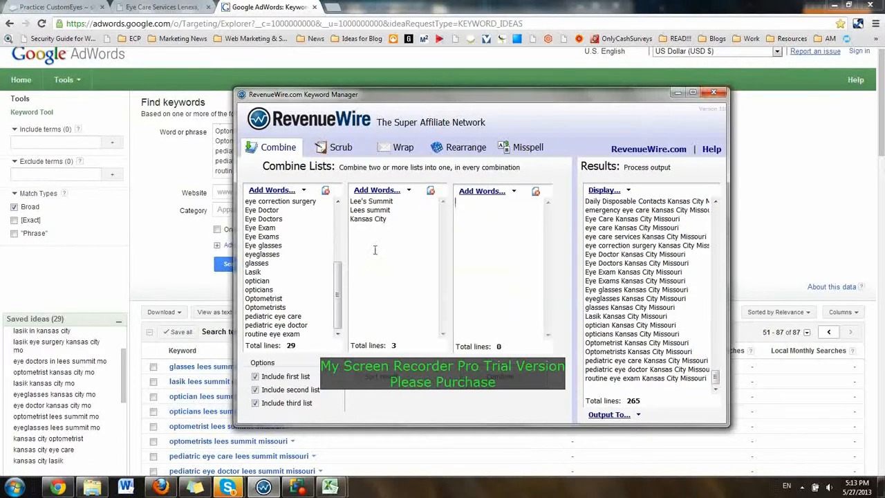
# Step: Remove "Lee's Summit" from the second list, add "Lenexa" between Lees summit and Kansas City, and combine the lists
pyautogui.moveTo(384, 201); pyautogui.dragTo(345, 197)
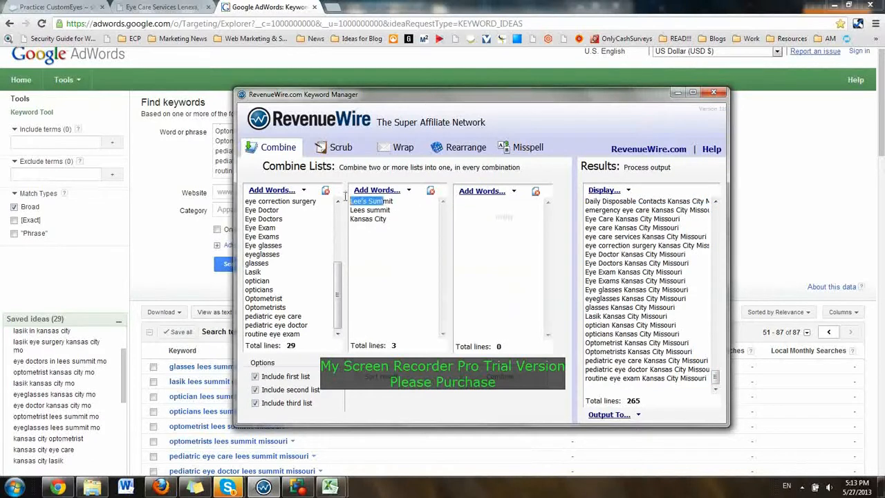
pyautogui.click(392, 199)
pyautogui.moveTo(399, 201); pyautogui.dragTo(315, 193)
pyautogui.press('Delete')
pyautogui.press('Delete')
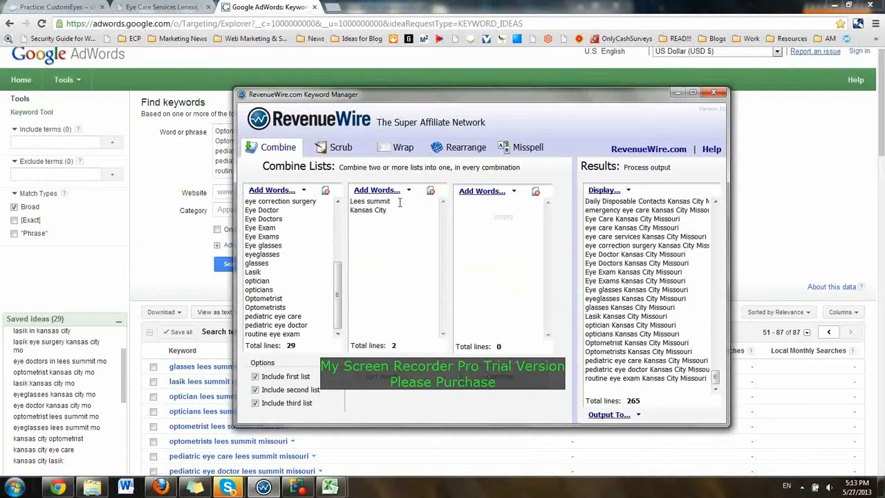
pyautogui.press('Return')
pyautogui.write('Lenexa')
pyautogui.click(487, 389)
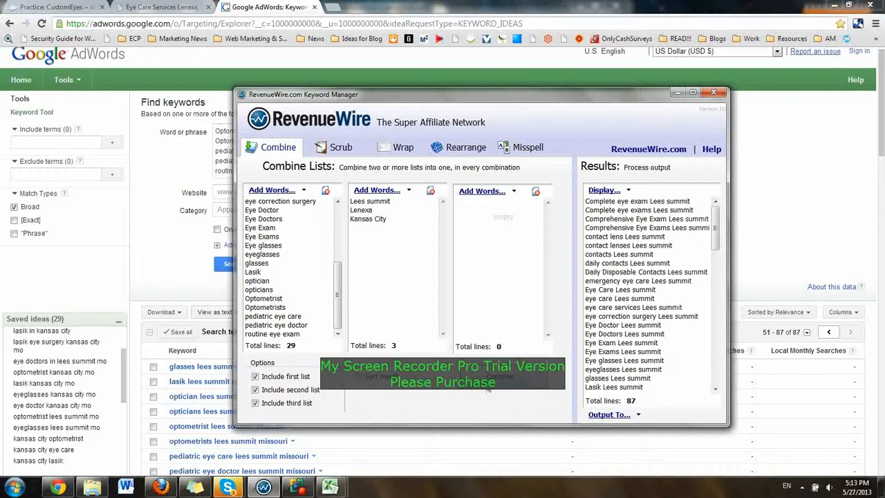
# Step: Copy all the combined results over the existing terms in the AdWords Keyword Tool in Chrome and search for them
pyautogui.hotkey('ctrl', 'a')
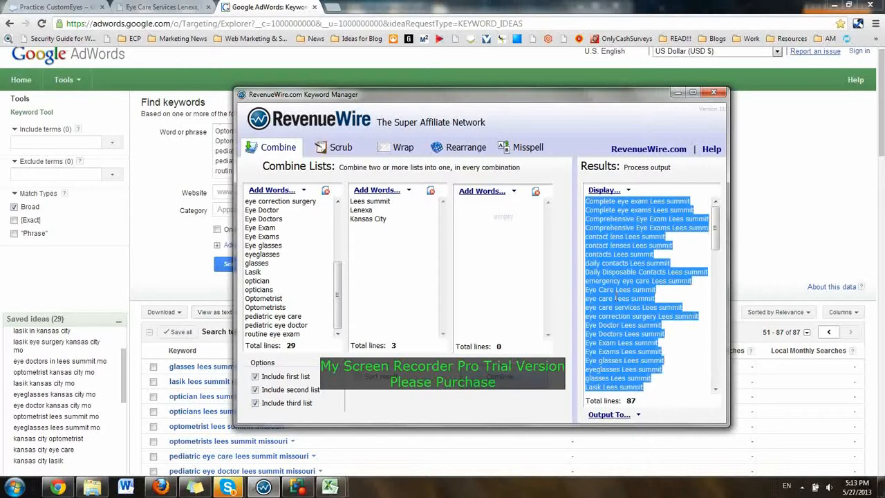
pyautogui.click(441, 3)
pyautogui.click(392, 156)
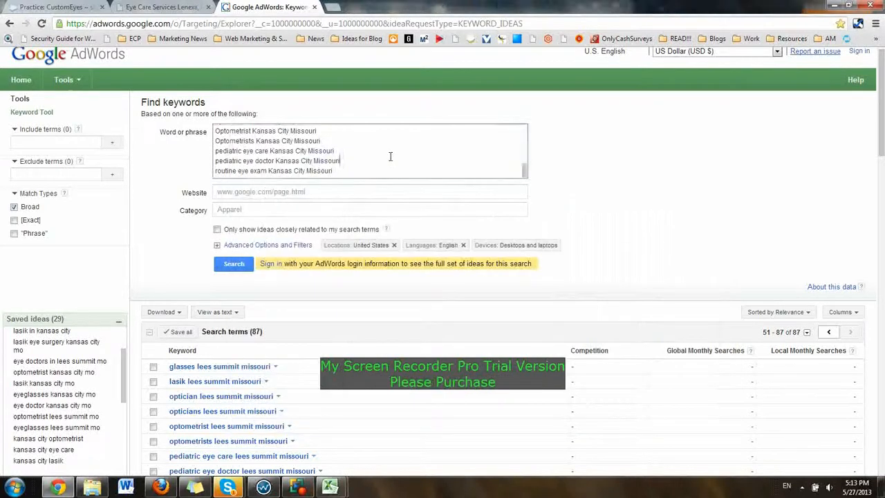
pyautogui.hotkey('ctrl', 'a')
pyautogui.press('BackSpace')
pyautogui.hotkey('ctrl', 'v')
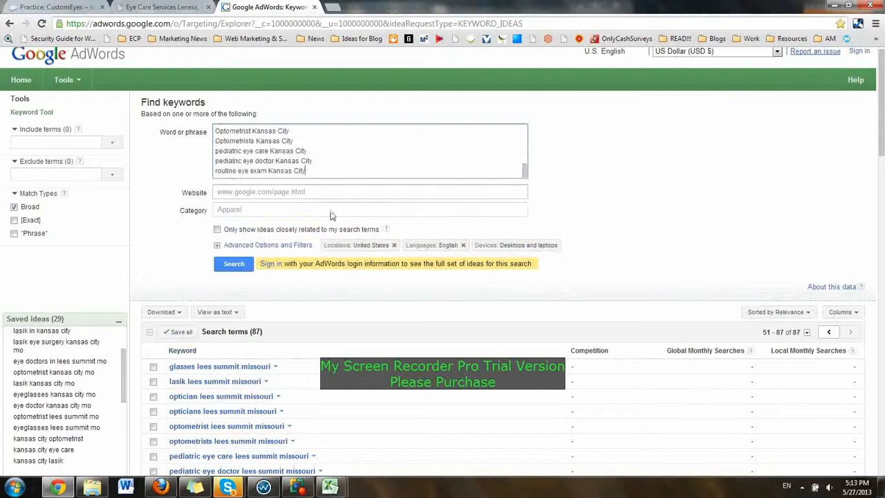
pyautogui.click(243, 271)
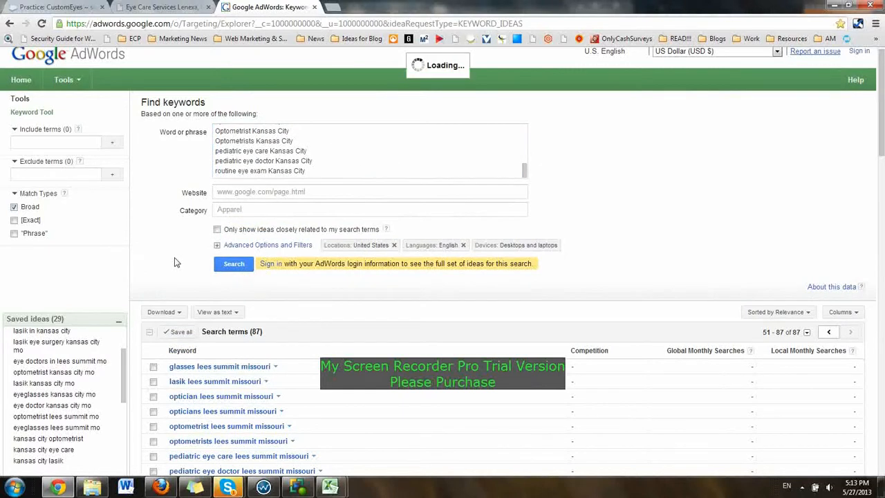
# Step: Check the search volumes for the Lees Summit, Lenexa and Kansas City terms on both pages of search terms
pyautogui.scroll(-10, 174, 263)
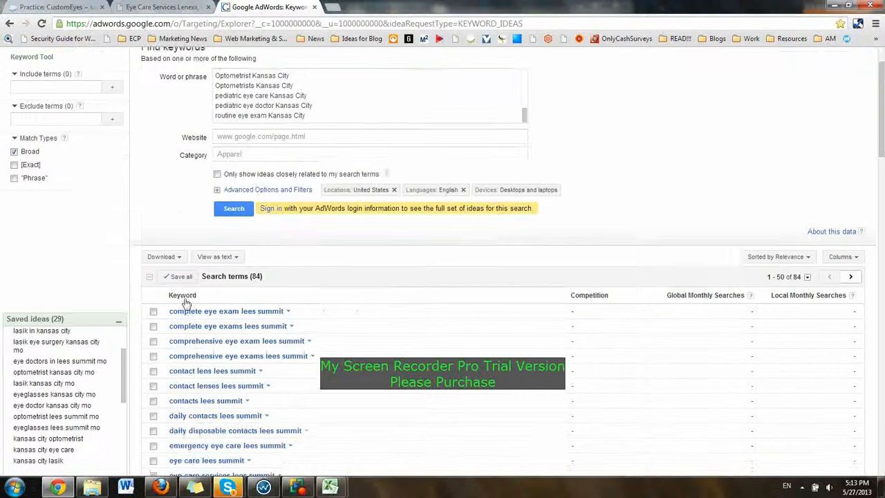
pyautogui.scroll(5, 378, 272)
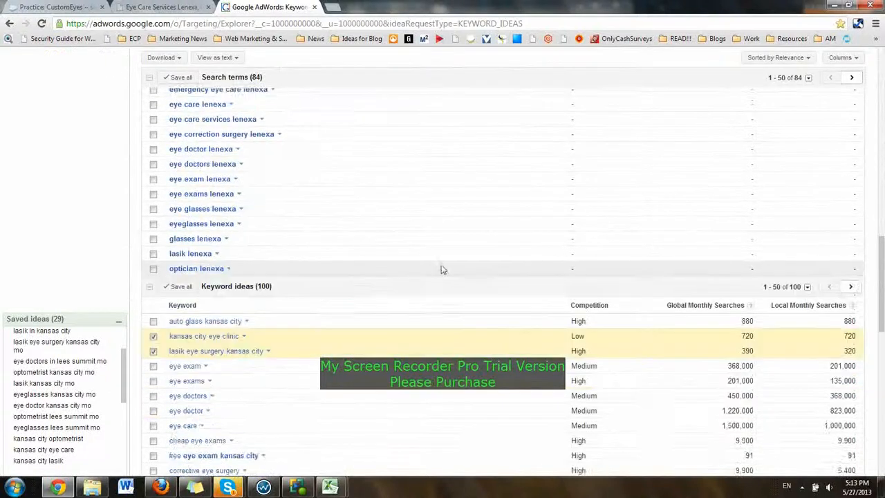
pyautogui.click(854, 80)
pyautogui.scroll(-1, 676, 141)
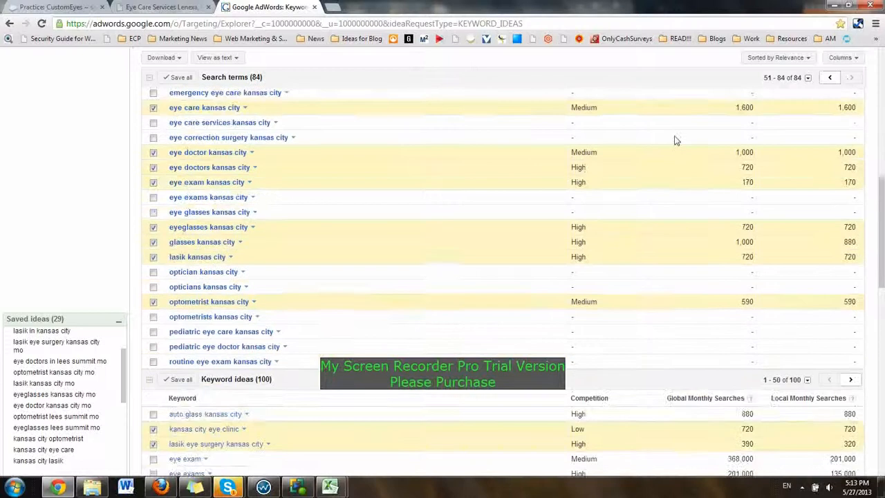
pyautogui.scroll(-4, 677, 140)
pyautogui.scroll(6, 676, 141)
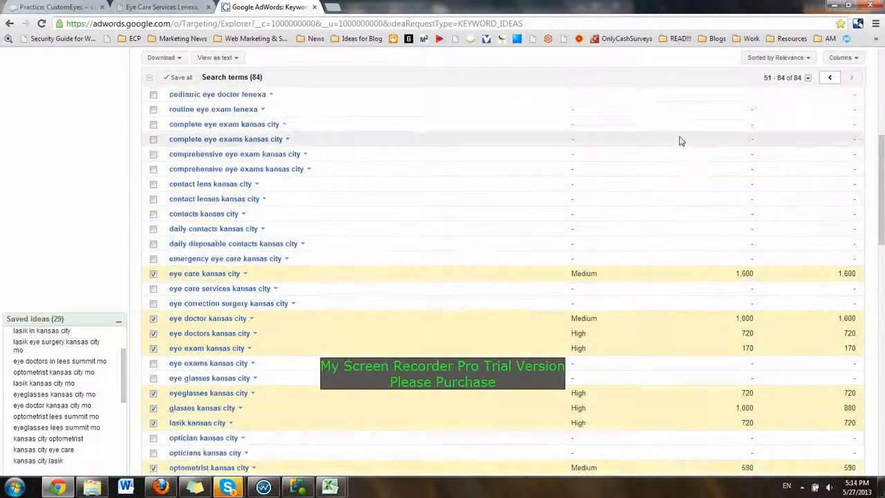
pyautogui.scroll(2, 680, 142)
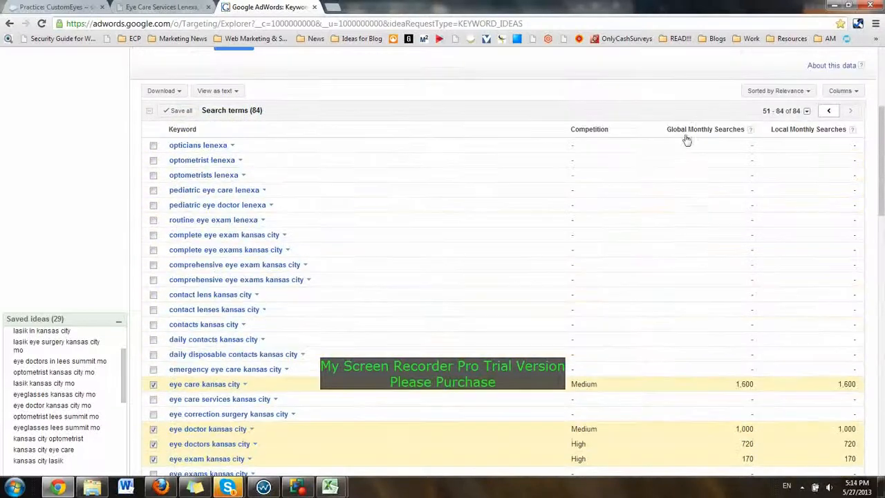
# Step: In Keyword Manager, move the eye care terms from the first list to the third and combine them after the city names
pyautogui.click(279, 488)
pyautogui.click(290, 284)
pyautogui.hotkey('ctrl', 'a')
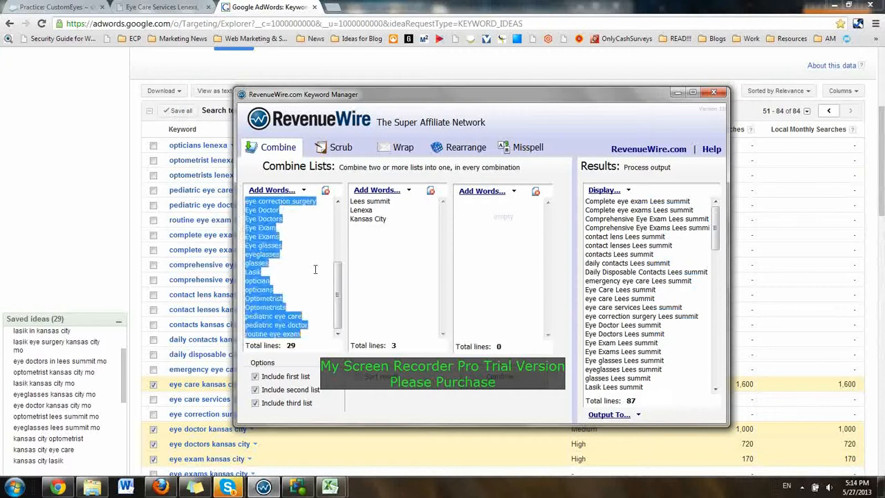
pyautogui.hotkey('ctrl', 'x')
pyautogui.hotkey('ctrl', 'v')
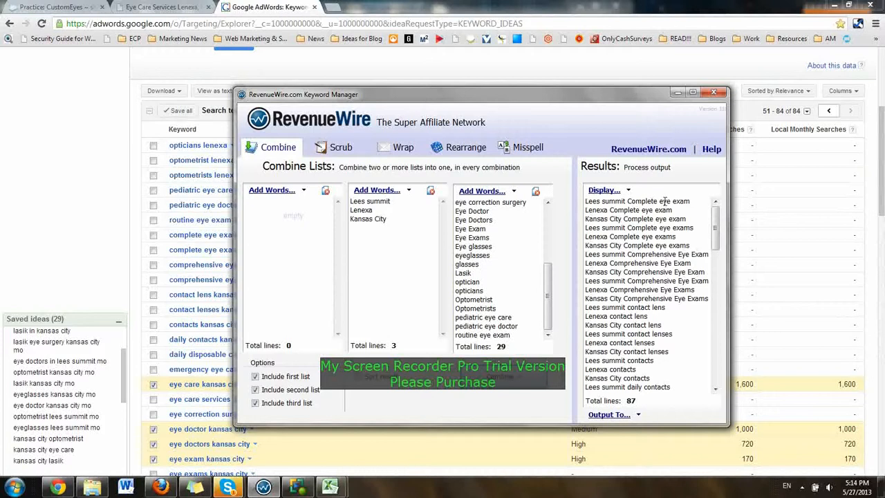
# Step: Copy all the city-first combinations over the existing search terms in the AdWords Keyword Tool in Chrome, leaving no trailing blank line
pyautogui.click(677, 263)
pyautogui.hotkey('ctrl', 'a')
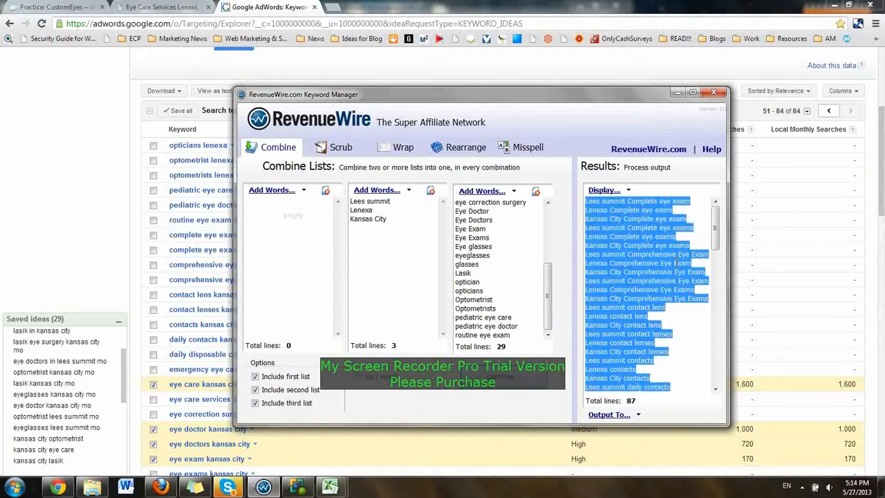
pyautogui.click(598, 6)
pyautogui.scroll(3, 418, 168)
pyautogui.hotkey('ctrl', 'a')
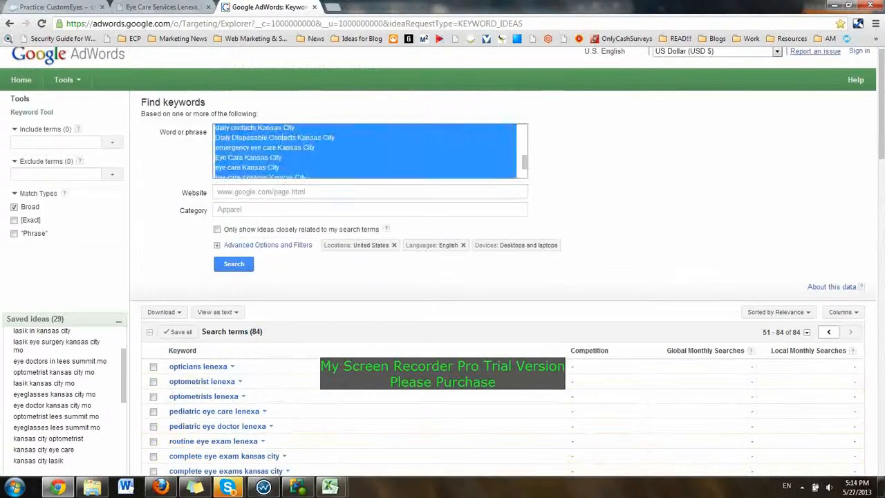
pyautogui.press('Delete')
pyautogui.hotkey('ctrl', 'v')
pyautogui.press('BackSpace')
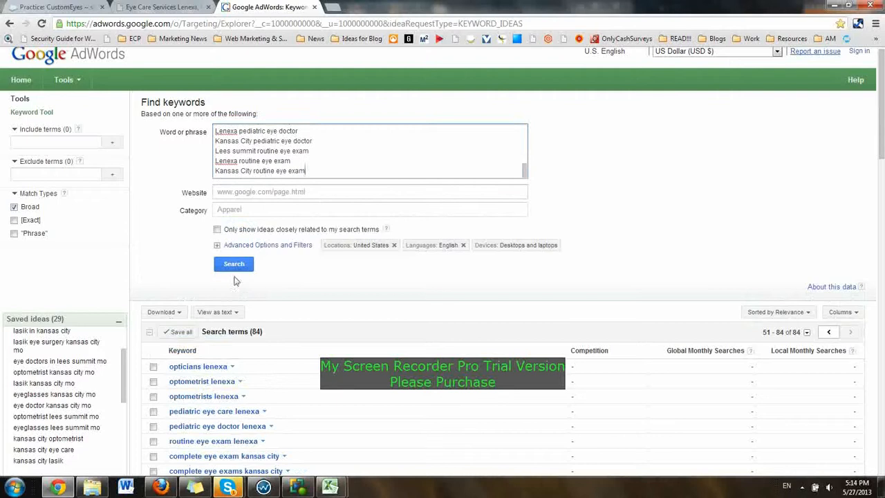
# Step: Search for the city-first combinations and save "kansas city eye doctor" from the first page of search terms
pyautogui.click(235, 265)
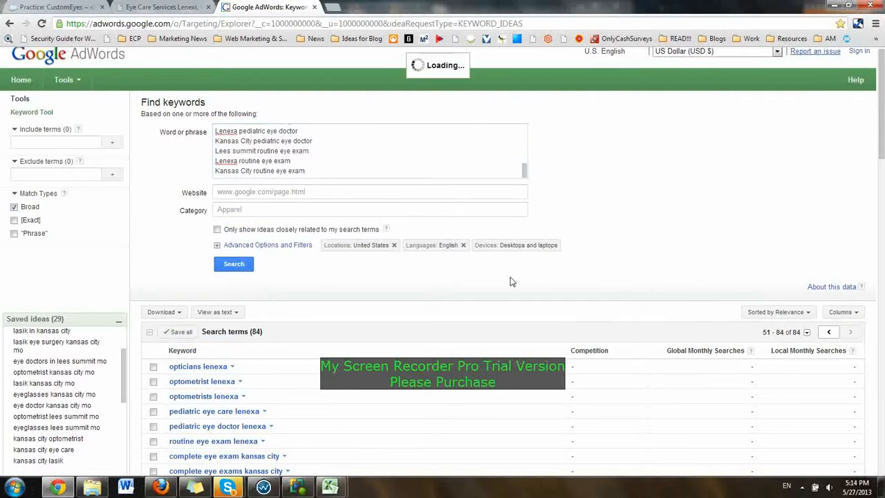
pyautogui.scroll(-4, 512, 281)
pyautogui.scroll(-5, 515, 285)
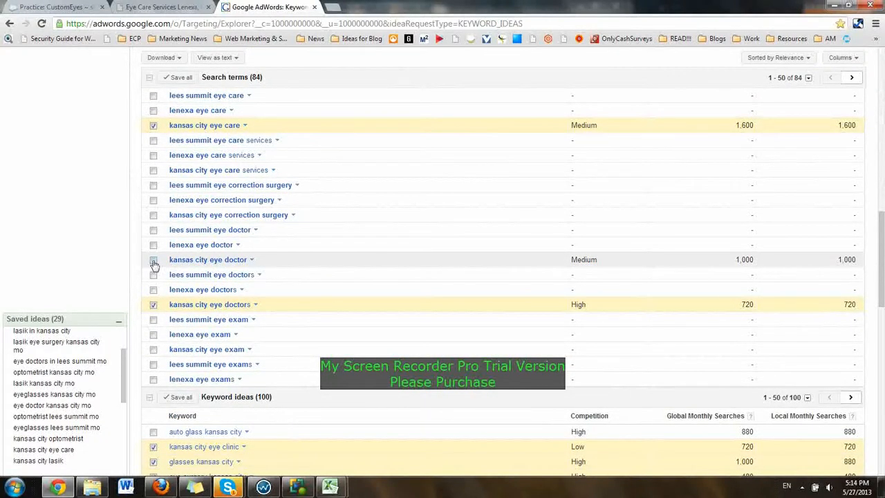
pyautogui.click(153, 261)
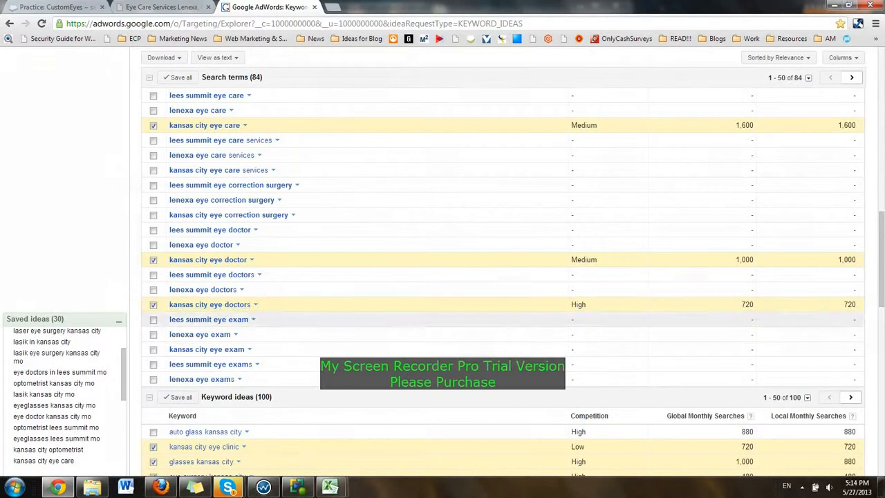
# Step: Save "kansas city eyeglasses" from the second page of search terms
pyautogui.click(853, 78)
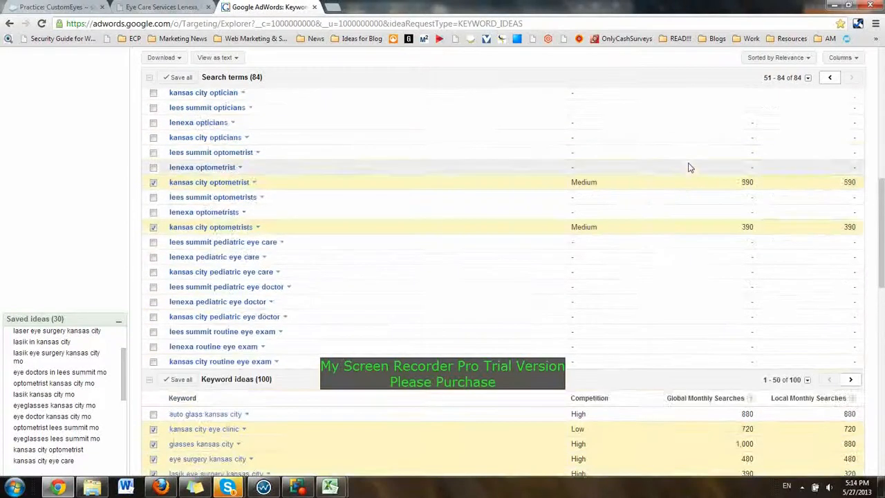
pyautogui.scroll(5, 689, 167)
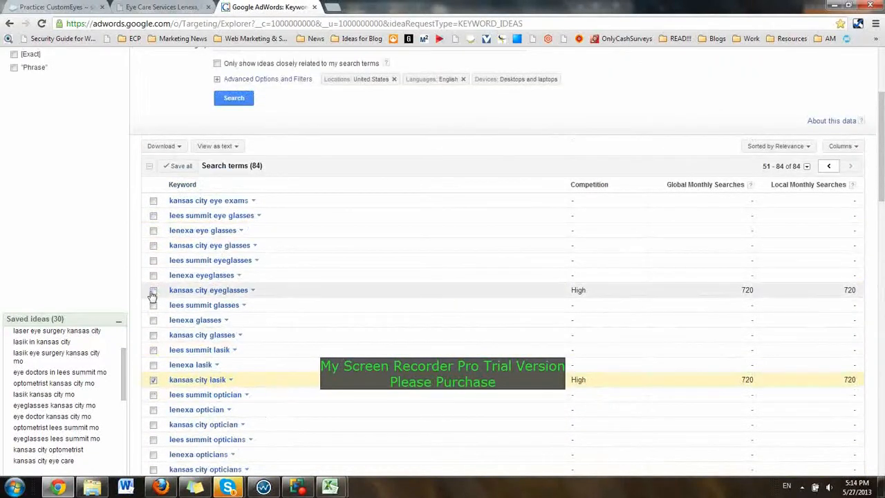
pyautogui.click(153, 290)
# Step: Look through the remaining search terms and both pages of keyword ideas for further local terms worth saving
pyautogui.scroll(-3, 336, 206)
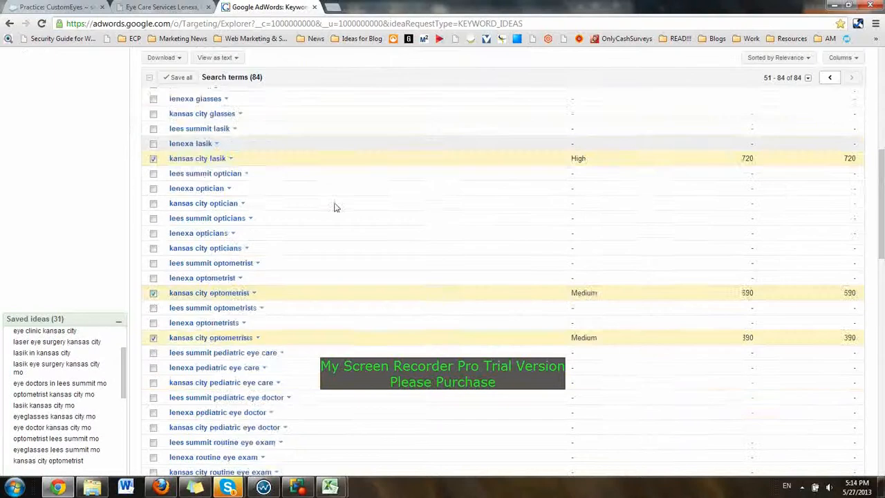
pyautogui.scroll(-6, 334, 207)
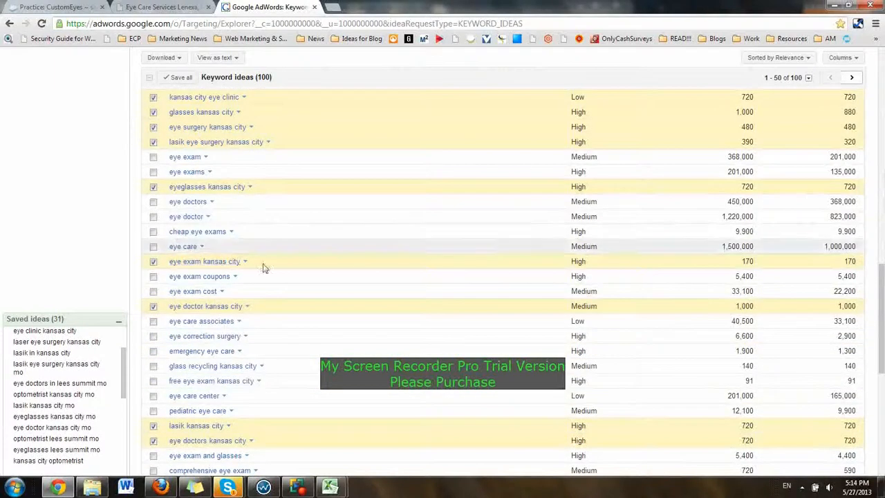
pyautogui.scroll(-3, 263, 269)
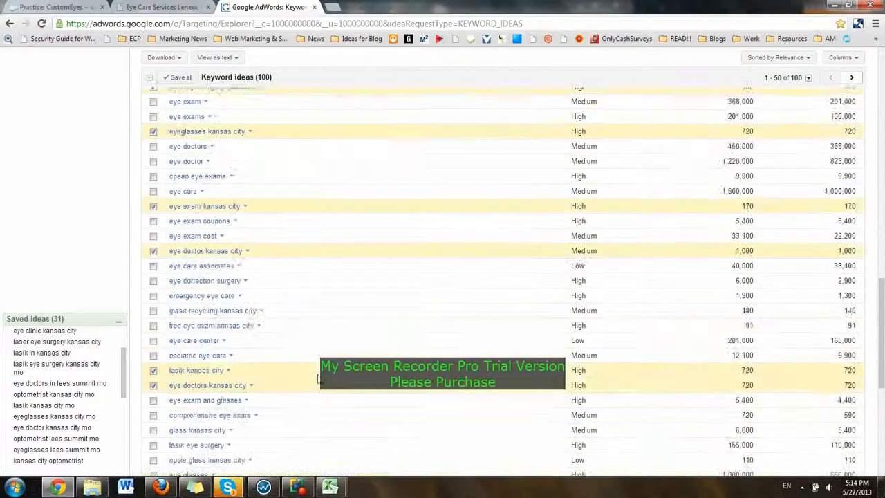
pyautogui.scroll(2, 318, 374)
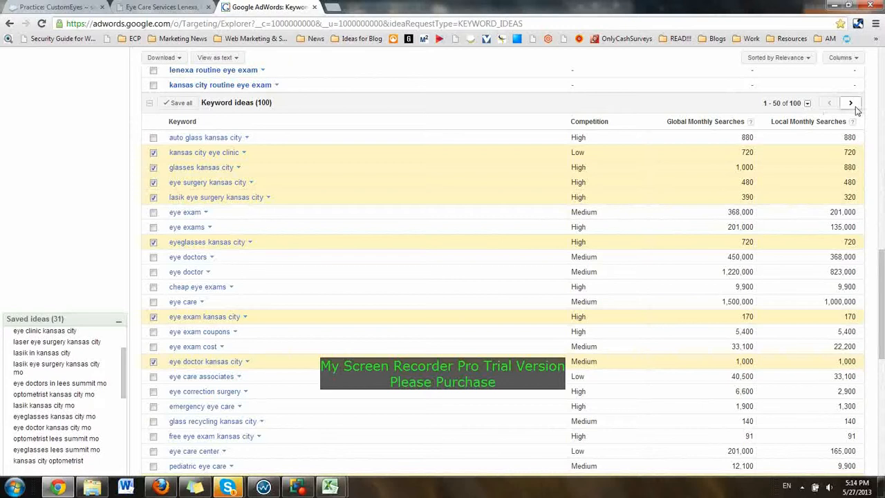
pyautogui.click(855, 105)
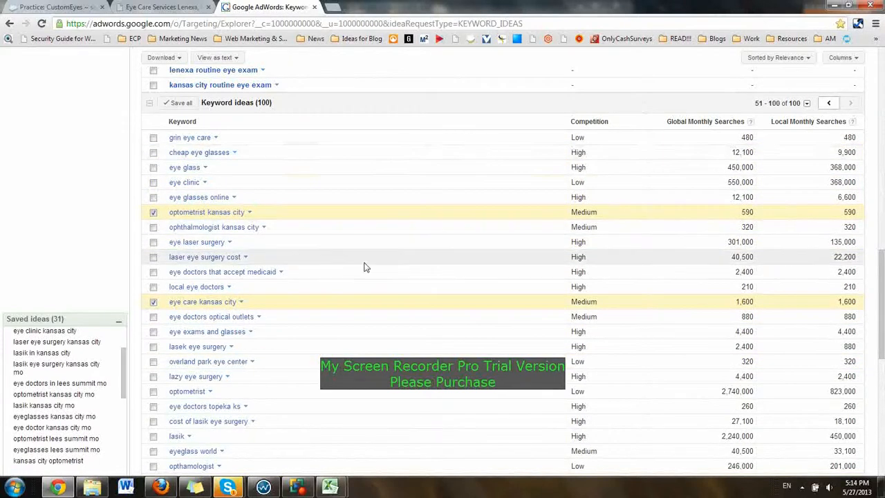
pyautogui.scroll(-2, 364, 267)
pyautogui.scroll(-2, 291, 277)
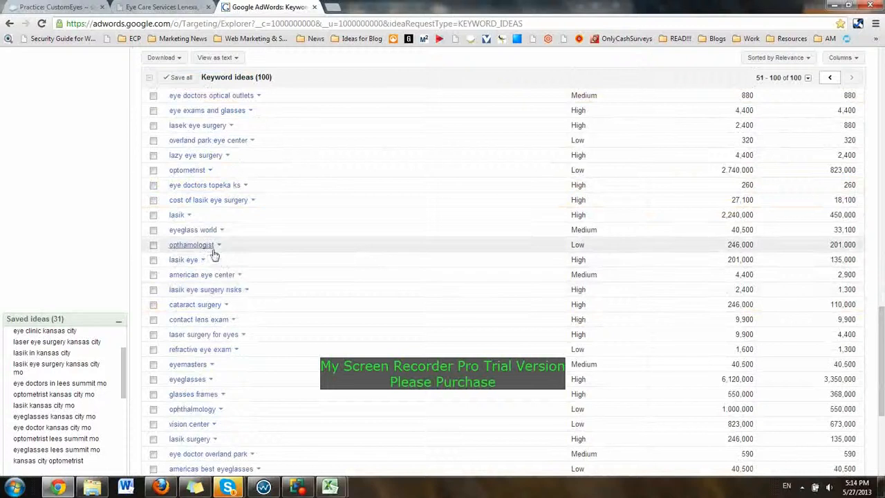
pyautogui.scroll(-1, 228, 304)
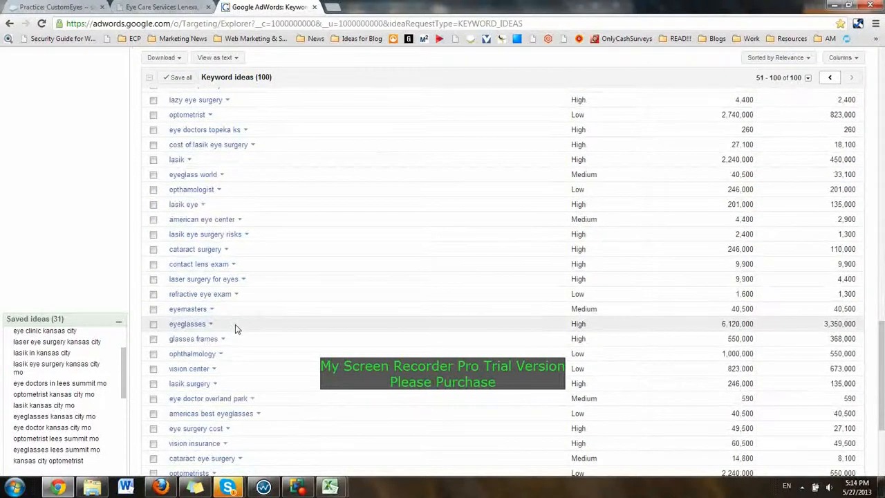
pyautogui.scroll(-3, 237, 330)
pyautogui.scroll(1, 330, 112)
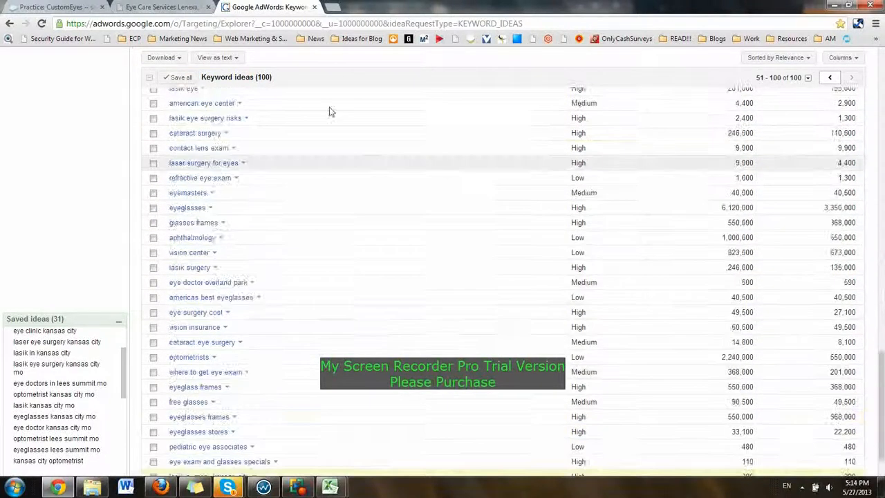
pyautogui.scroll(4, 318, 125)
# Step: Download the saved keyword ideas as a CSV file and open it in Excel
pyautogui.click(161, 57)
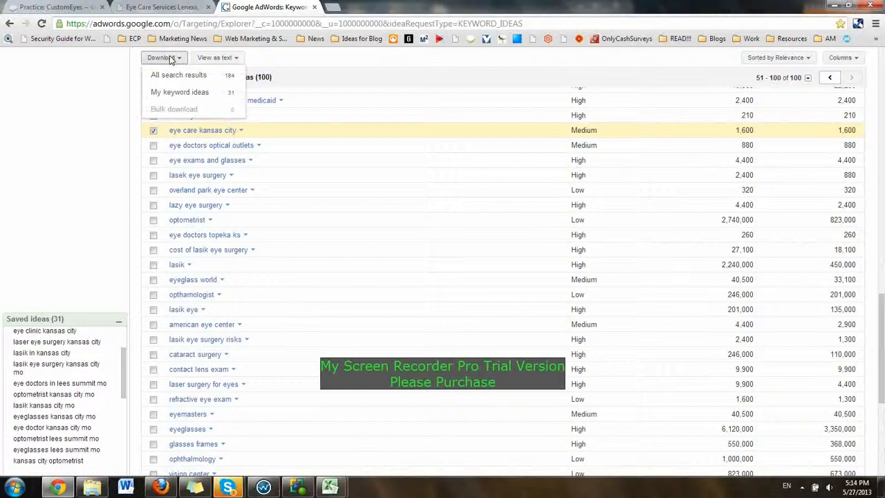
pyautogui.click(185, 94)
pyautogui.click(375, 284)
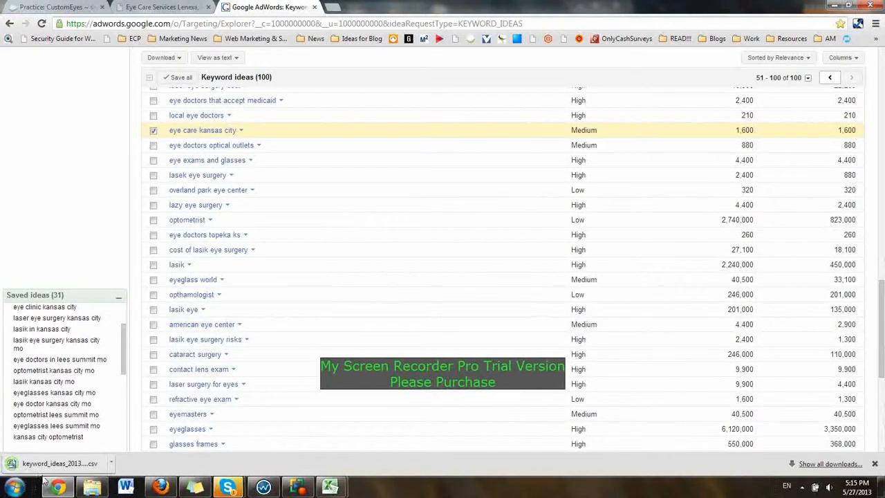
pyautogui.click(50, 463)
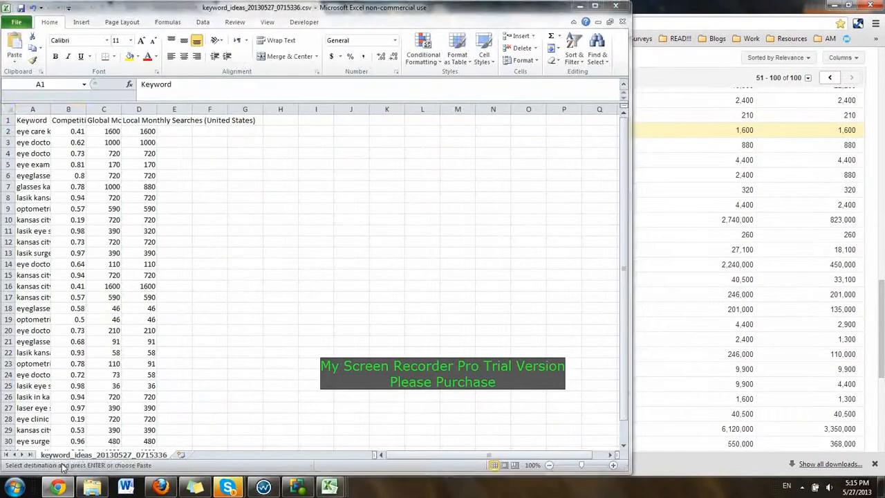
# Step: Delete the Competition column and copy the keywords with their global and local monthly searches, headers included, through row 32
pyautogui.click(68, 109)
pyautogui.rightClick(69, 111)
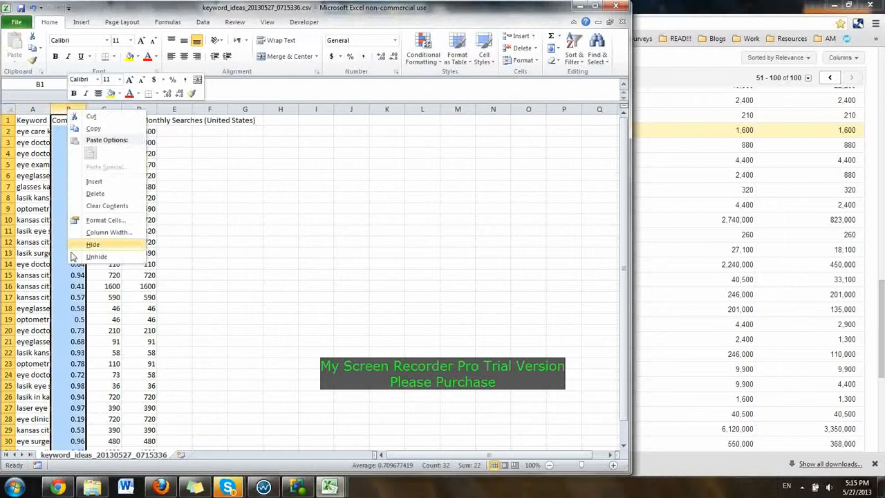
pyautogui.click(95, 194)
pyautogui.moveTo(35, 121); pyautogui.dragTo(117, 431)
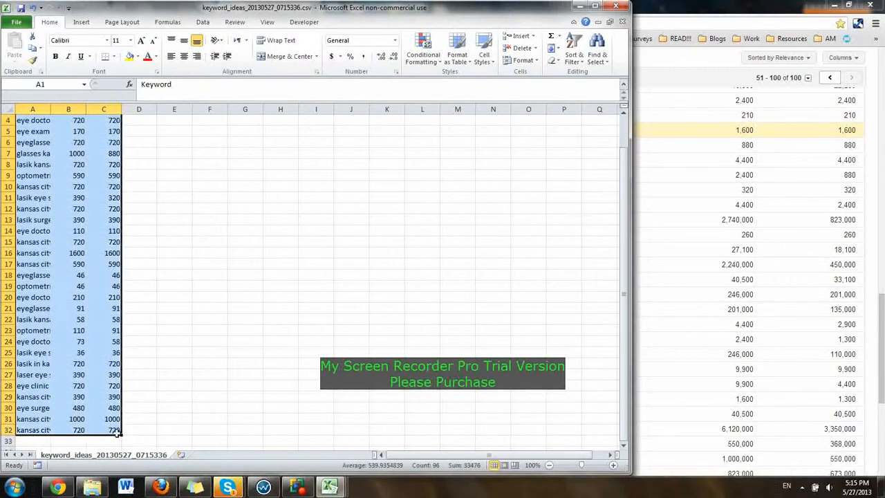
pyautogui.hotkey('ctrl', 'c')
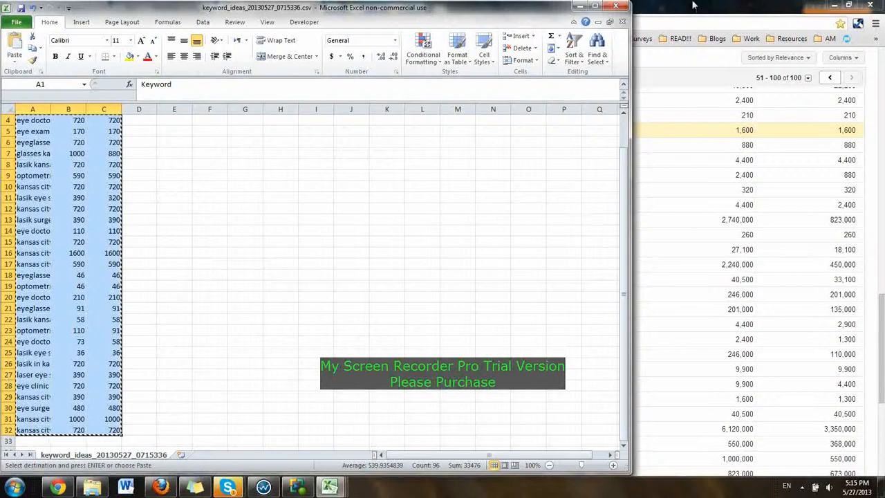
# Step: Switch to the "CustomEyes - keywords" spreadsheet in Firefox and paste the copied keyword data starting at cell A1
pyautogui.click(160, 488)
pyautogui.click(157, 492)
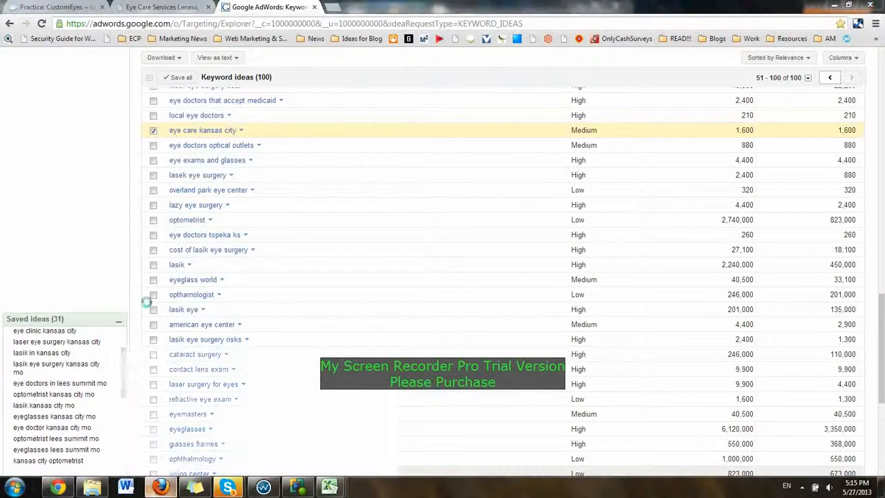
pyautogui.moveTo(126, 148); pyautogui.dragTo(371, 414)
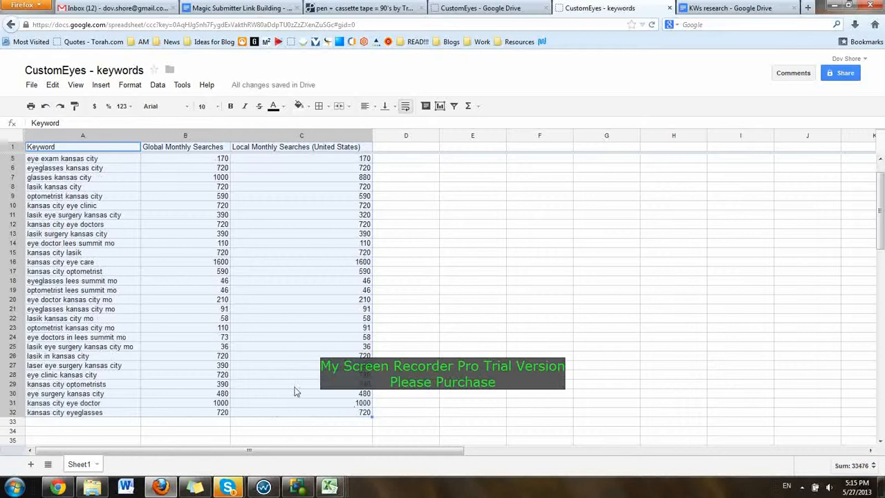
# Step: Sort the sheet Z → A by the Global Monthly Searches column
pyautogui.scroll(1, 296, 387)
pyautogui.click(344, 303)
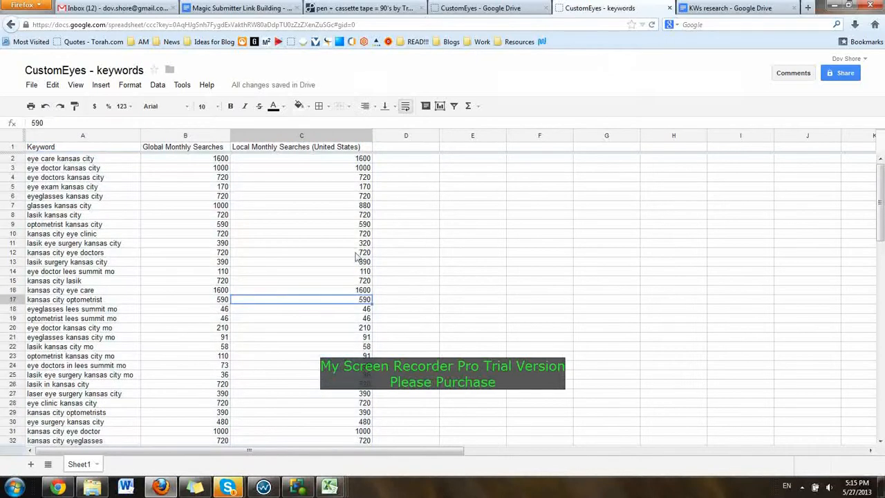
pyautogui.click(224, 136)
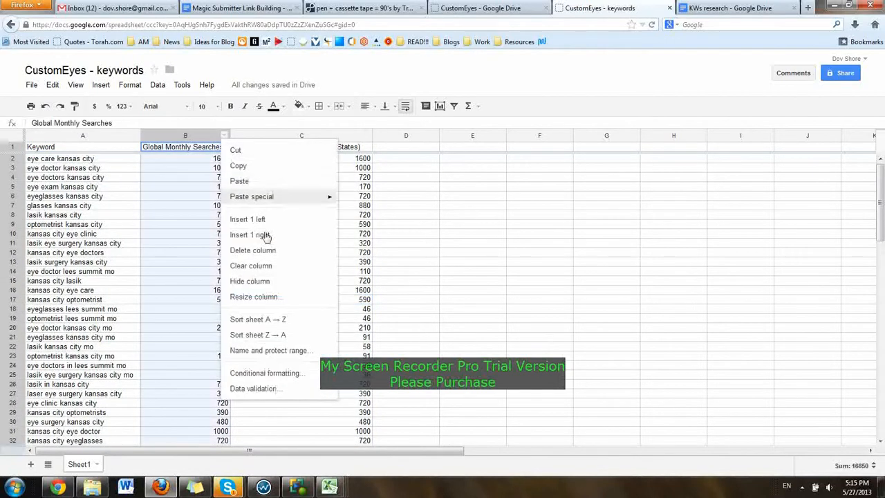
pyautogui.click(273, 336)
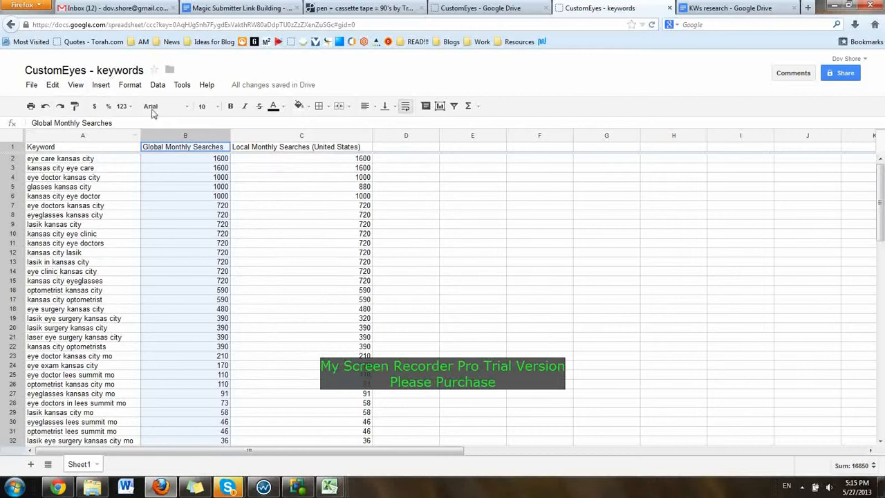
# Step: Review the sorted keyword list, checking the search volumes of the Lees Summit eye doctor, eyeglasses and optometrist terms
pyautogui.scroll(-3, 128, 280)
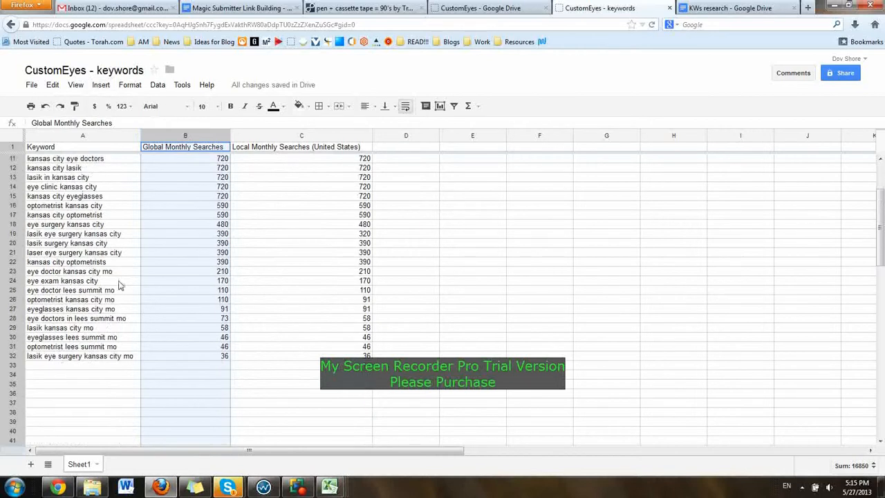
pyautogui.scroll(1, 183, 329)
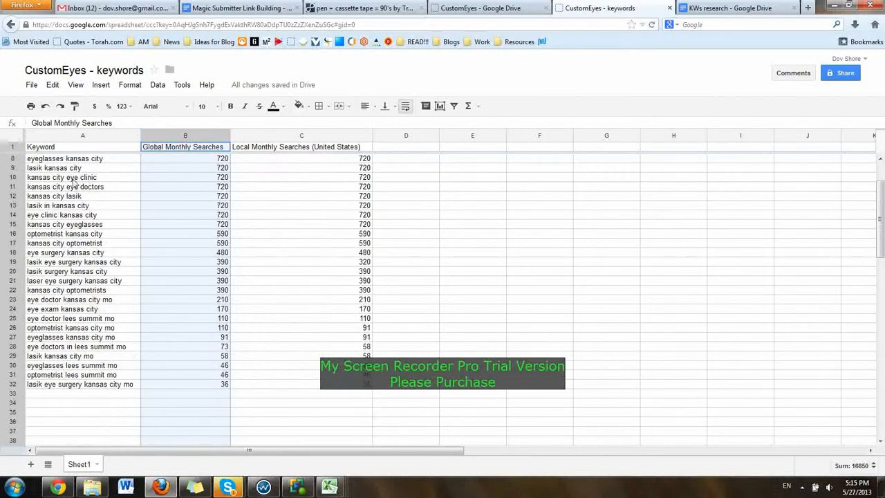
pyautogui.click(124, 320)
pyautogui.click(113, 348)
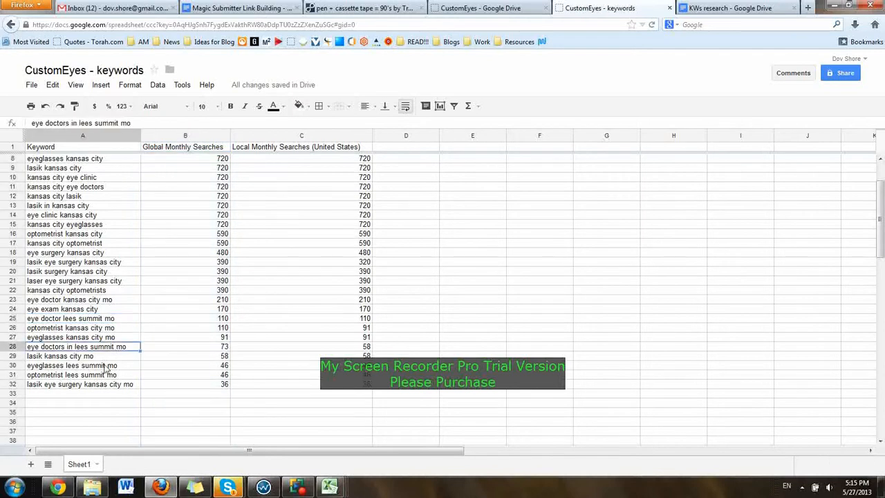
pyautogui.click(107, 365)
pyautogui.click(105, 375)
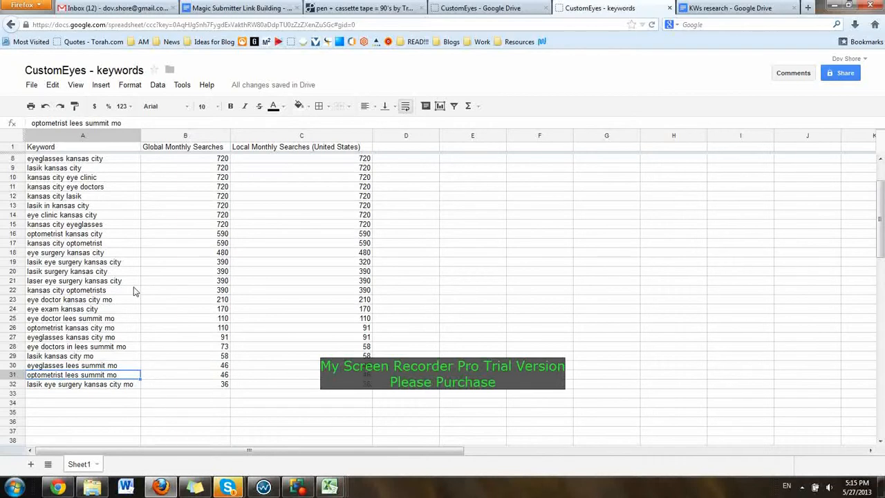
pyautogui.click(62, 348)
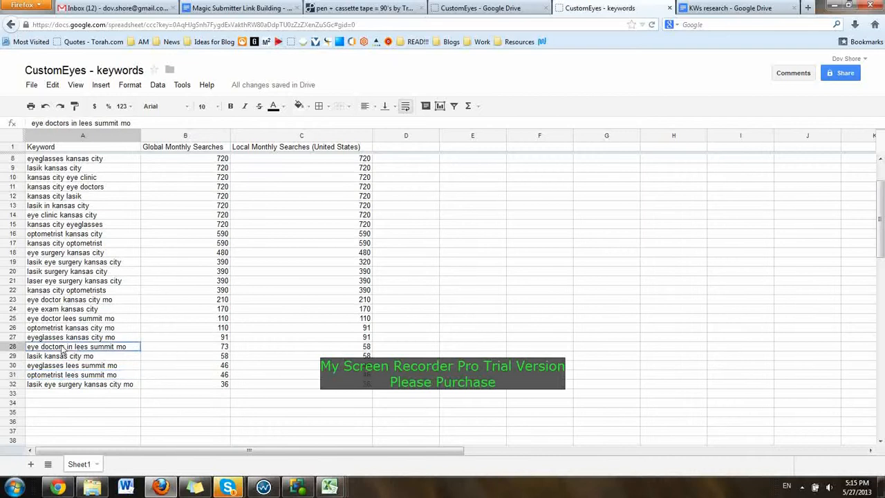
pyautogui.click(90, 368)
pyautogui.click(92, 377)
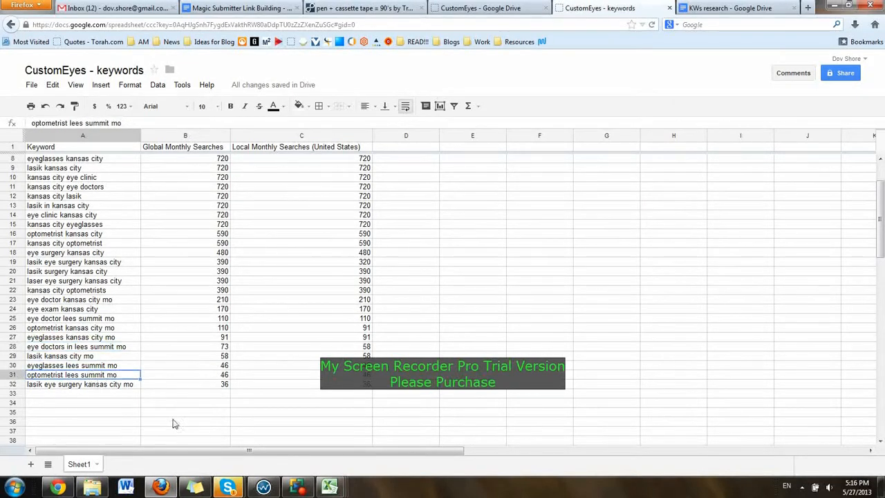
# Step: Examine the lowest-volume keywords at the end of the sorted list, around rows 28 to 32
pyautogui.scroll(2, 139, 352)
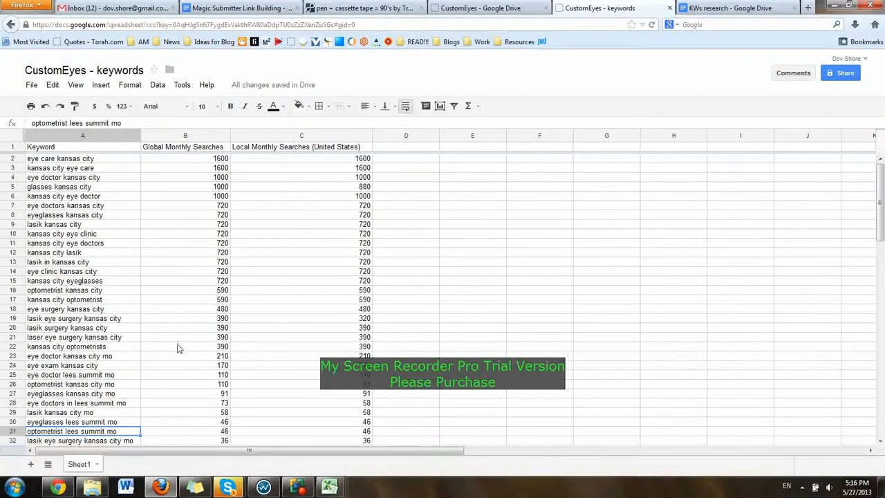
pyautogui.scroll(-5, 177, 348)
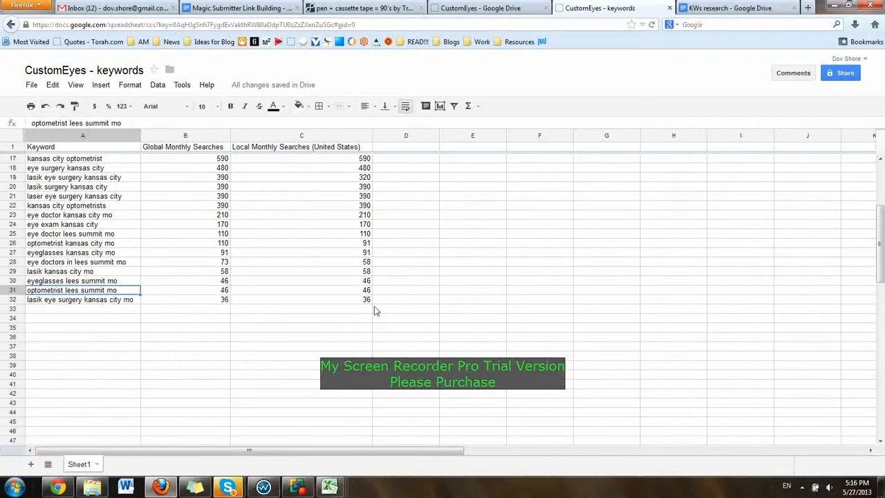
pyautogui.moveTo(364, 300); pyautogui.dragTo(30, 271)
pyautogui.click(346, 375)
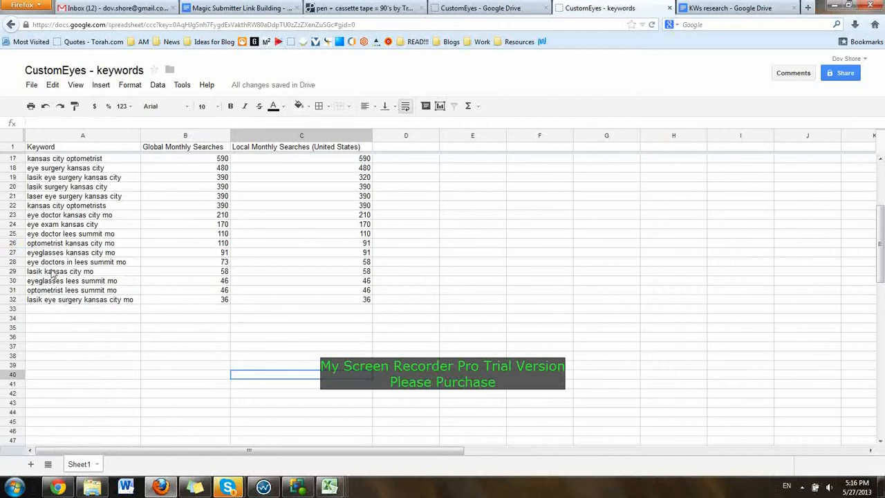
pyautogui.moveTo(50, 263); pyautogui.dragTo(351, 300)
pyautogui.click(385, 311)
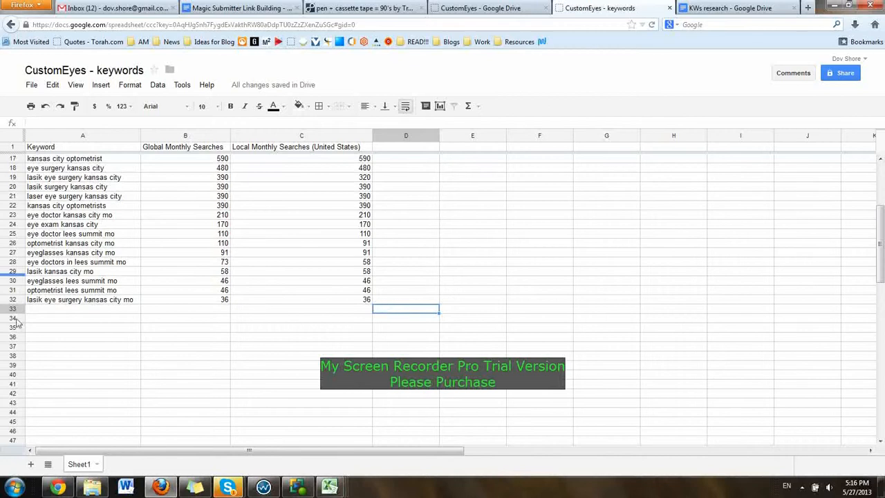
# Step: Fill the rows for "eye doctors in lees summit mo" and "optometrist lees summit mo" with green
pyautogui.click(12, 262)
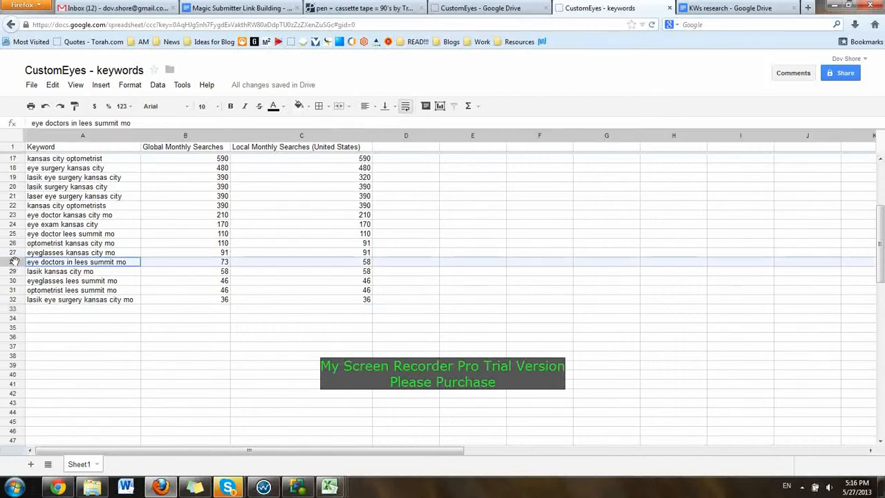
pyautogui.click(299, 105)
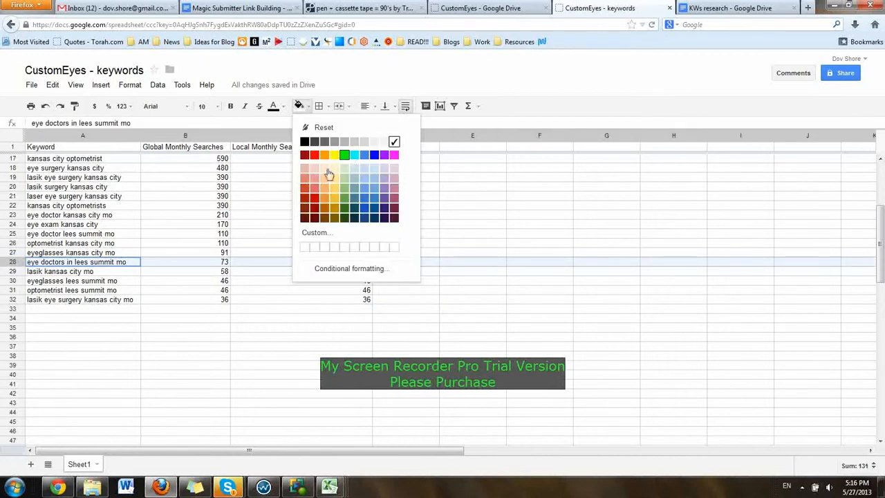
pyautogui.click(344, 155)
pyautogui.click(287, 327)
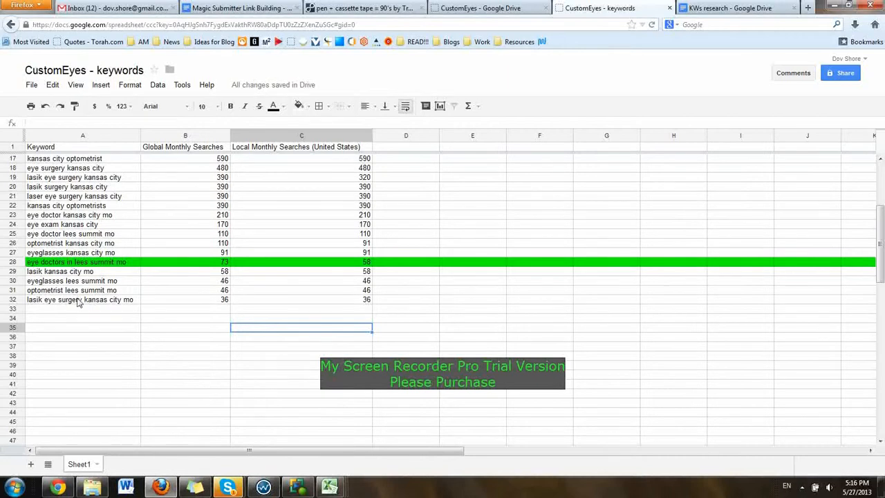
pyautogui.click(15, 289)
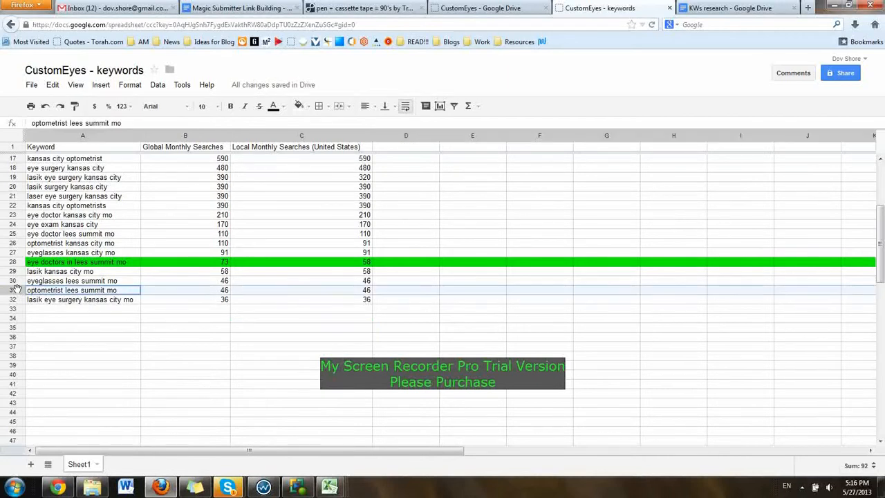
pyautogui.click(308, 106)
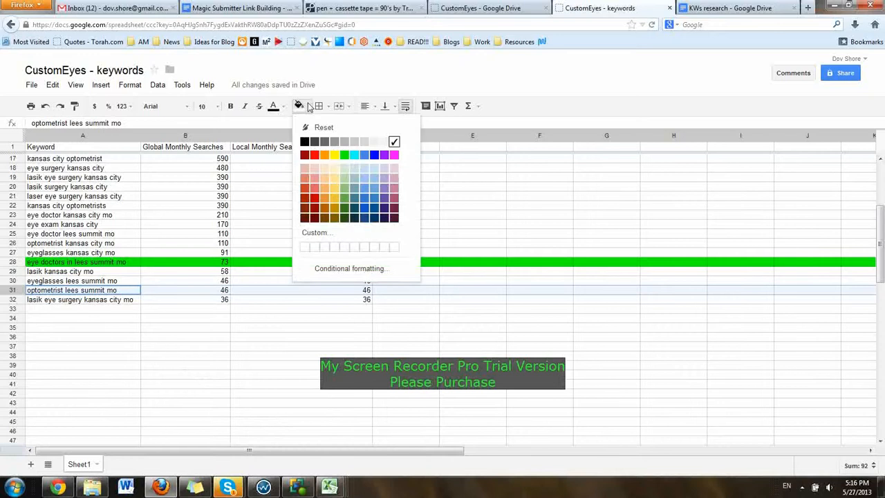
pyautogui.click(344, 155)
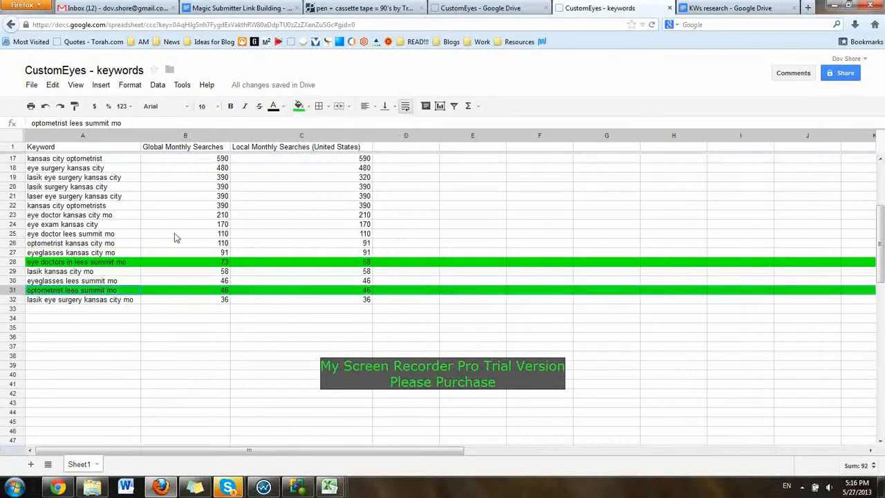
# Step: Fill the rows for "eye care kansas city" and "eye doctor kansas city" with yellow
pyautogui.scroll(5, 174, 237)
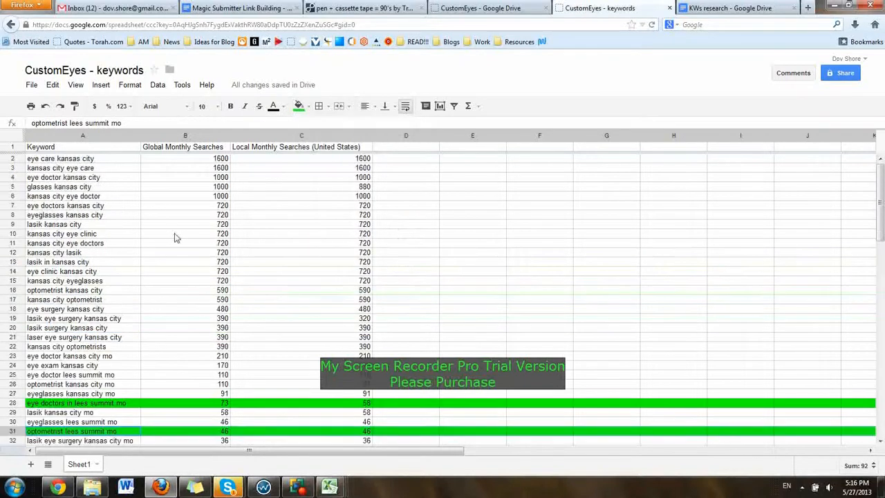
pyautogui.click(12, 159)
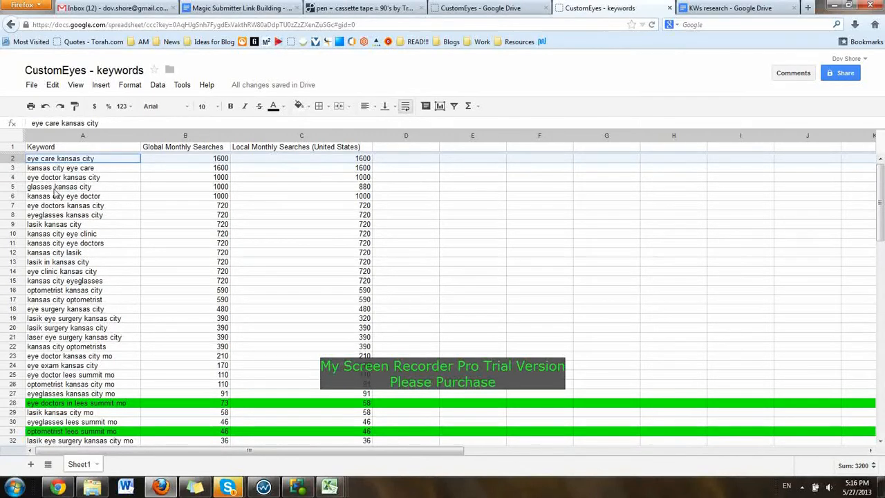
pyautogui.click(17, 177)
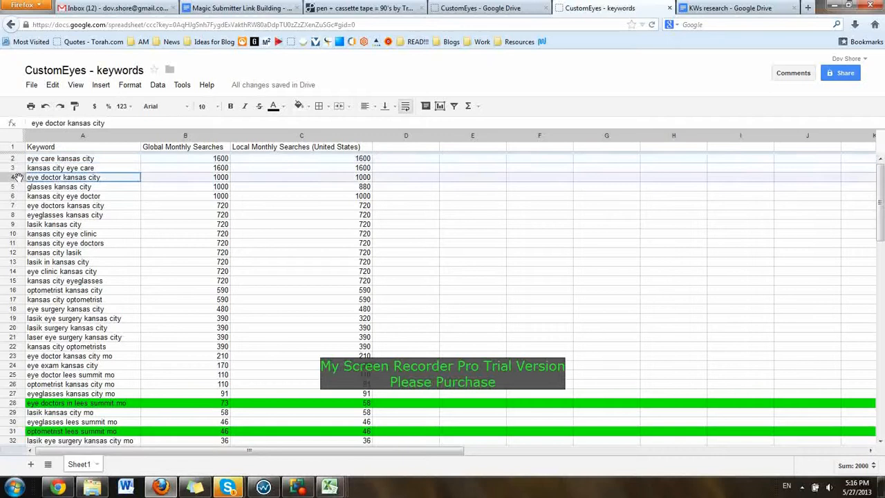
pyautogui.click(18, 157)
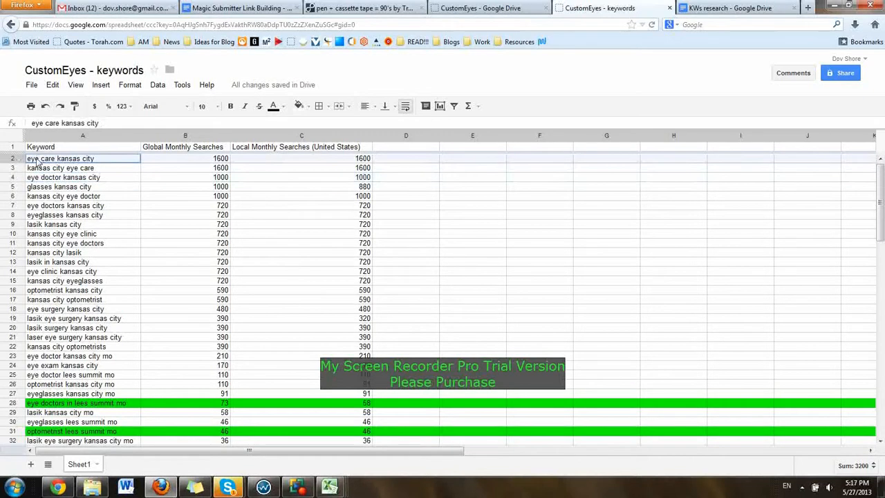
pyautogui.click(299, 106)
pyautogui.click(336, 156)
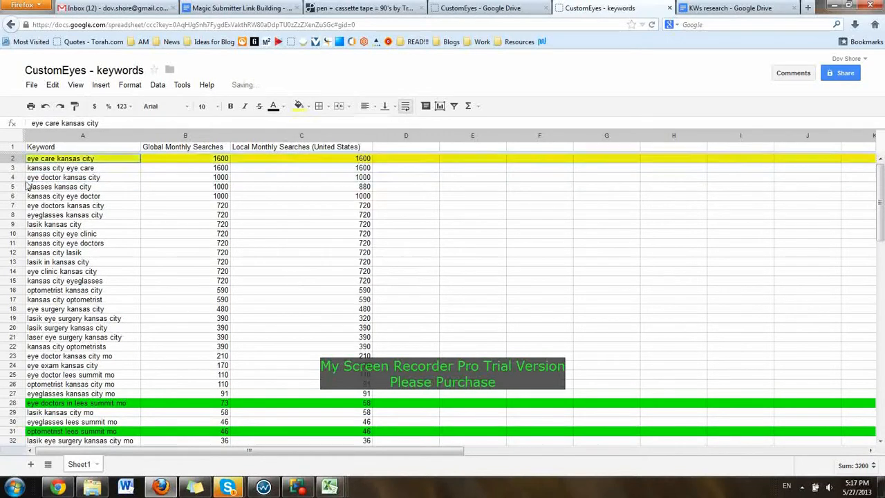
pyautogui.click(14, 178)
pyautogui.click(302, 106)
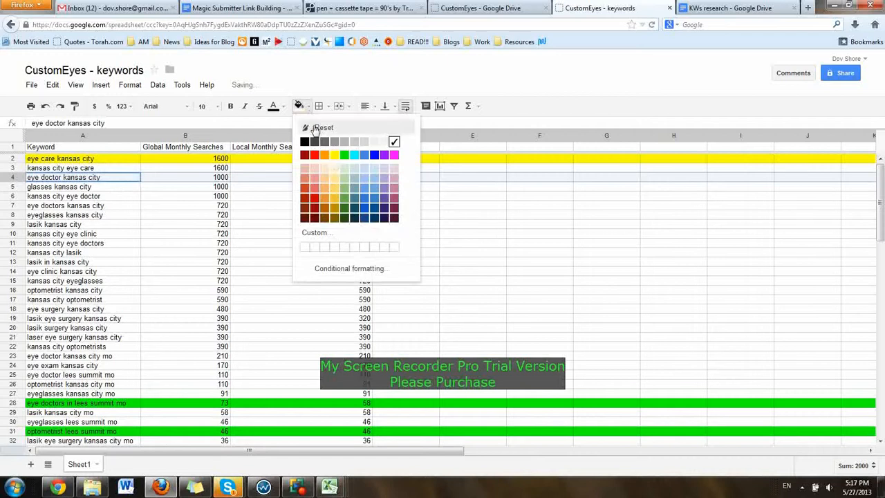
pyautogui.click(336, 155)
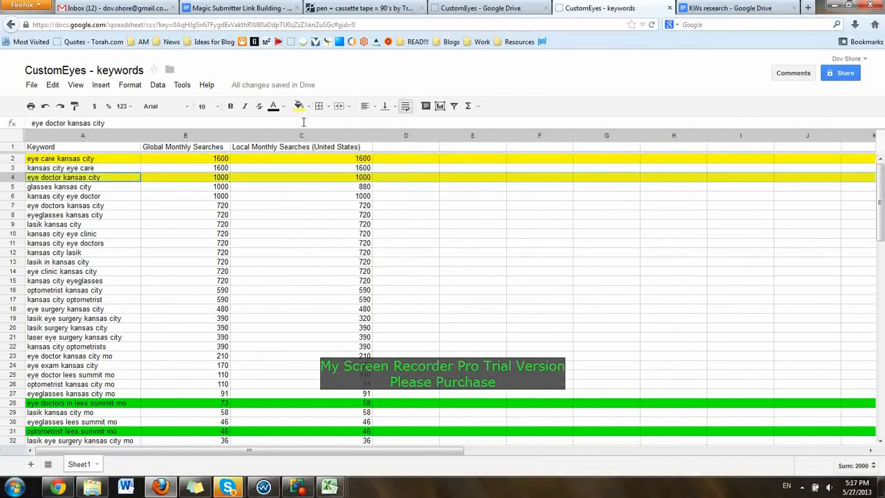
# Step: Fill the rows for "kansas city eye doctors" and "optometrist kansas city" with yellow
pyautogui.click(14, 196)
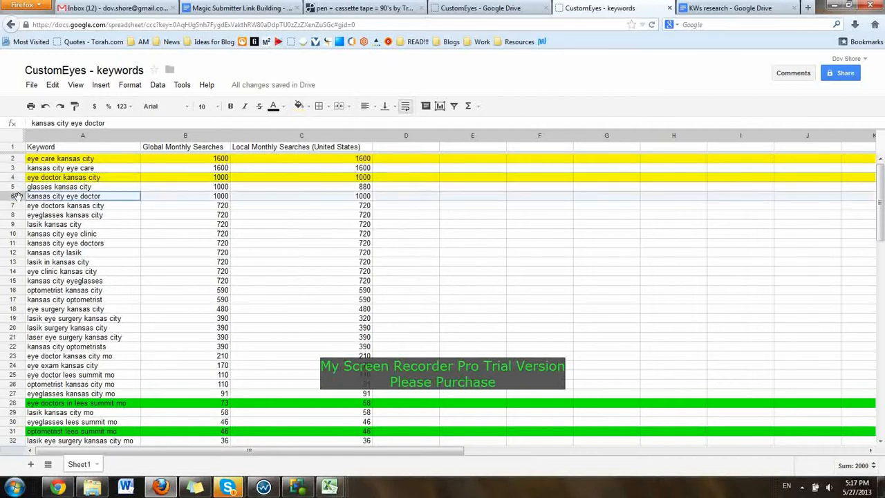
pyautogui.click(13, 243)
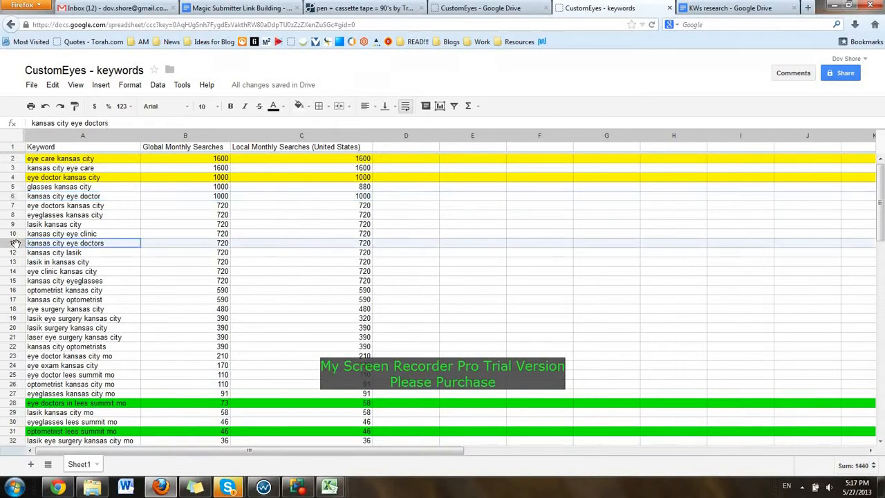
pyautogui.click(300, 108)
pyautogui.click(336, 154)
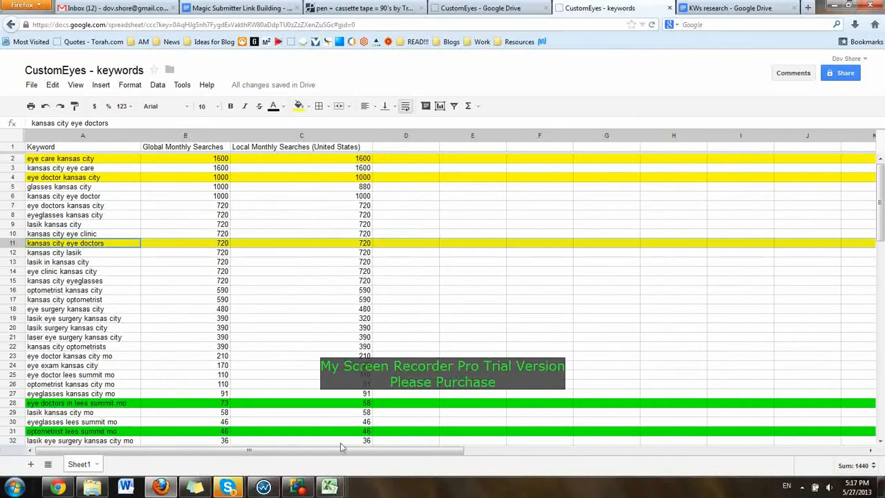
pyautogui.click(67, 288)
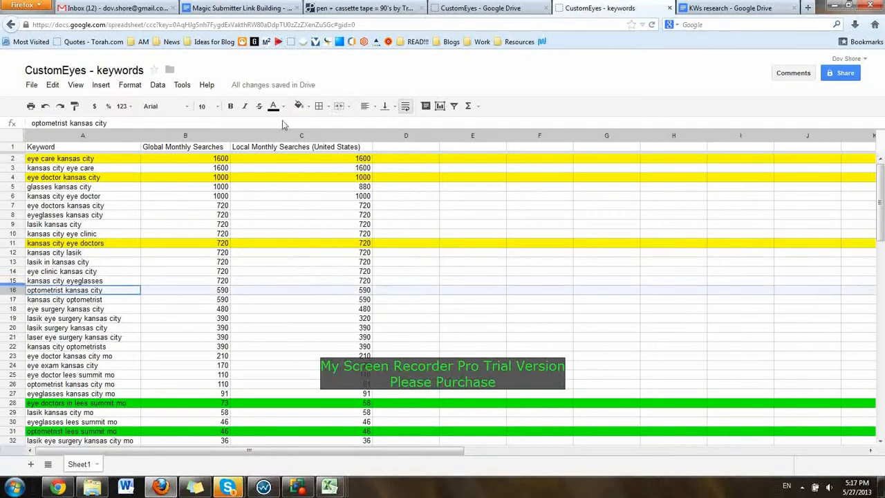
pyautogui.click(303, 106)
pyautogui.click(336, 155)
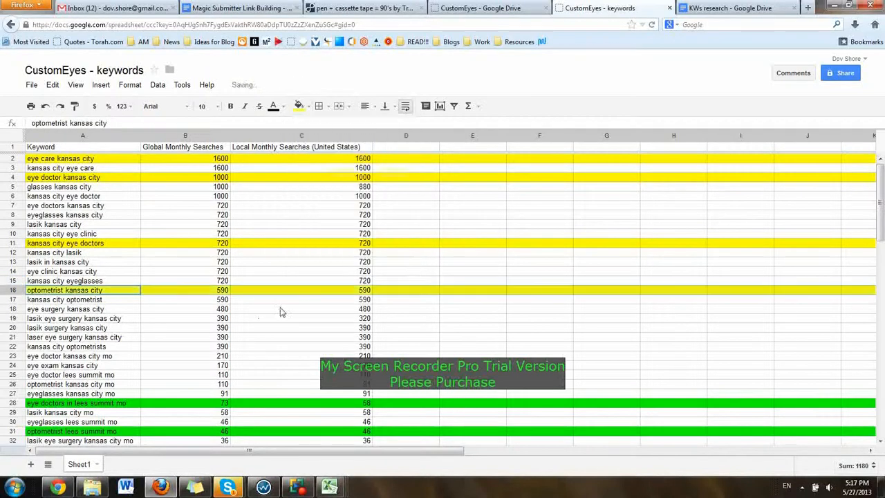
# Step: Fill the row for "eye doctor kansas city mo" with yellow
pyautogui.scroll(-1, 262, 323)
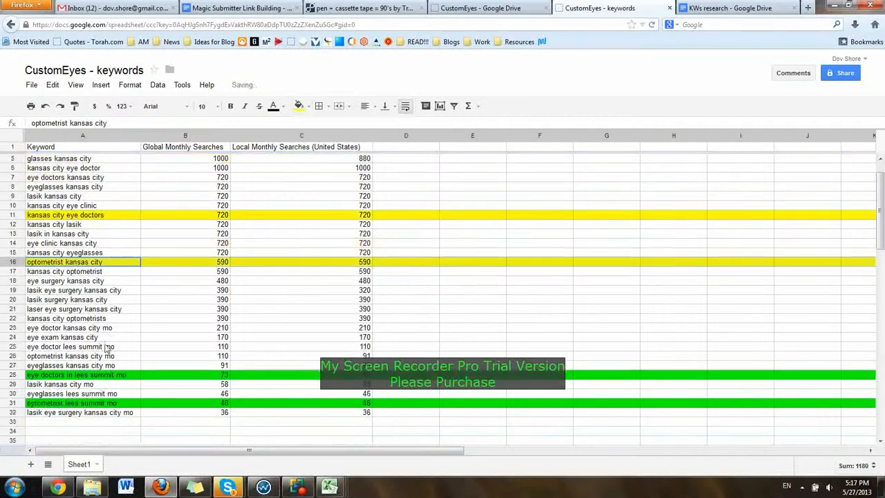
pyautogui.click(13, 328)
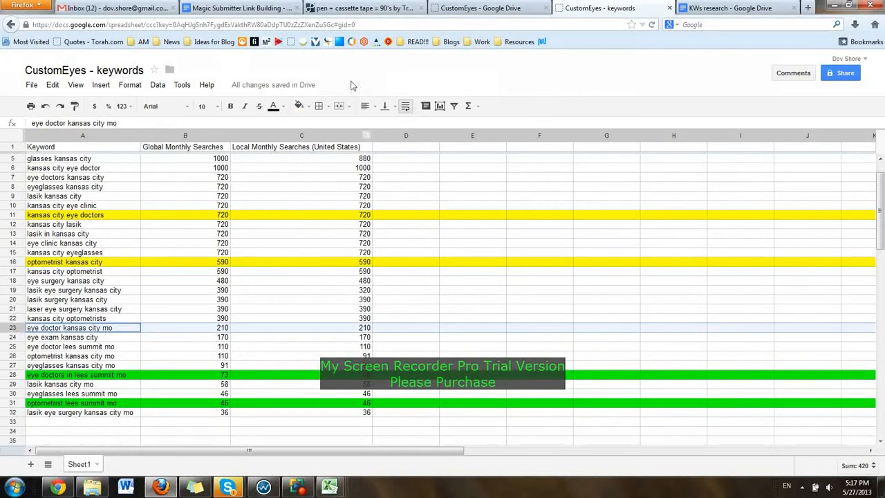
pyautogui.click(308, 109)
pyautogui.click(335, 155)
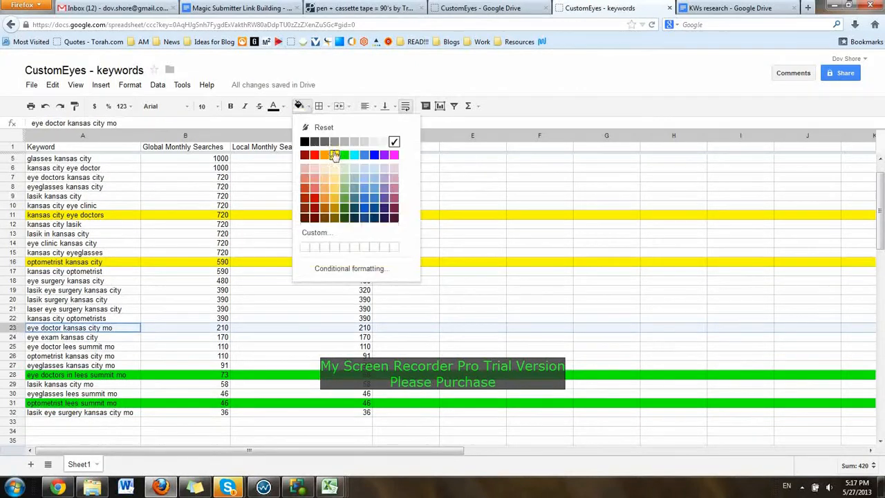
# Step: Fill the row for "eye doctor lees summit mo" with green
pyautogui.scroll(1, 573, 357)
pyautogui.scroll(-7, 547, 344)
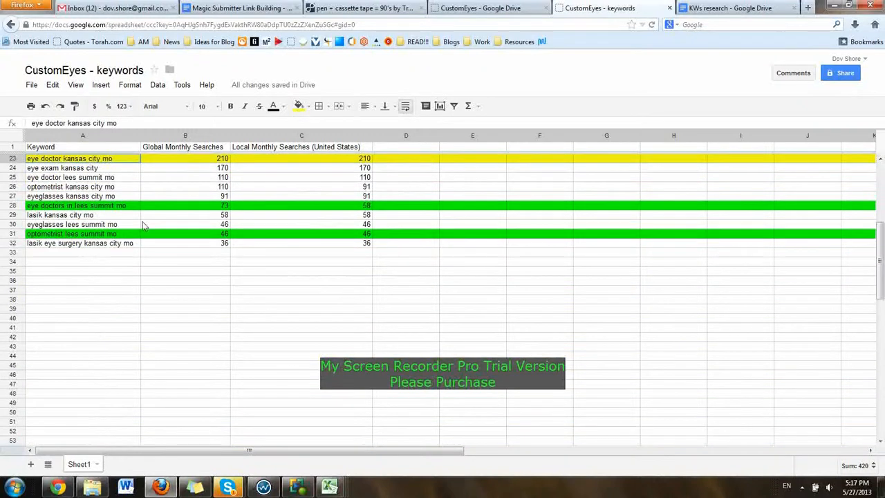
pyautogui.click(13, 178)
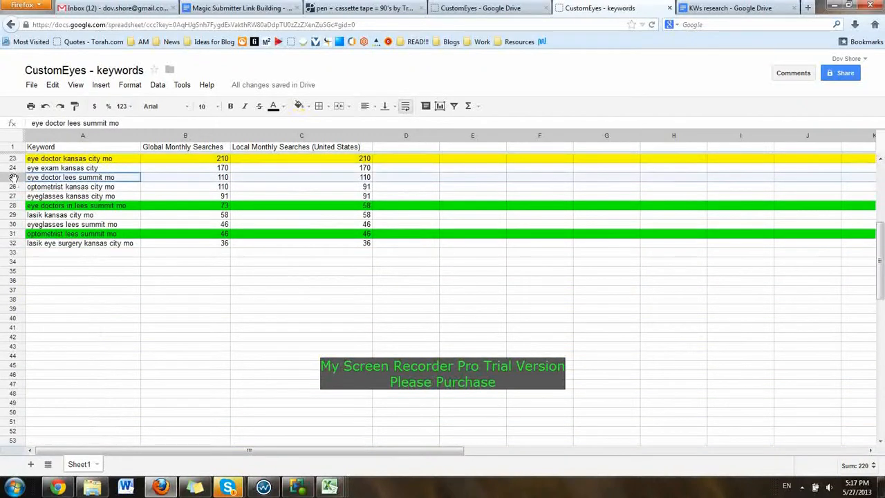
pyautogui.click(298, 106)
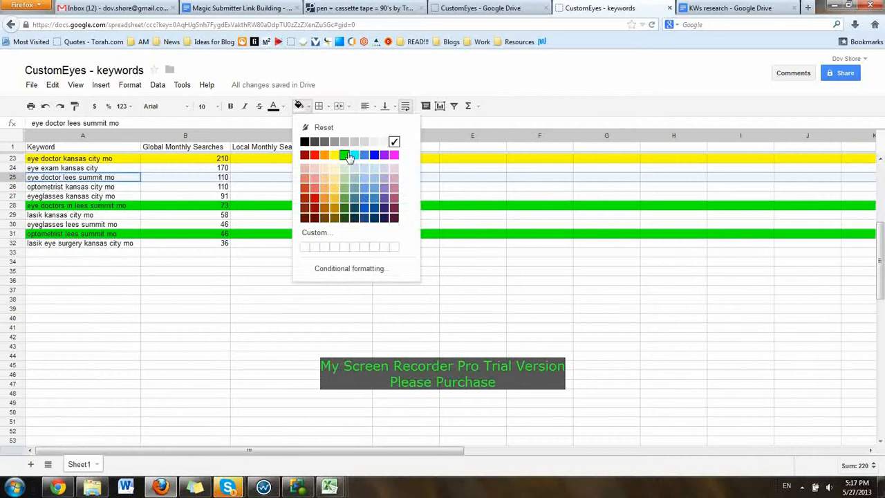
pyautogui.click(344, 154)
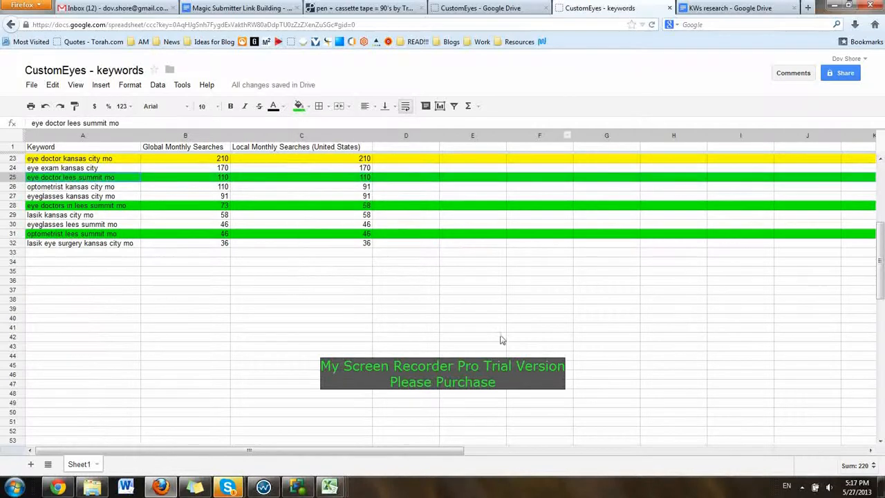
pyautogui.scroll(5, 477, 340)
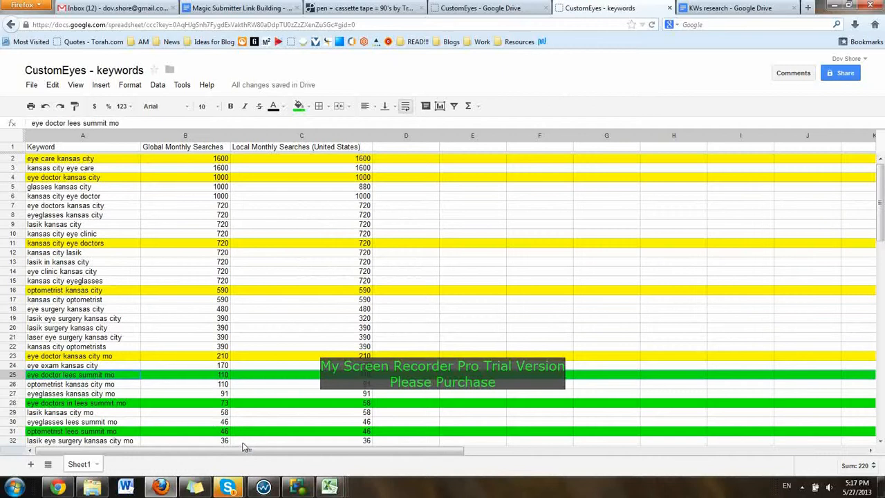
pyautogui.click(297, 489)
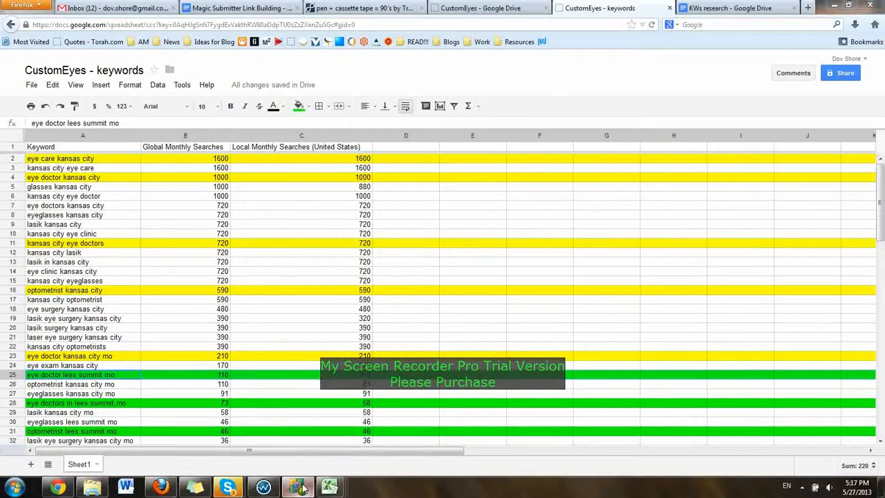